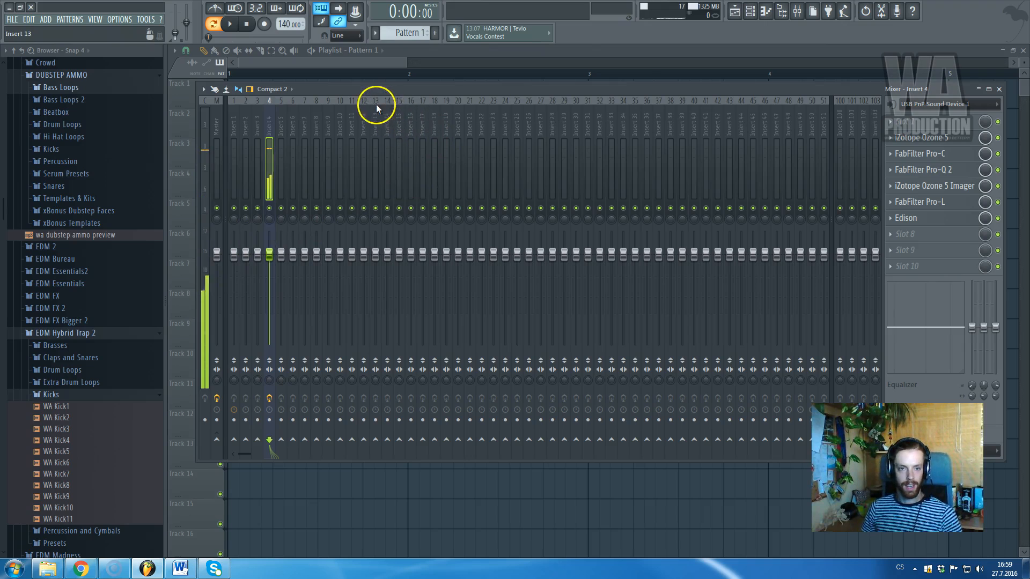
key(F9)
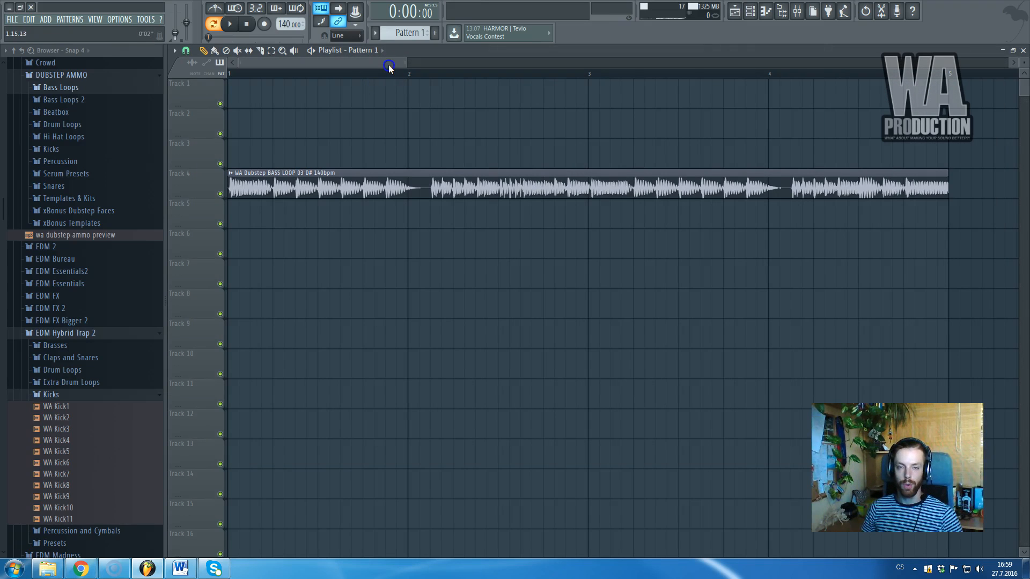
scroll(403, 182, down, 3)
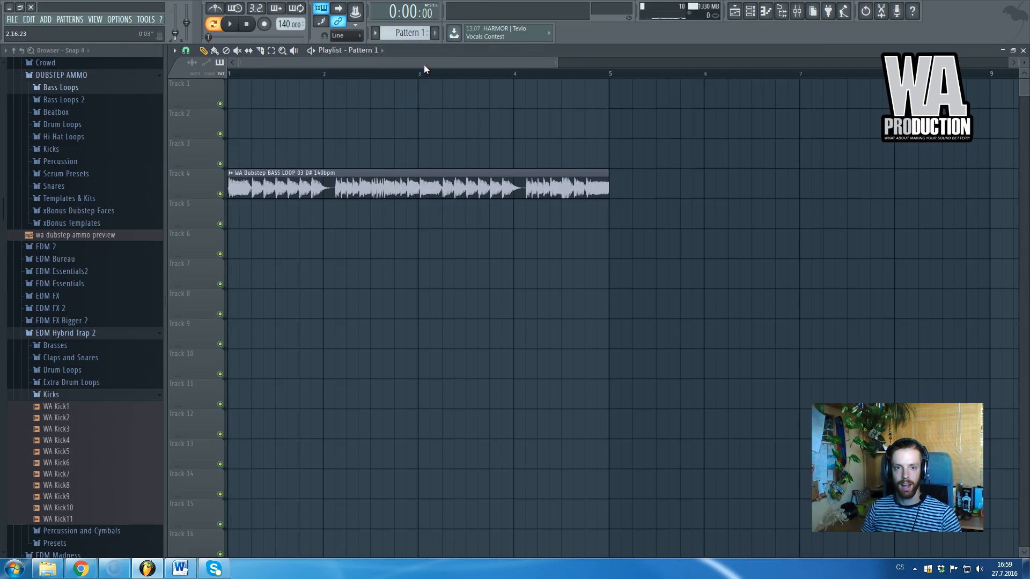
key(F5)
click(797, 11)
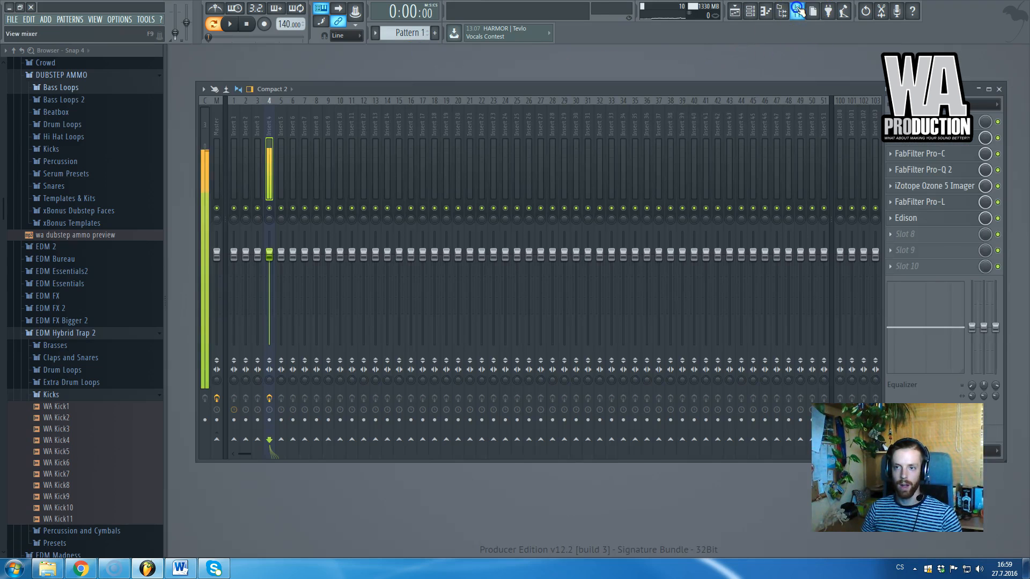
click(239, 129)
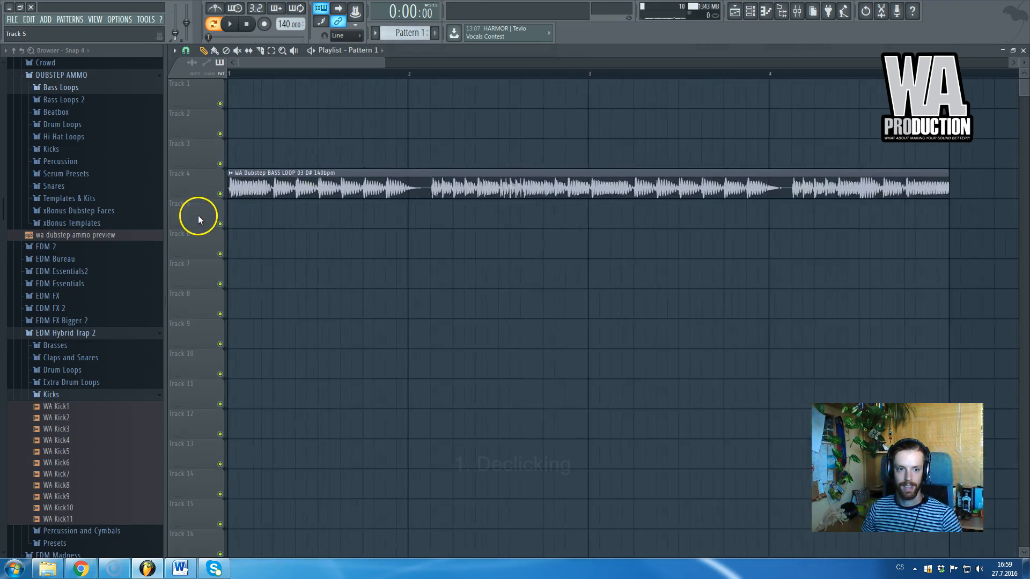
Set the declicking mode of the WA Dubstep BASS LOOP 03 clip on Track 4 to Crossfade (bleeding)
scroll(294, 186, down, 4)
double_click(301, 192)
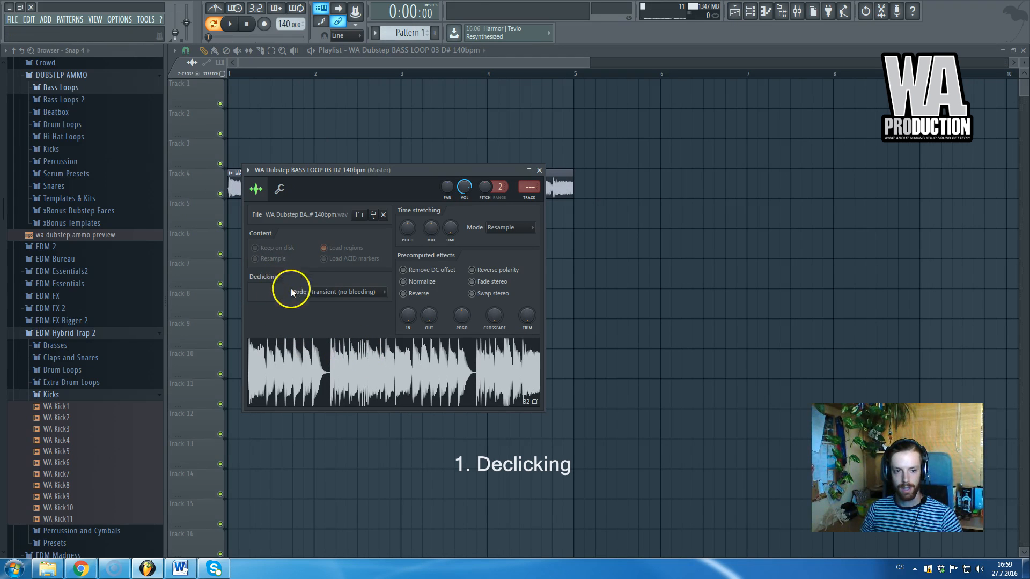
drag(352, 167, 475, 147)
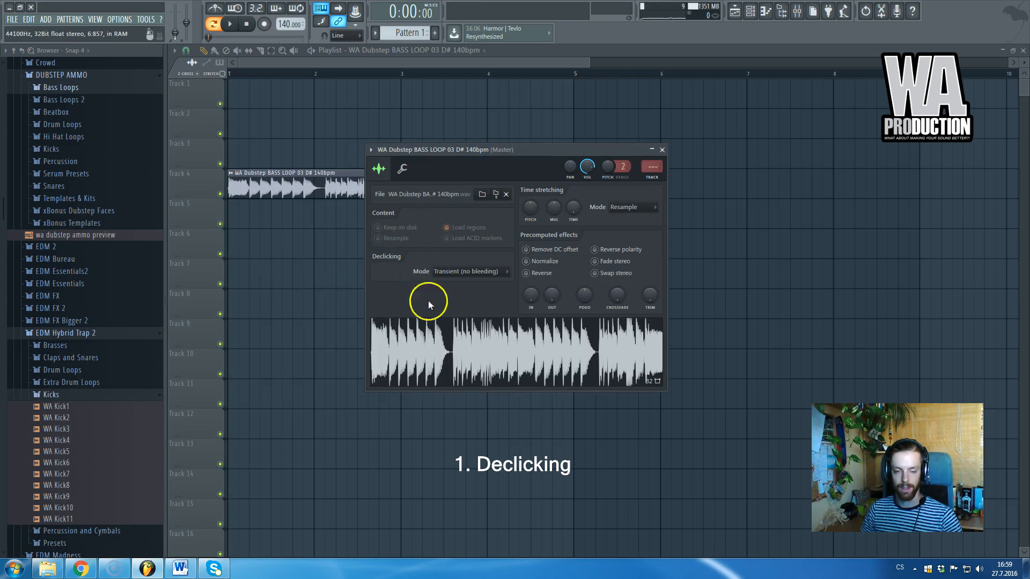
click(448, 273)
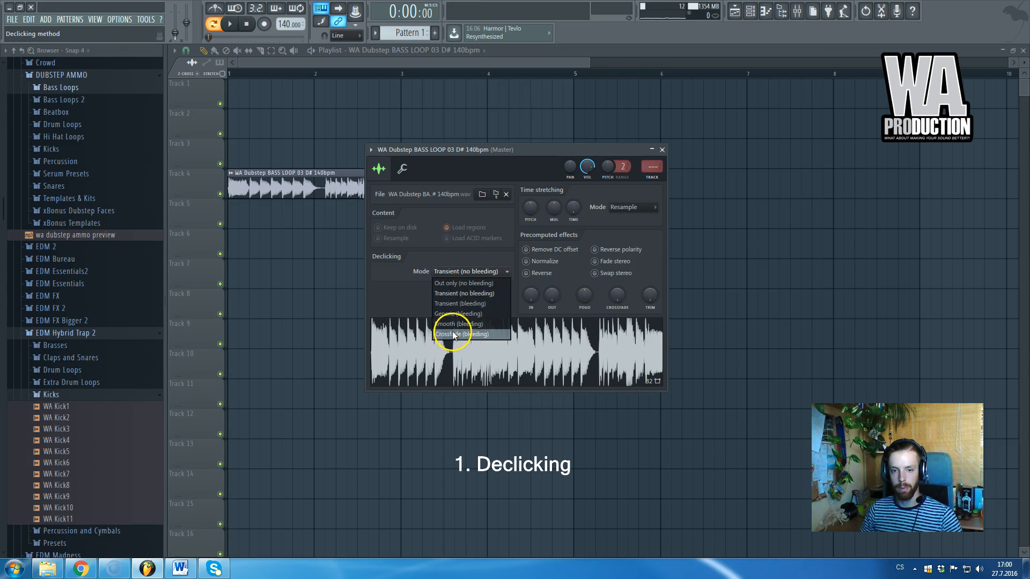
click(453, 334)
click(662, 149)
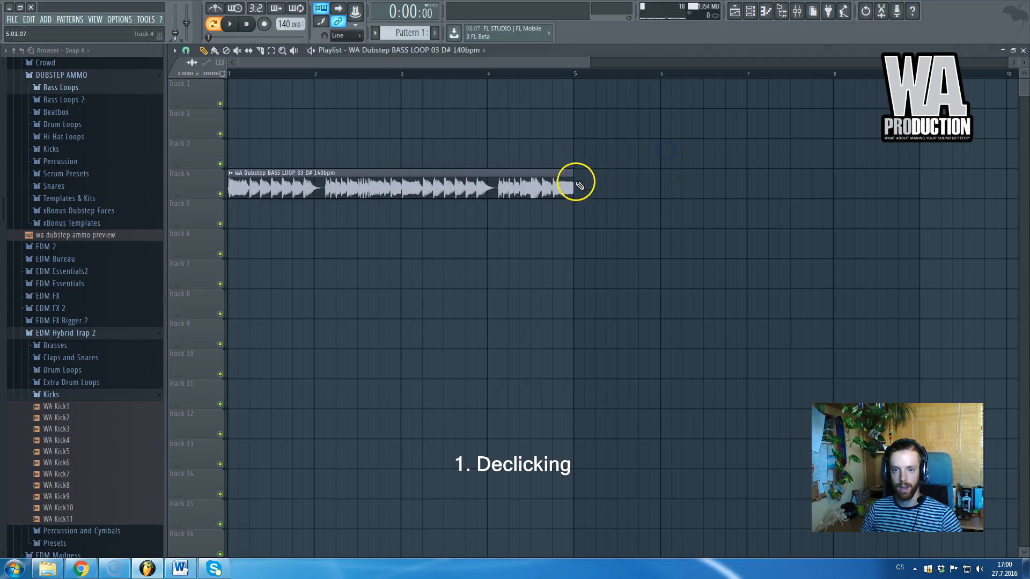
Shorten the end of the bass loop clip to about three quarters through bar 4 and inspect its tail
drag(573, 174, 553, 173)
scroll(569, 214, up, 5)
scroll(548, 217, up, 3)
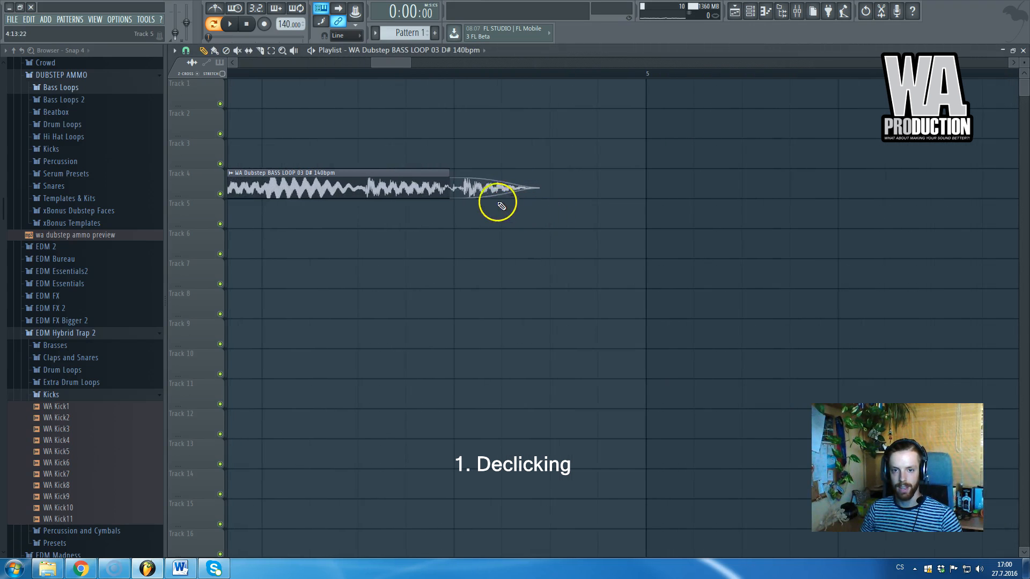
scroll(519, 208, down, 6)
Switch the bass loop's declicking mode from its channel settings to Generic (bleeding)
double_click(438, 184)
click(461, 273)
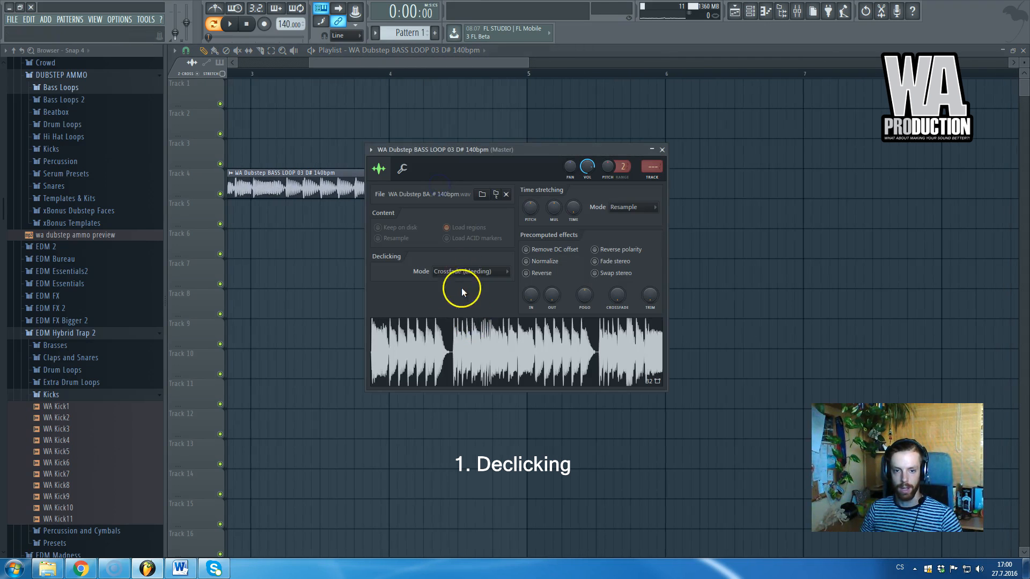
click(463, 316)
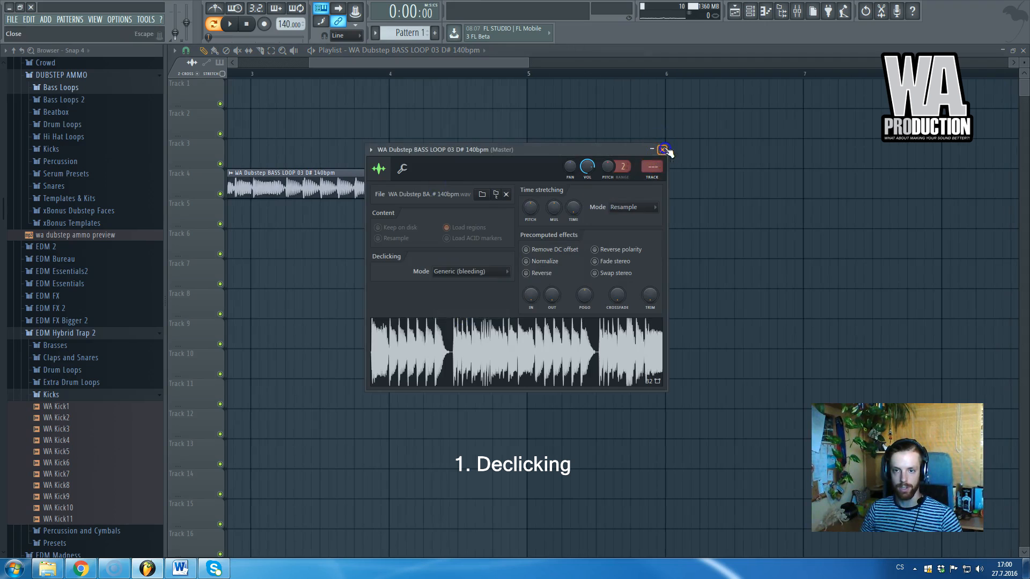
click(662, 150)
Trim the end of the bass loop clip slightly further and examine the tail at the cut
scroll(518, 196, up, 4)
scroll(528, 200, down, 2)
drag(519, 174, 507, 173)
scroll(504, 213, up, 4)
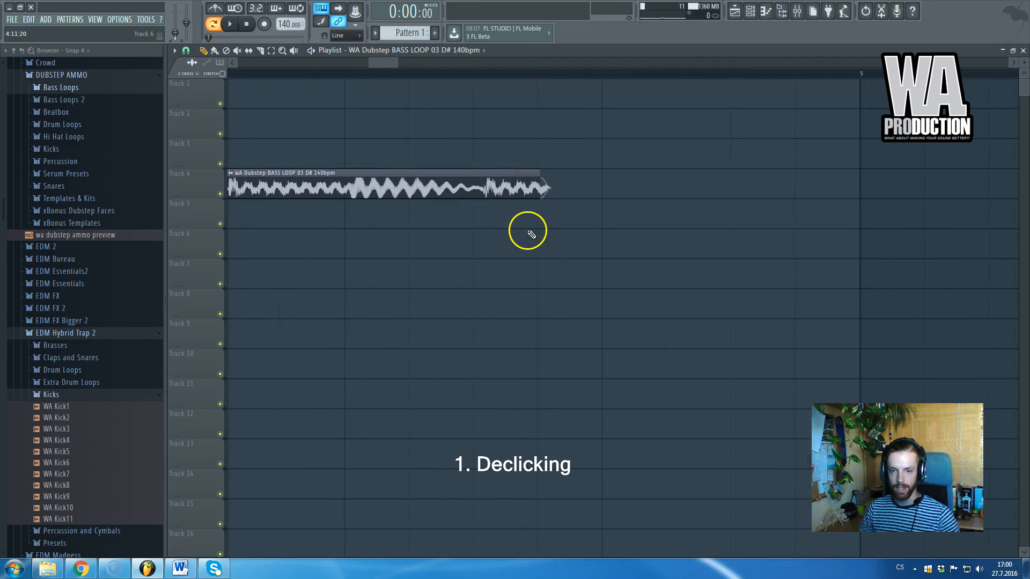
scroll(521, 239, down, 3)
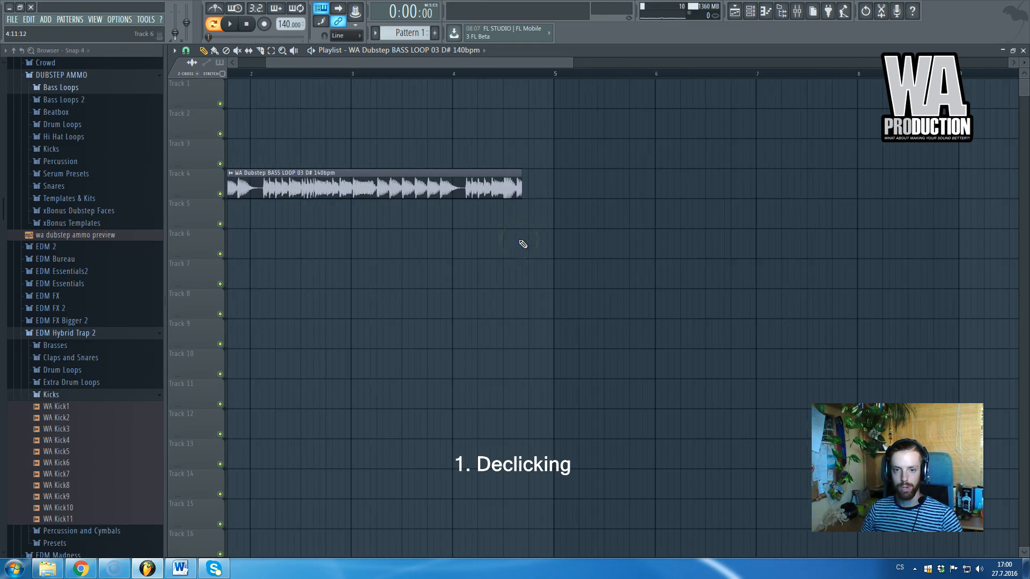
scroll(522, 242, down, 6)
scroll(220, 220, up, 8)
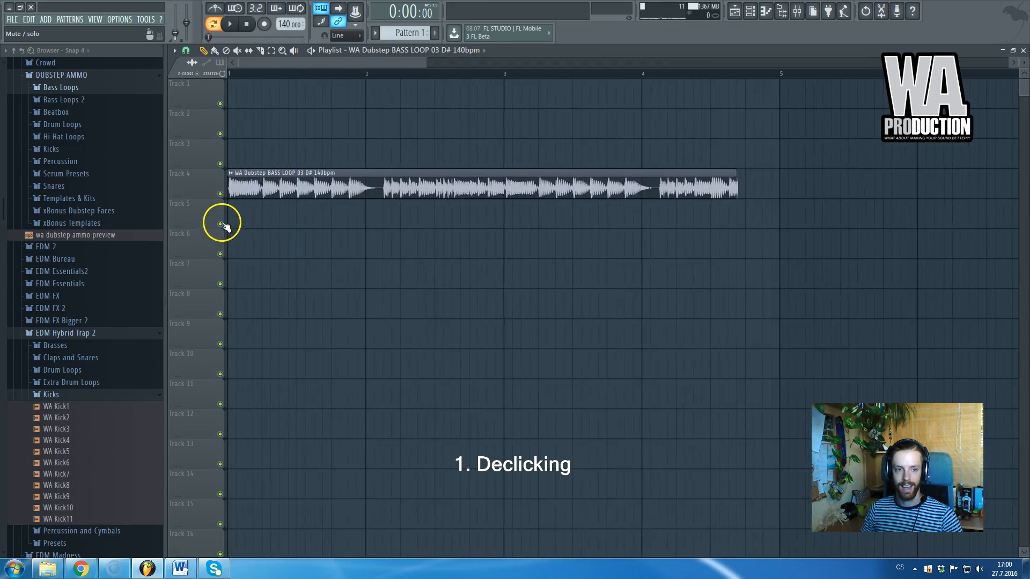
scroll(244, 191, down, 3)
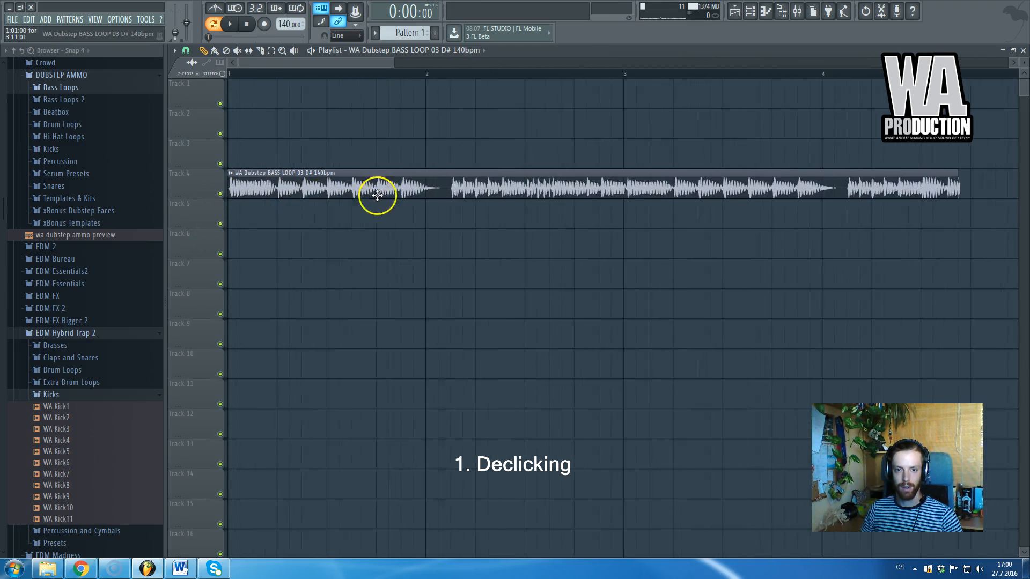
Set the bass loop's declicking mode to Out only (no bleeding) and readjust the clip's end to check the cut
double_click(375, 196)
click(450, 272)
click(453, 283)
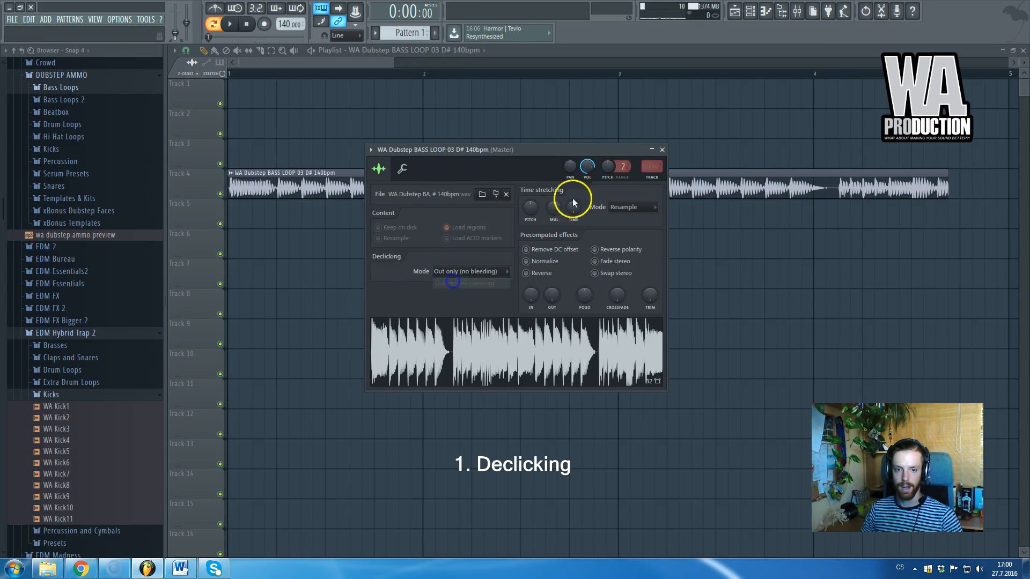
click(662, 149)
scroll(912, 209, down, 2)
mouse_move(693, 173)
mouse_down()
mouse_move(731, 172)
mouse_move(709, 172)
mouse_up()
scroll(710, 190, down, 3)
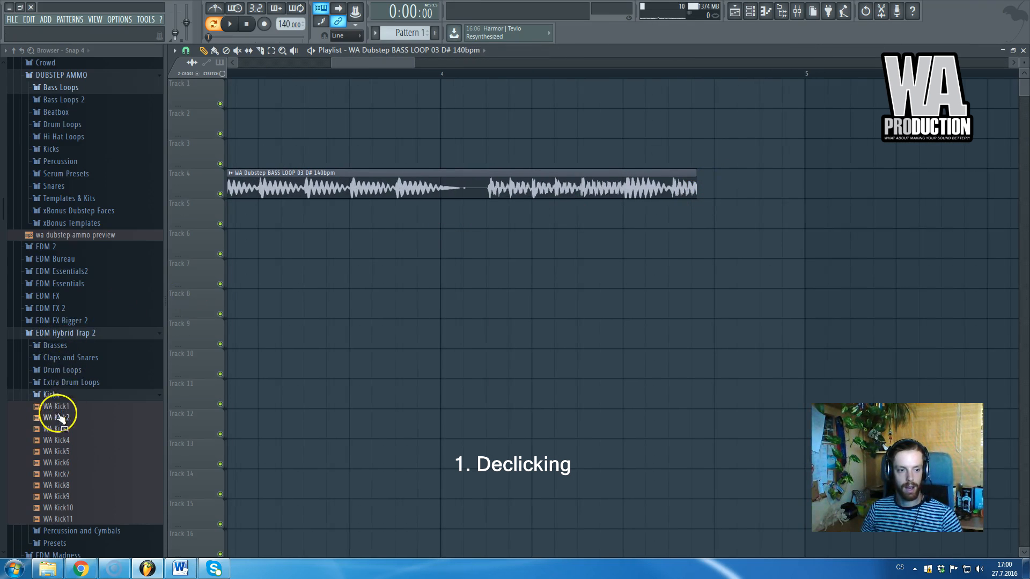
Place the WA Snare5 sample from EDM Hybrid Trap 2's Claps and Snares folder at the start of Track 7
click(62, 395)
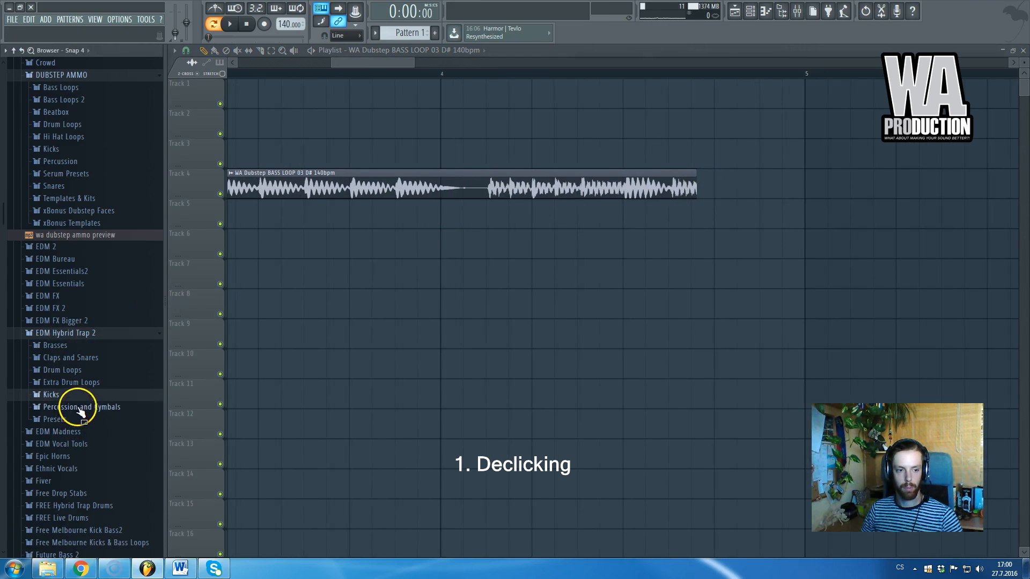
click(71, 358)
drag(75, 440, 59, 291)
scroll(161, 307, up, 15)
scroll(113, 314, down, 7)
scroll(107, 310, down, 15)
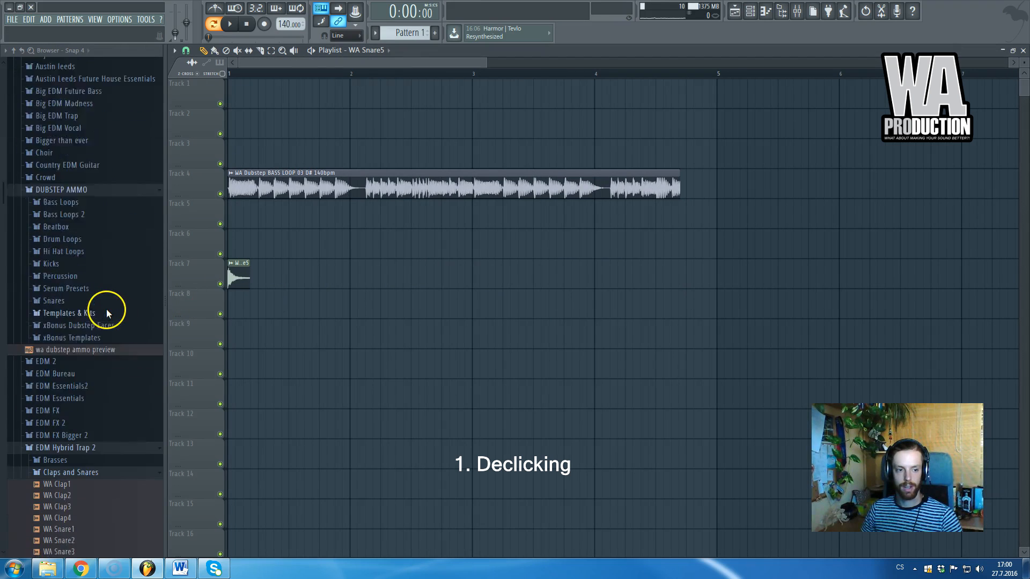
Cut the tail of the WA Snare5 clip on Track 7 so only a short hit remains
drag(265, 63, 306, 235)
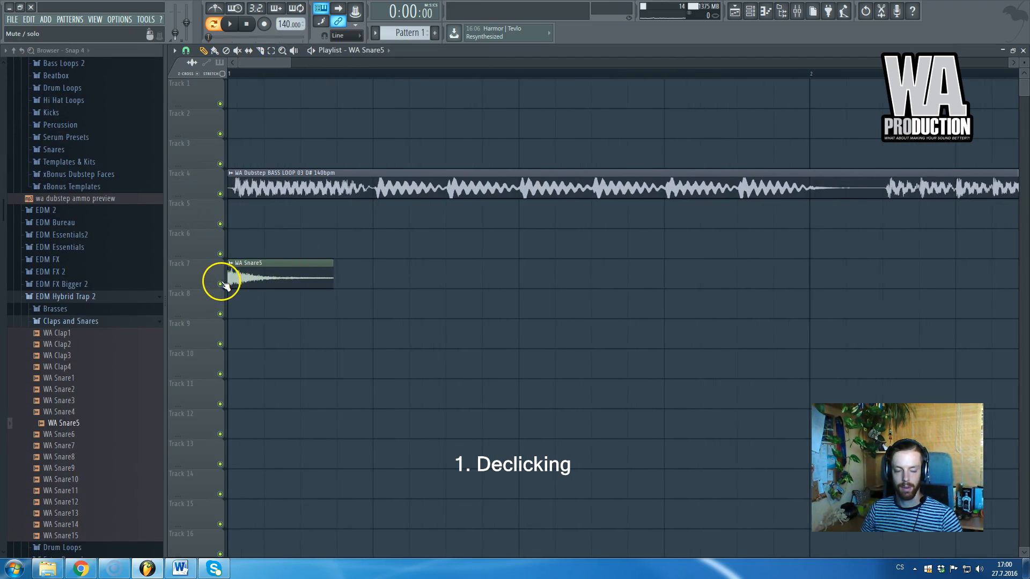
drag(331, 263, 249, 263)
scroll(291, 280, down, 2)
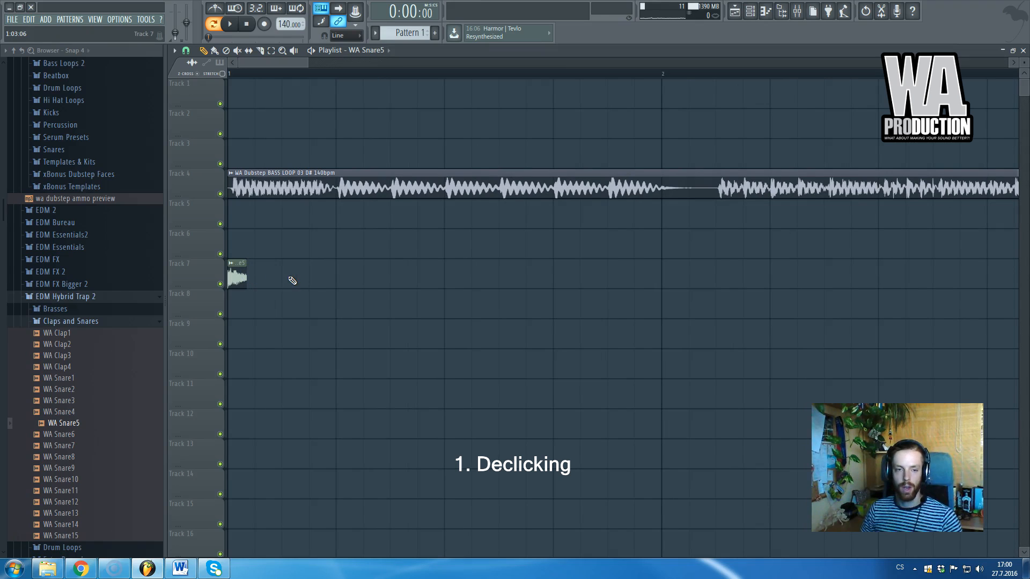
Delete the WA Snare5 clip from Track 7 and check the bass loop's declicking mode
drag(264, 63, 242, 240)
right_click(231, 273)
double_click(264, 180)
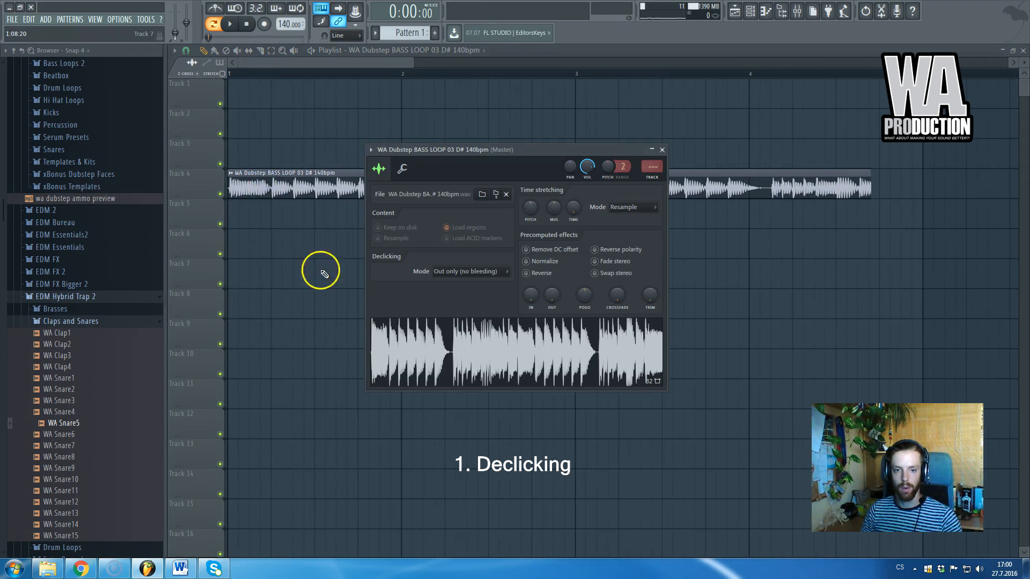
click(661, 150)
Slice the bass loop clip shortly before bar 4 and delete the piece after the cut
click(260, 50)
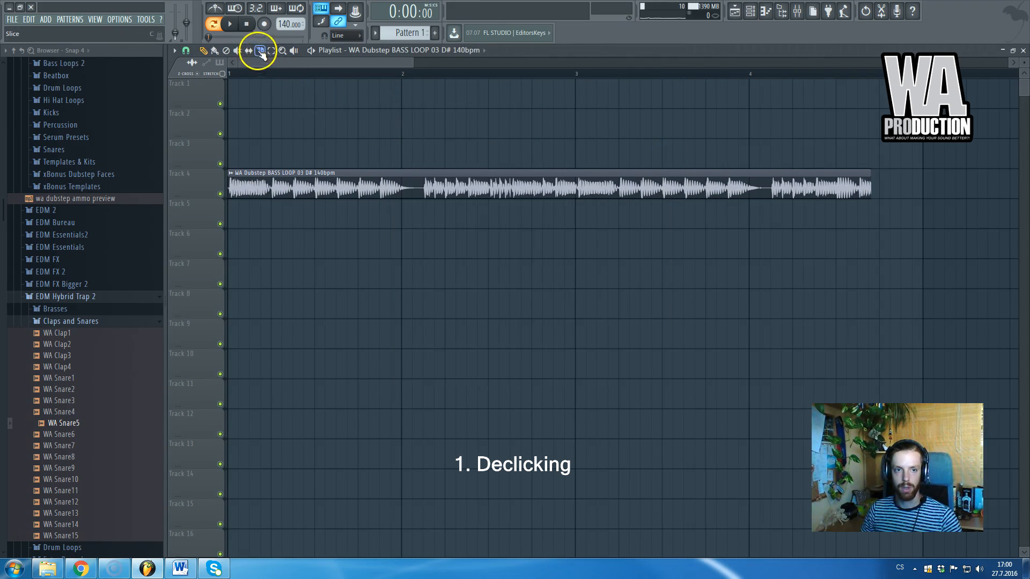
drag(764, 230, 727, 128)
click(204, 50)
right_click(799, 177)
Set the sliced bass loop's declicking mode to Generic (bleeding) and inspect the clip's end
double_click(671, 188)
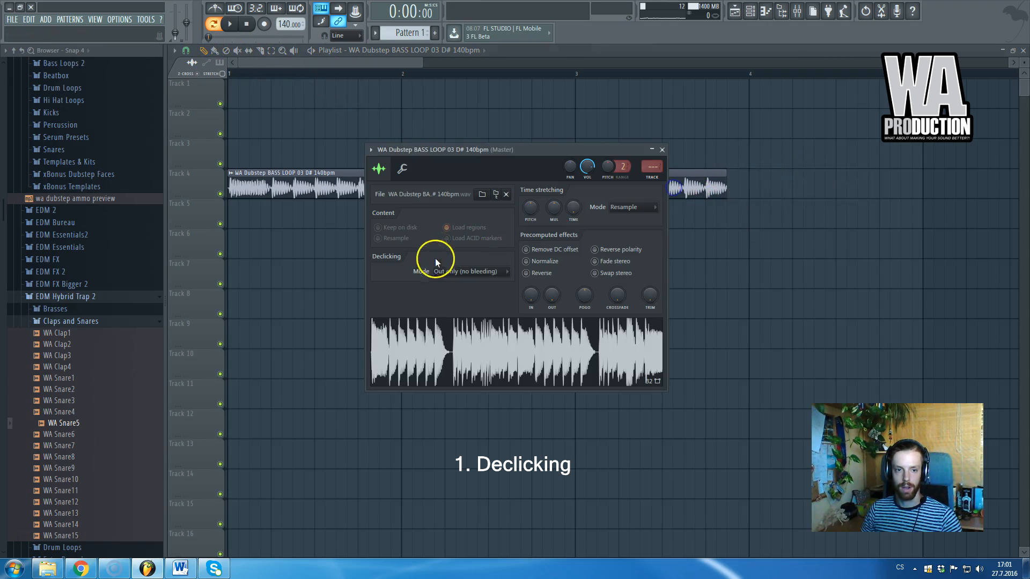
click(435, 263)
click(459, 307)
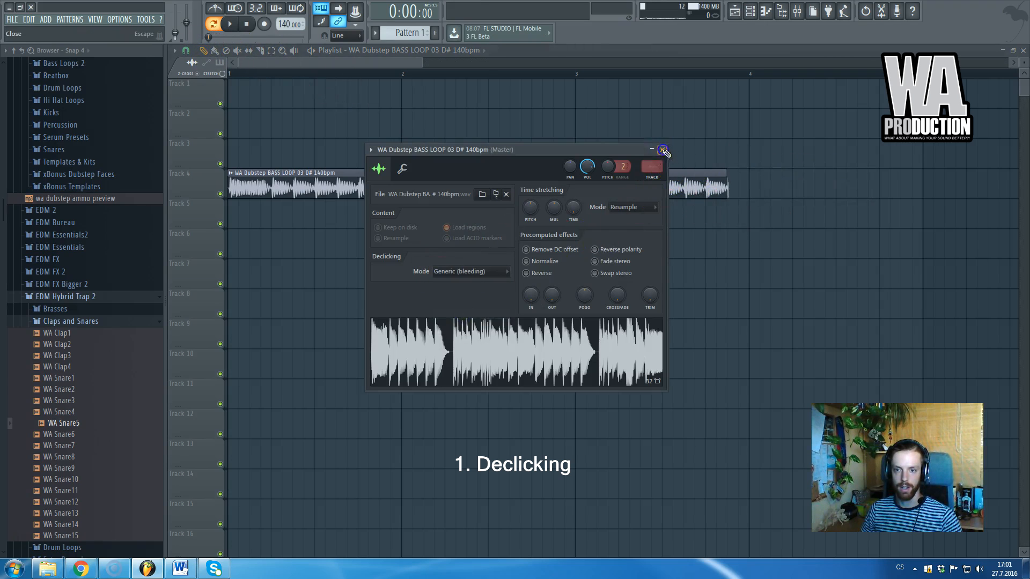
click(664, 151)
scroll(706, 188, up, 5)
scroll(680, 193, down, 6)
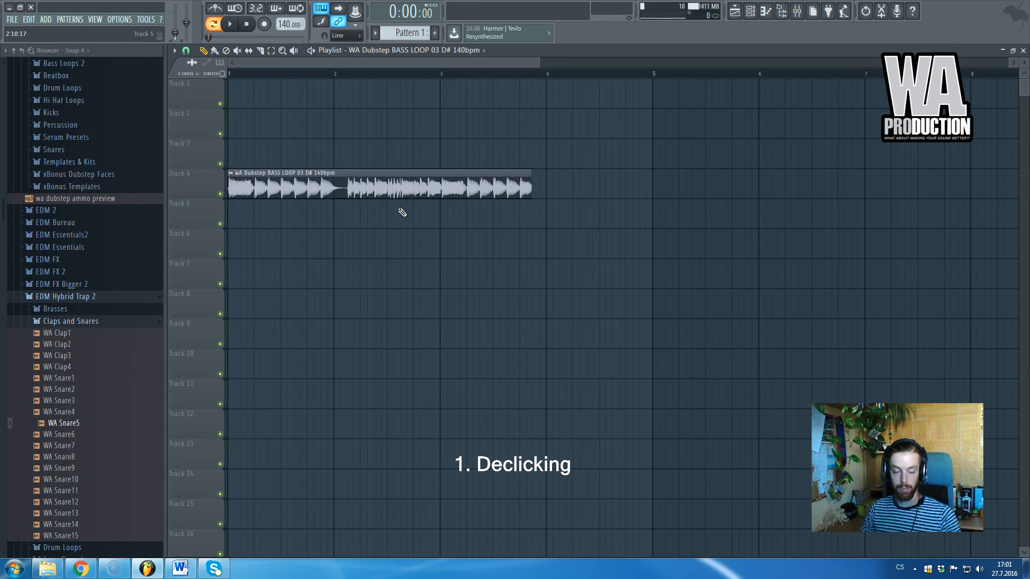
Review the bass loop's declicking setting and extend the clip on Track 4 to bar 5
double_click(370, 184)
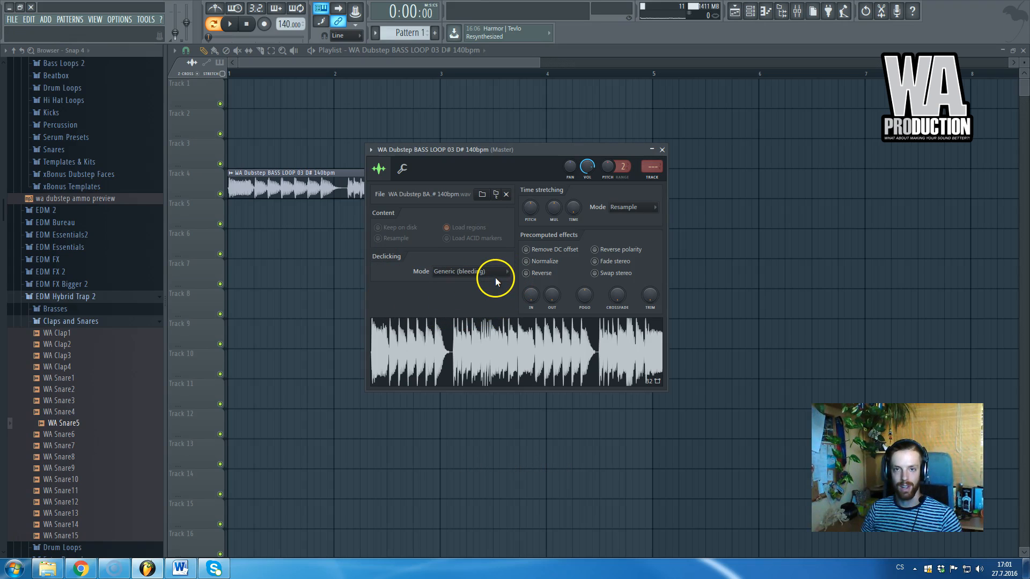
click(662, 150)
drag(529, 177, 650, 170)
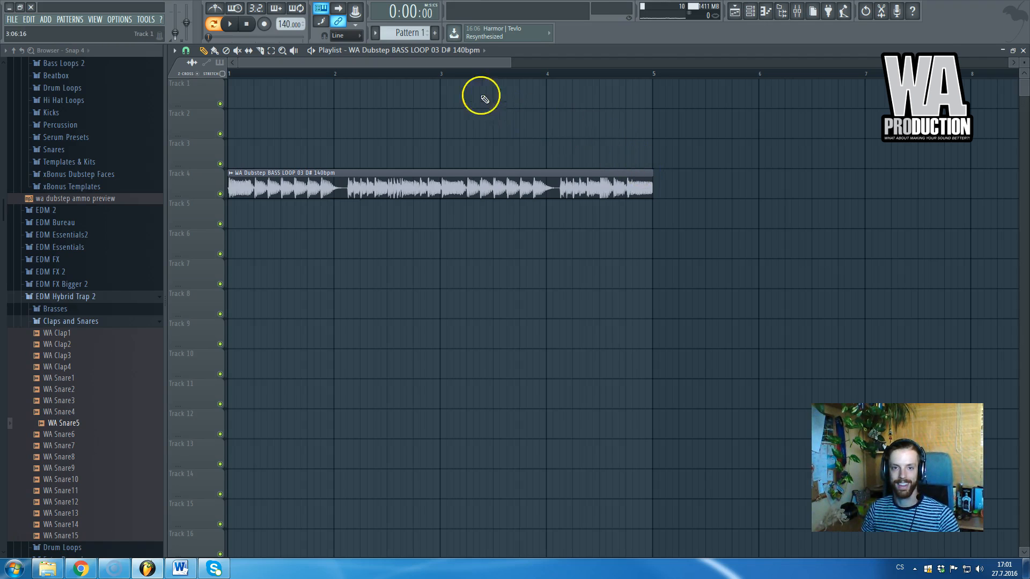
Place the WA Clap1, WA Clap2 and WA Clap3 samples one after another on Track 8 within bar 1
key(F9)
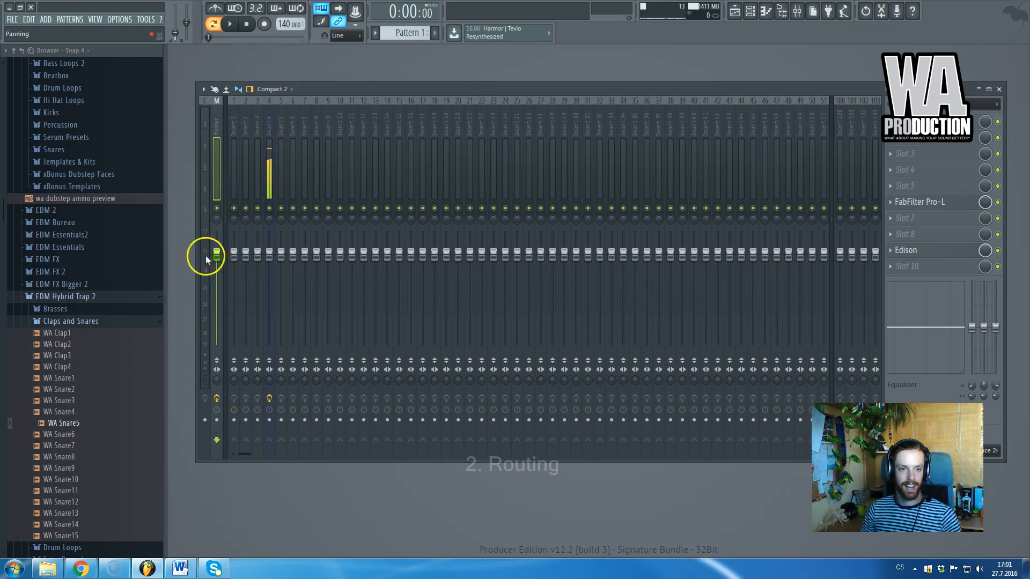
key(F9)
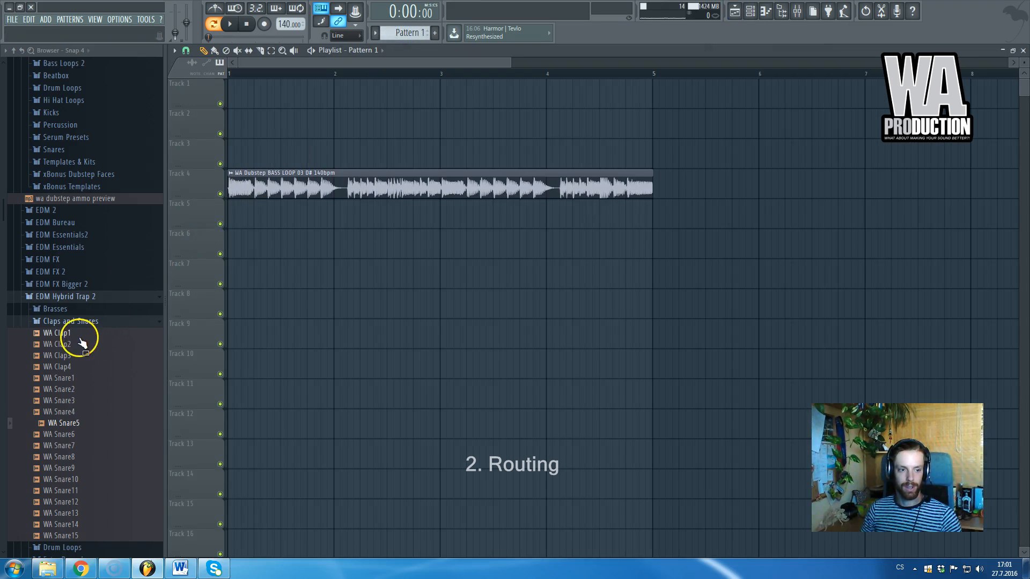
drag(72, 336, 273, 303)
drag(79, 357, 333, 345)
scroll(273, 356, up, 3)
drag(400, 338, 266, 309)
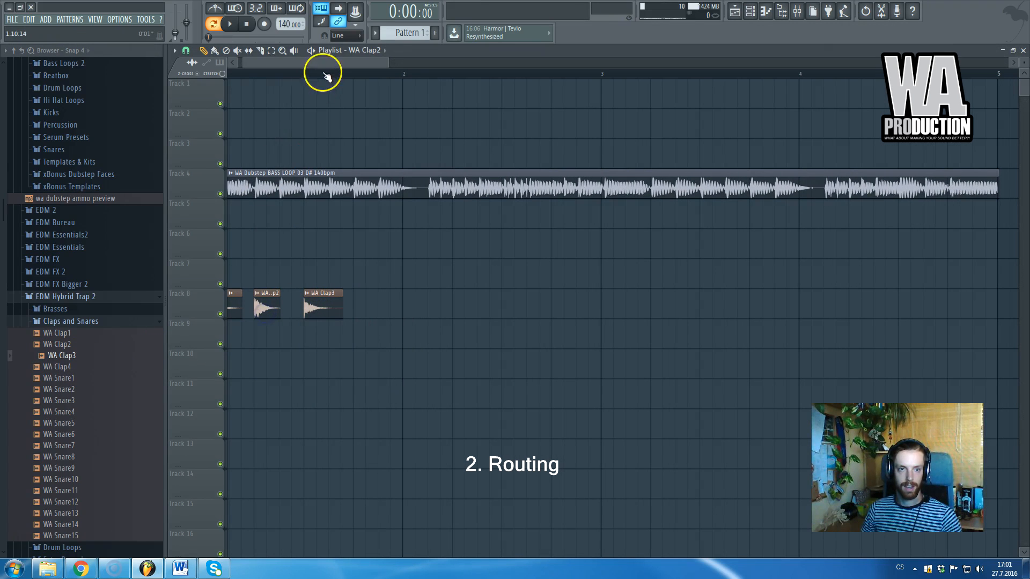
Select the WA Clap1, WA Clap2 and WA Clap3 channels in the channel rack and bring up the mixer
key(F9)
key(F6)
click(351, 86)
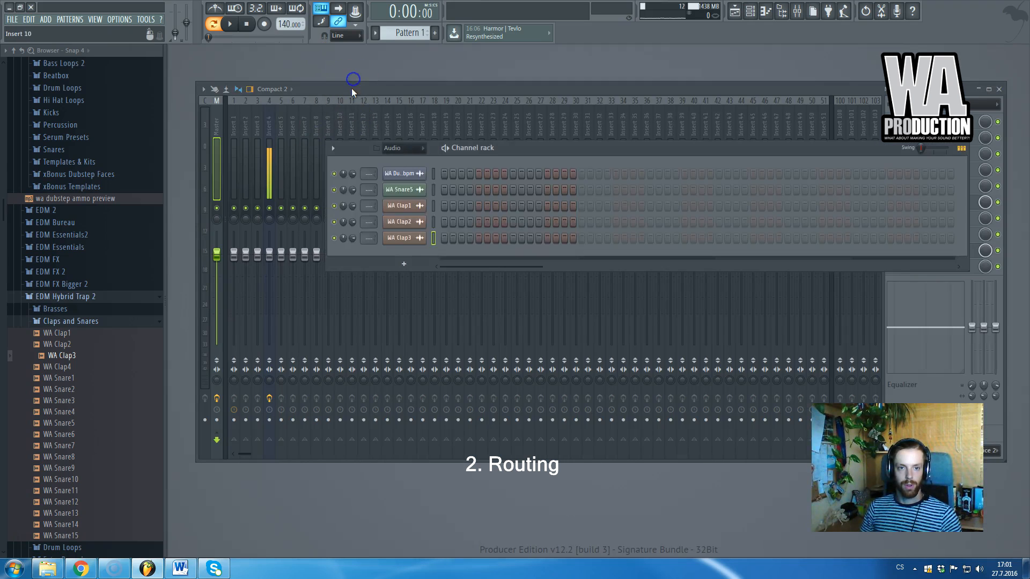
key(F9)
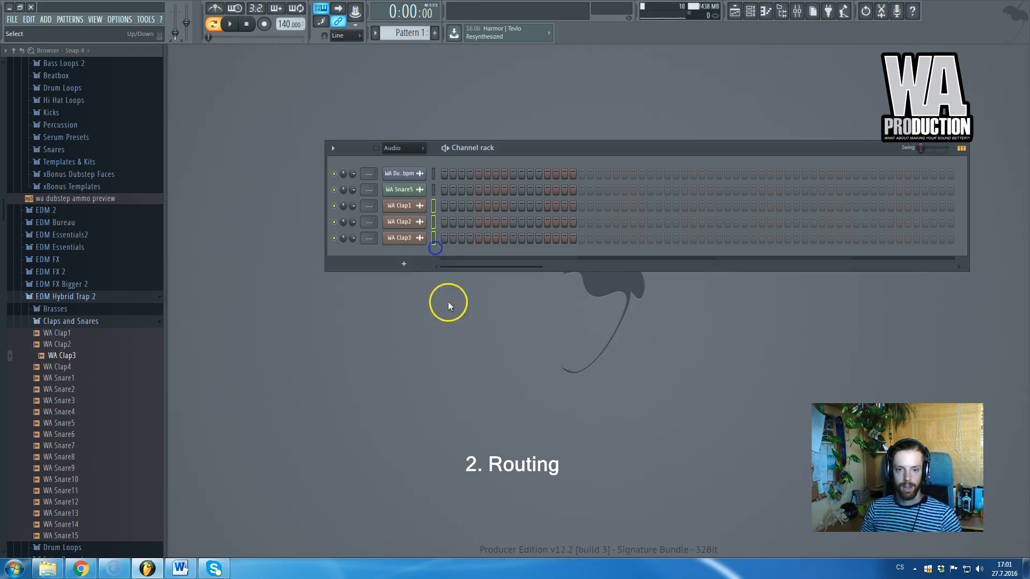
click(797, 11)
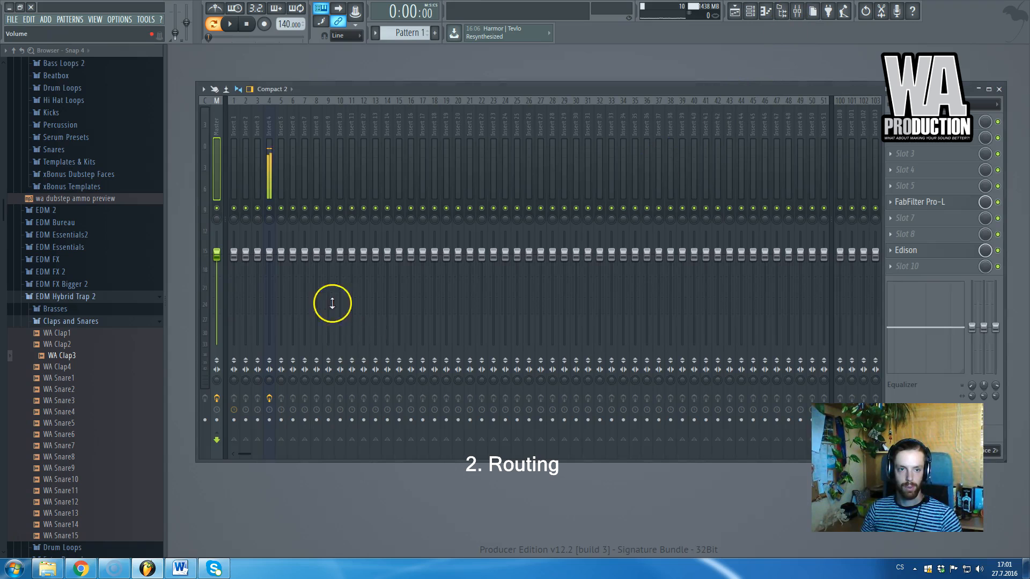
Look up the channel routing options of mixer track Insert 7 and return to the channel rack
right_click(306, 128)
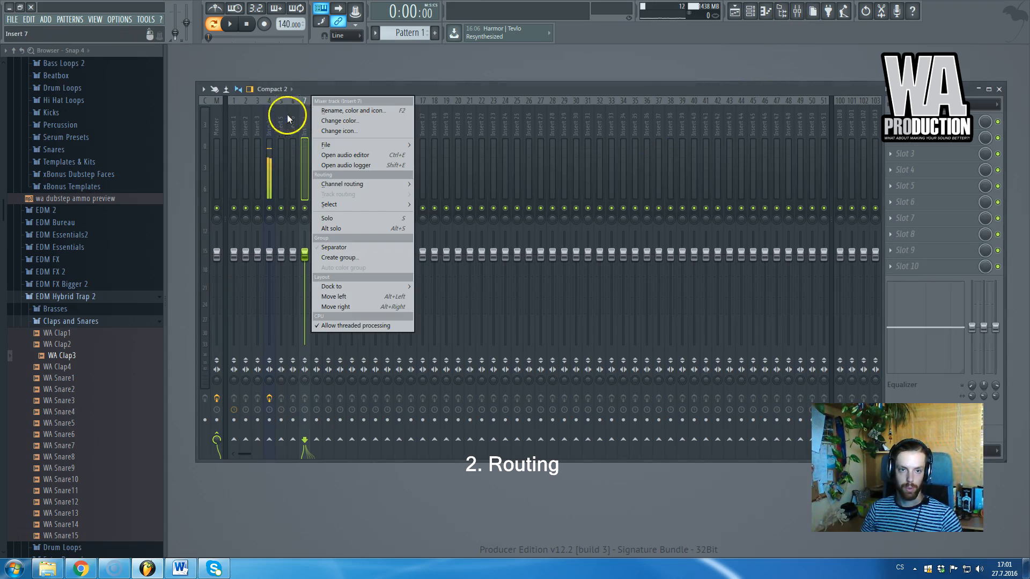
click(313, 88)
key(F9)
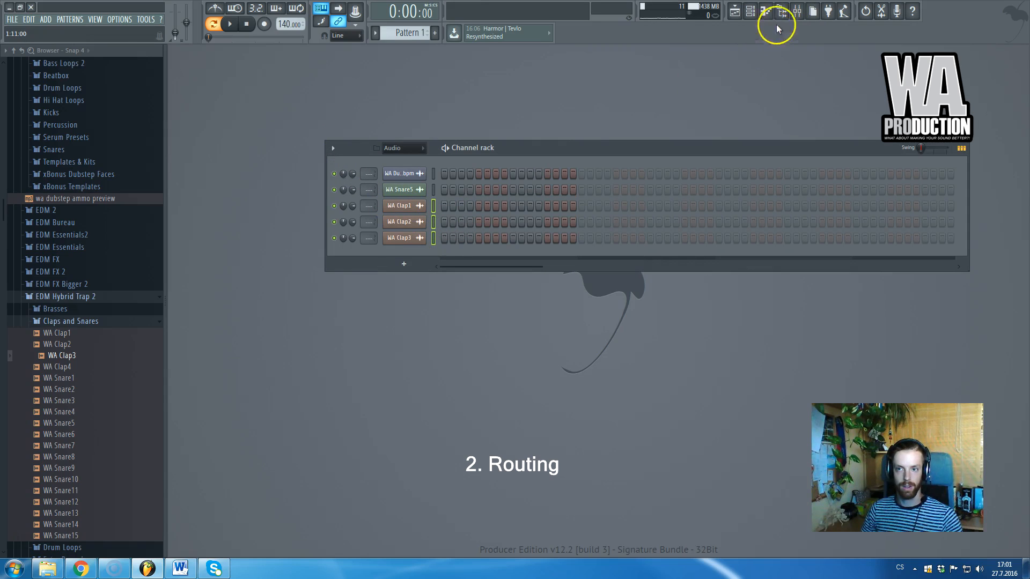
click(793, 15)
right_click(308, 124)
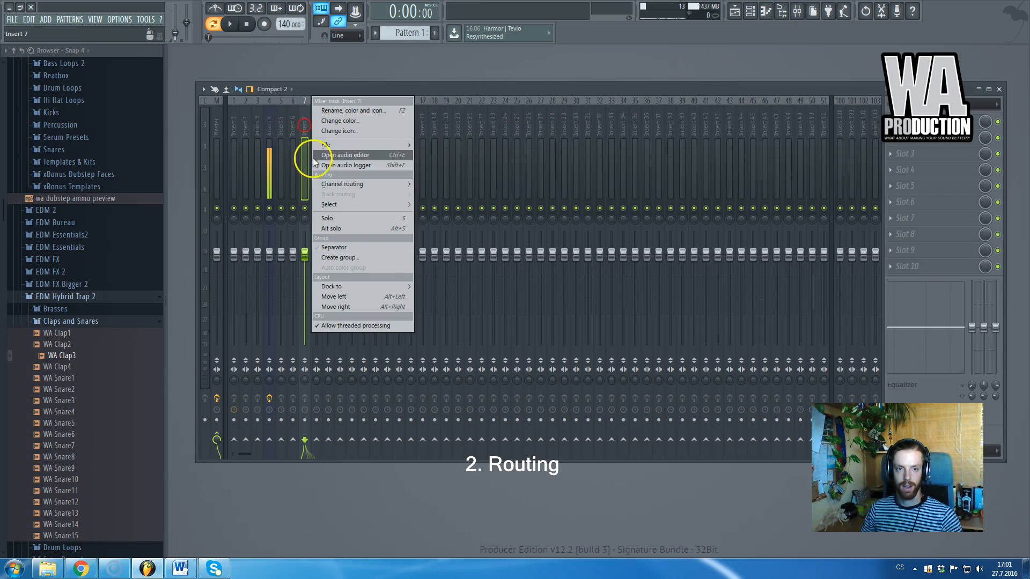
mouse_move(394, 207)
mouse_move(394, 189)
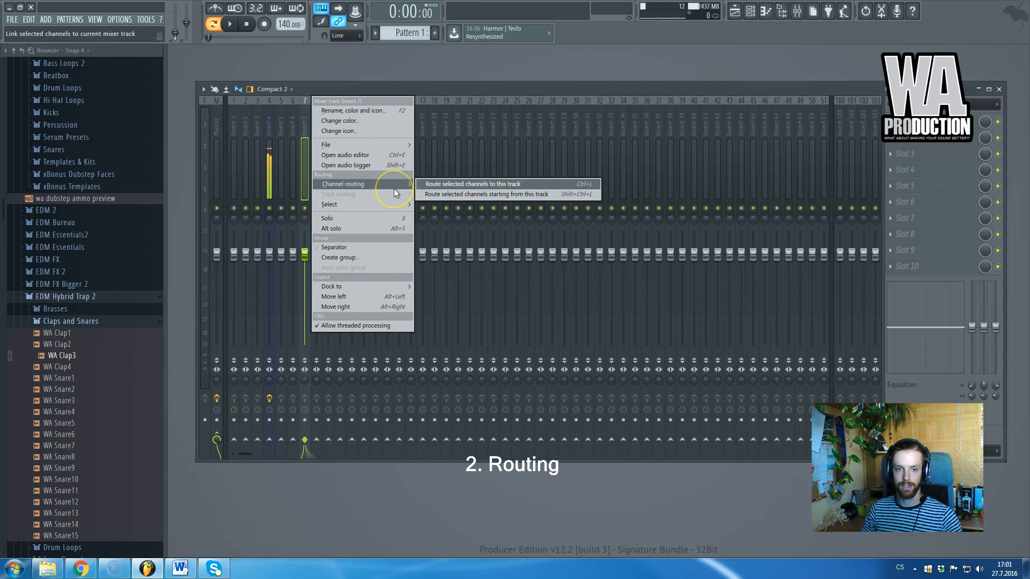
click(430, 105)
key(F9)
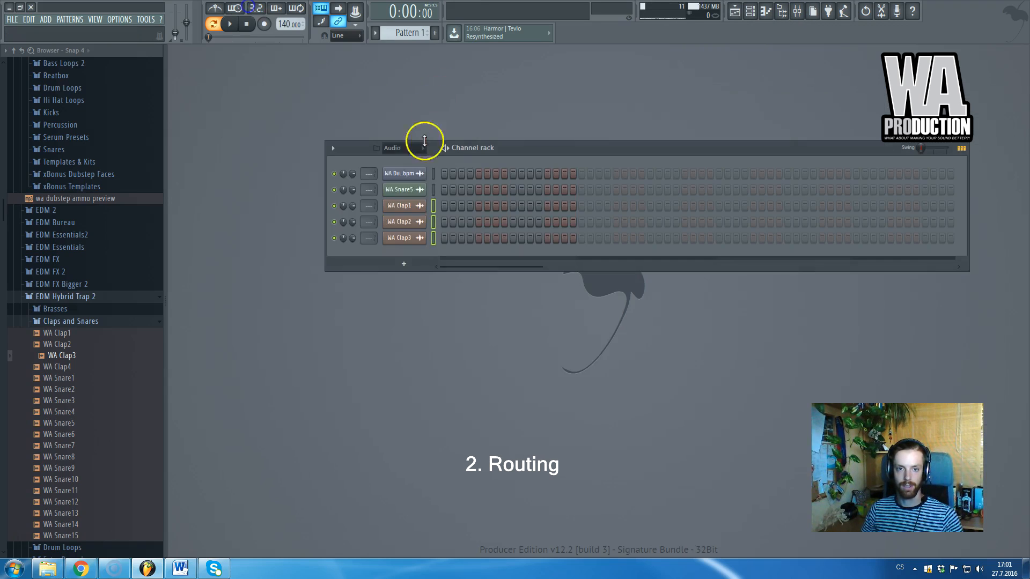
Reselect the three WA Clap channels and compare Insert 7's options for routing selected channels to one track or starting from it
drag(433, 208, 433, 238)
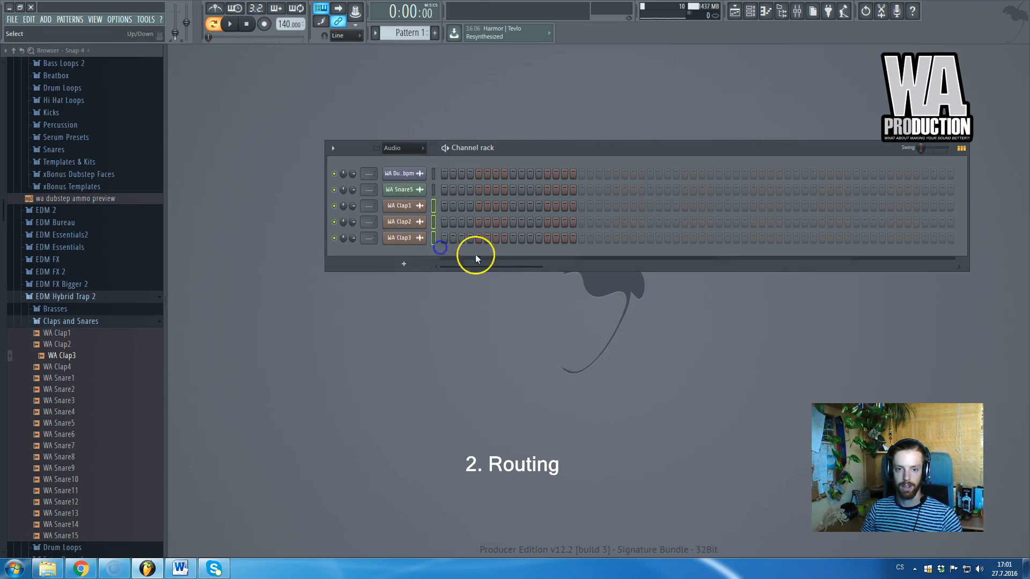
click(795, 9)
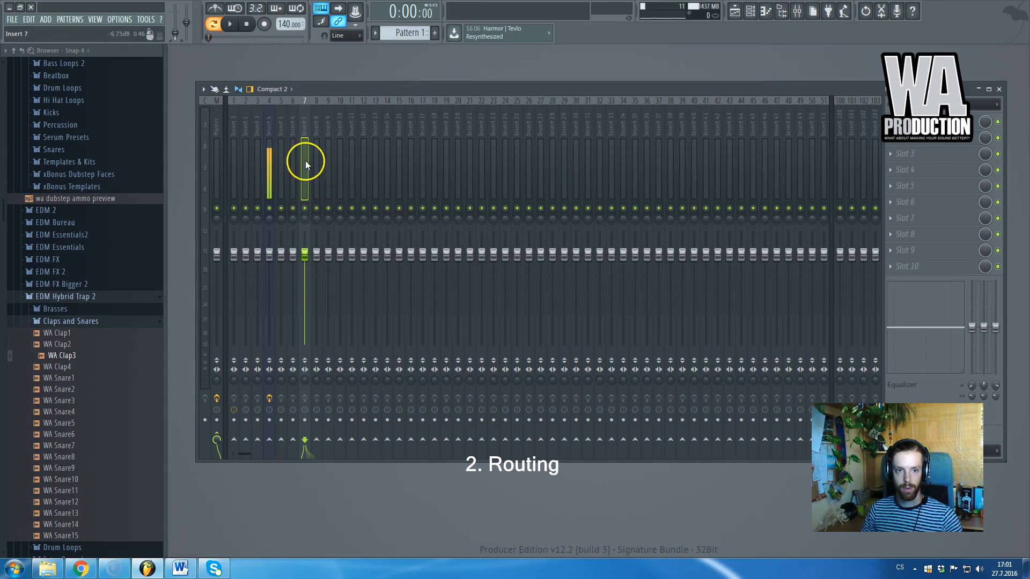
right_click(303, 131)
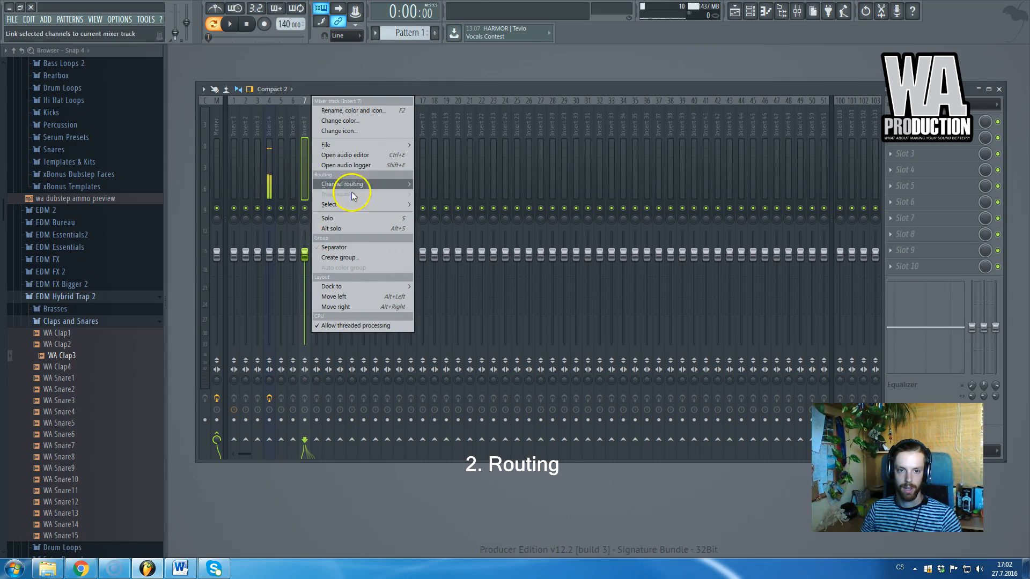
click(300, 125)
right_click(302, 129)
click(304, 133)
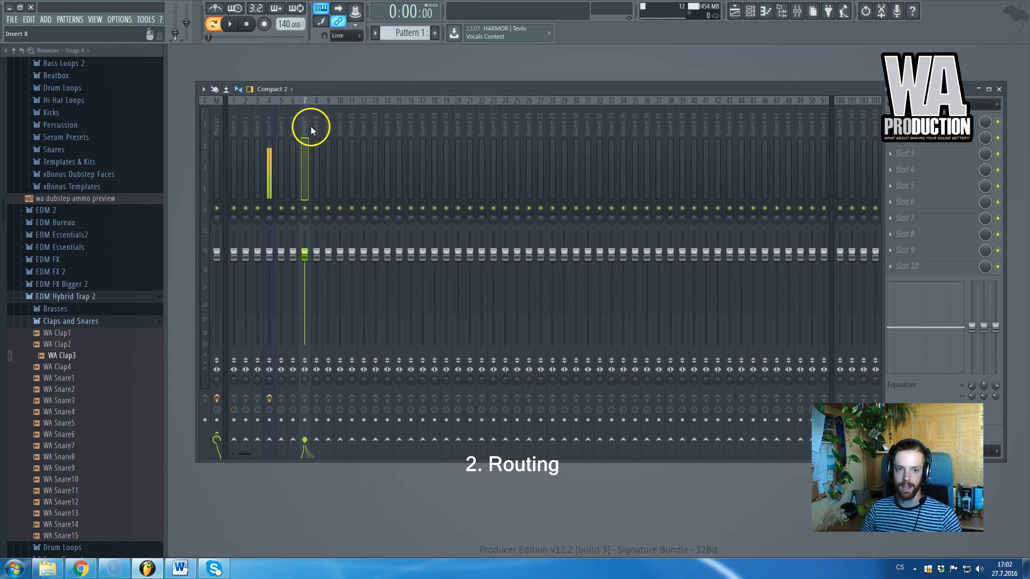
right_click(304, 128)
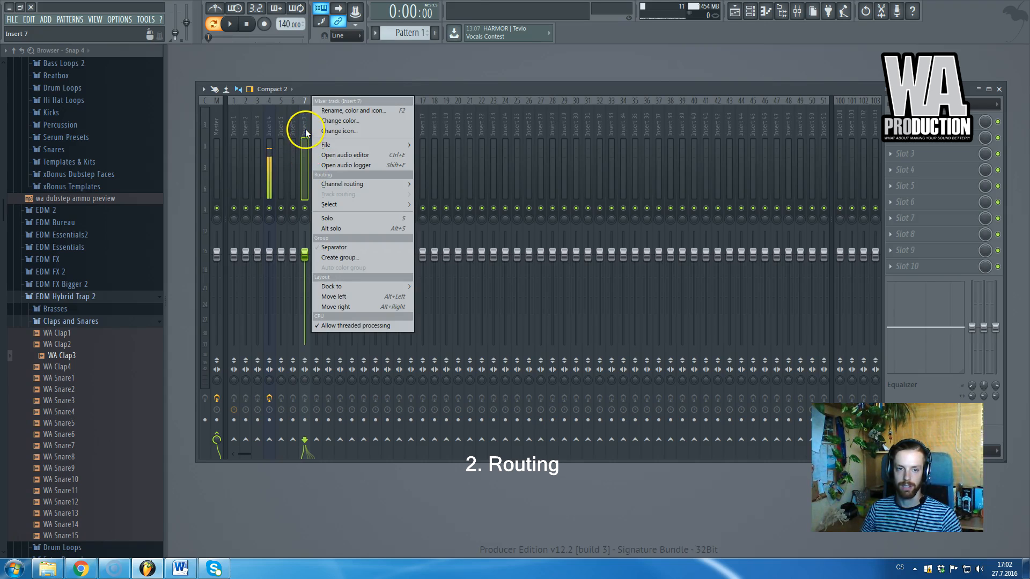
mouse_move(346, 184)
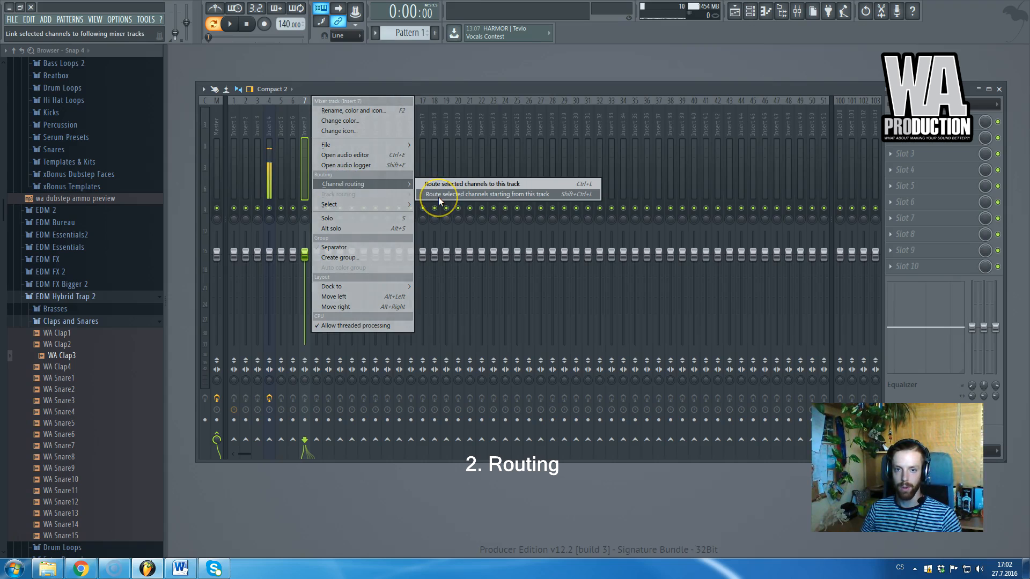
click(390, 89)
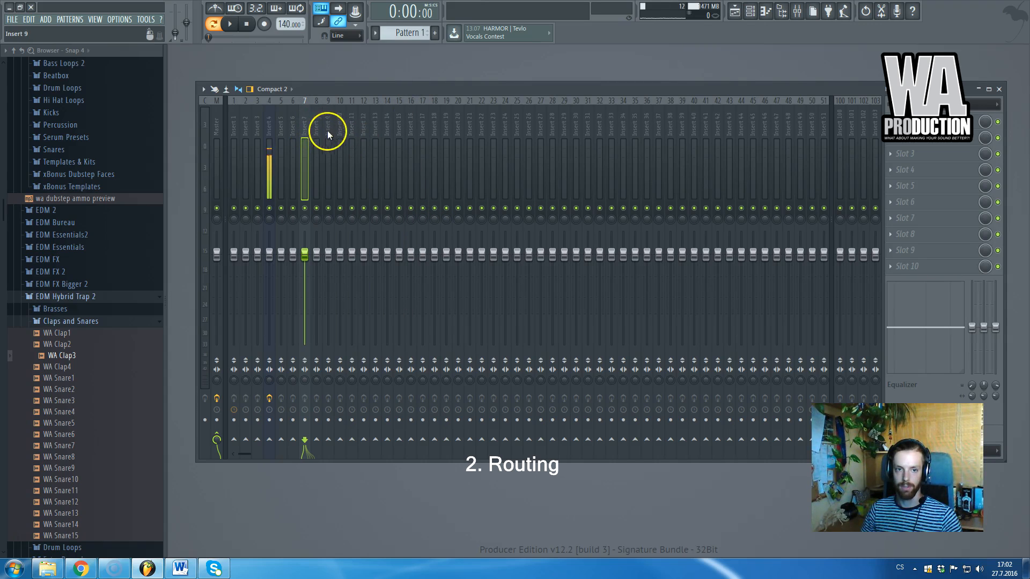
Route the selected WA Clap1, WA Clap2 and WA Clap3 channels to consecutive mixer tracks starting from Insert 7
right_click(304, 131)
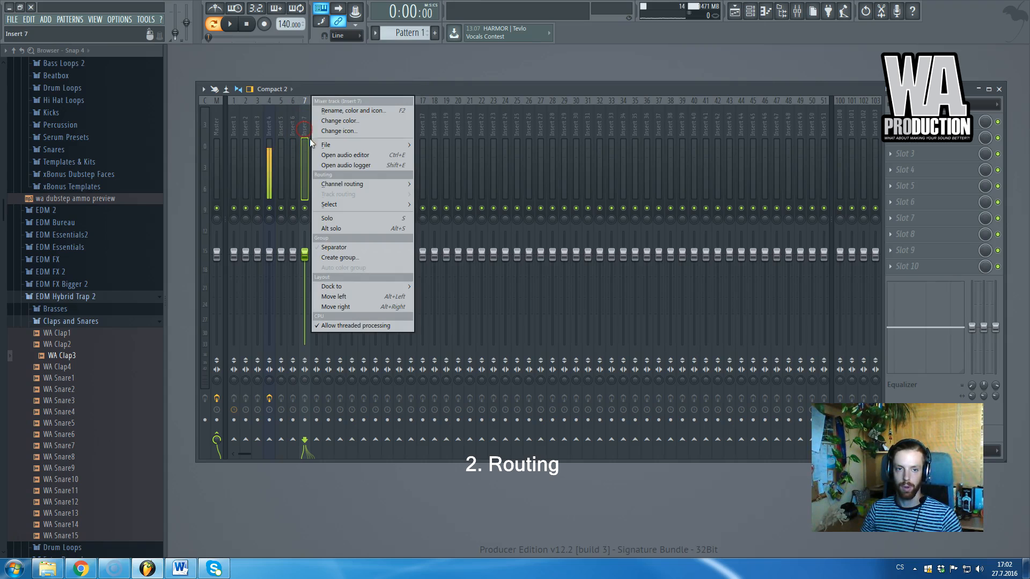
mouse_move(397, 184)
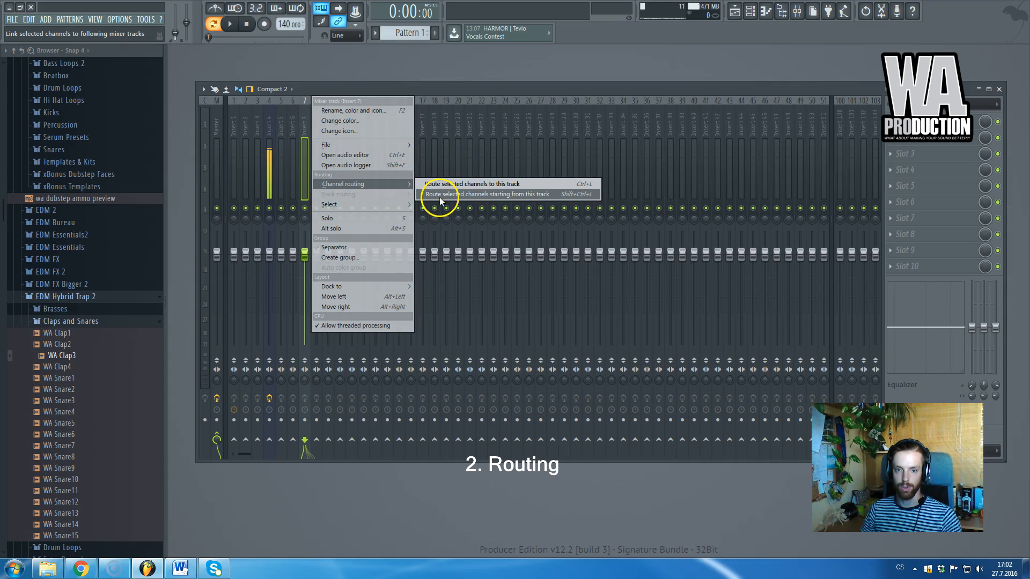
click(524, 195)
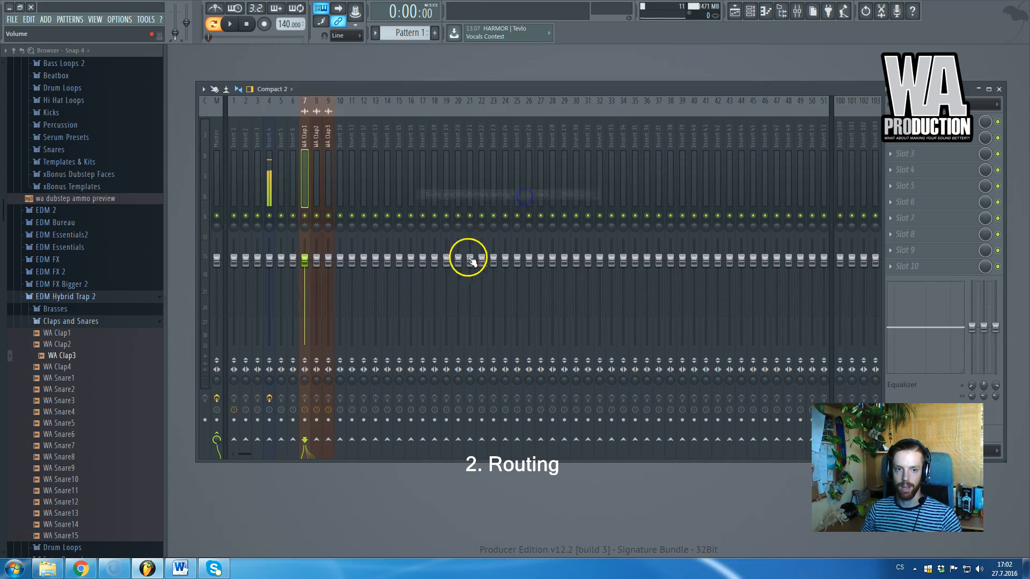
drag(305, 141, 327, 165)
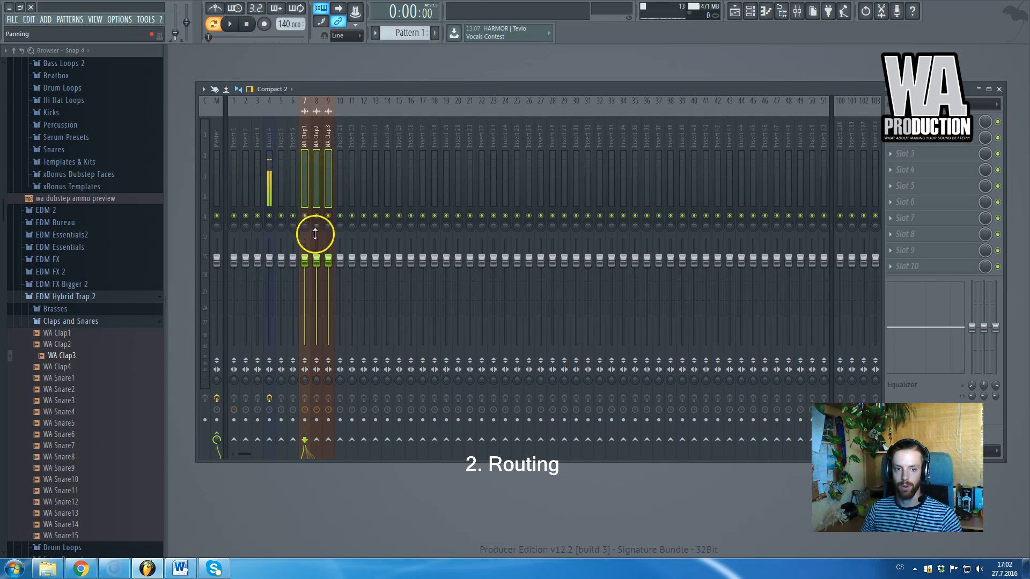
ctrl+click(338, 138)
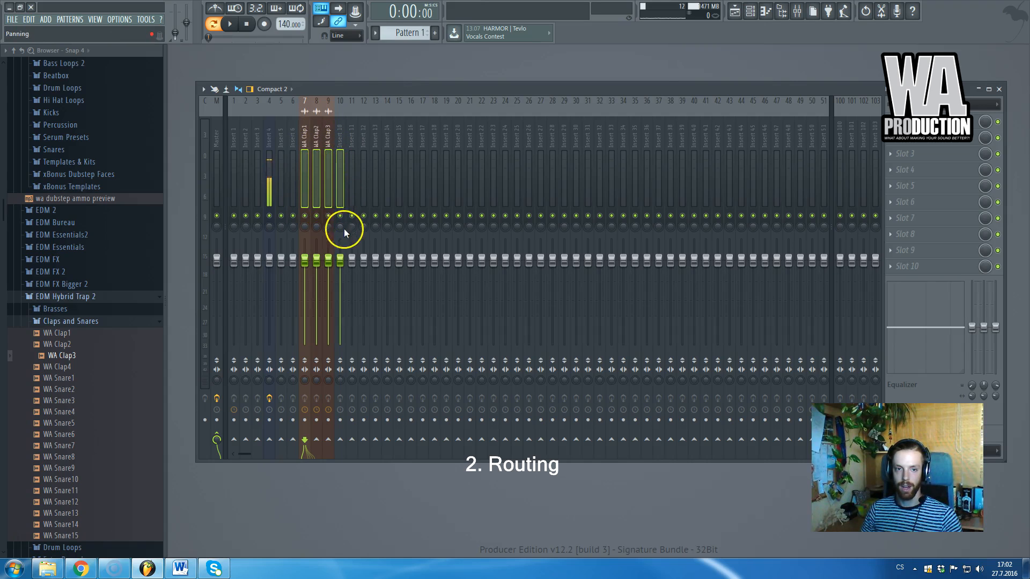
click(376, 138)
Select mixer tracks WA Clap1, WA Clap2, WA Clap3 and Insert 10, and route the selected tracks to Insert 10 only
click(305, 137)
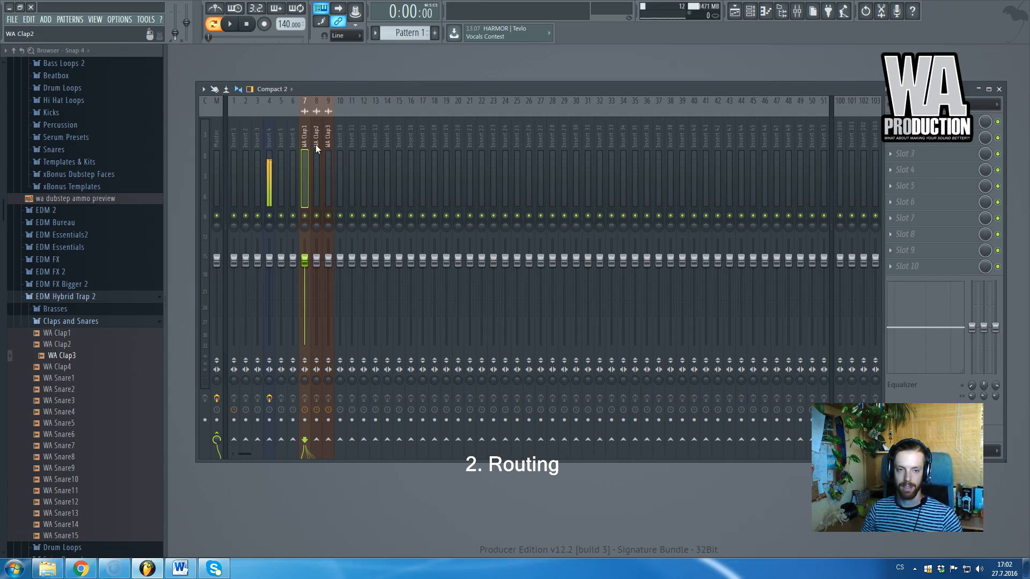
ctrl+click(317, 142)
ctrl+click(328, 142)
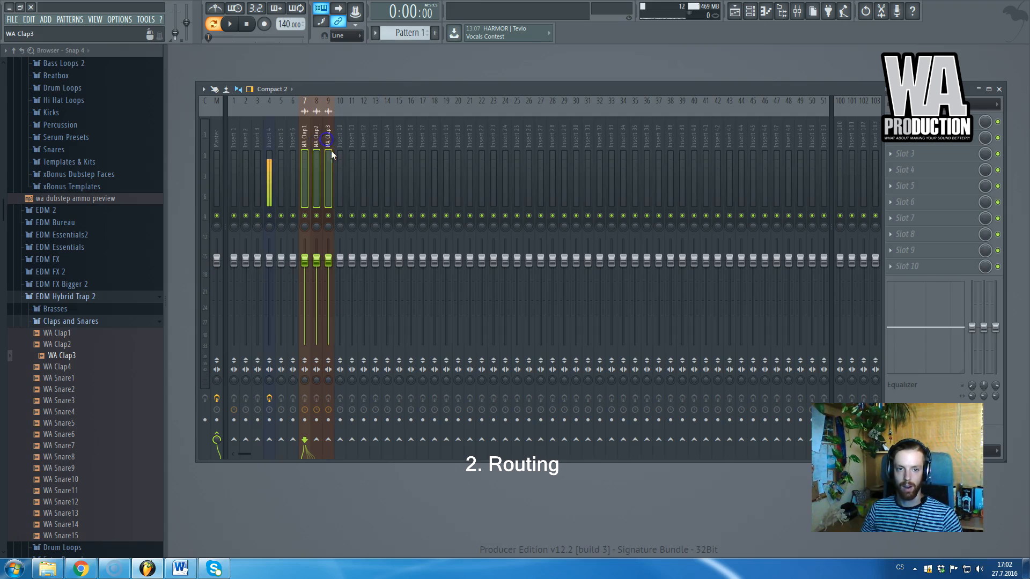
ctrl+click(339, 142)
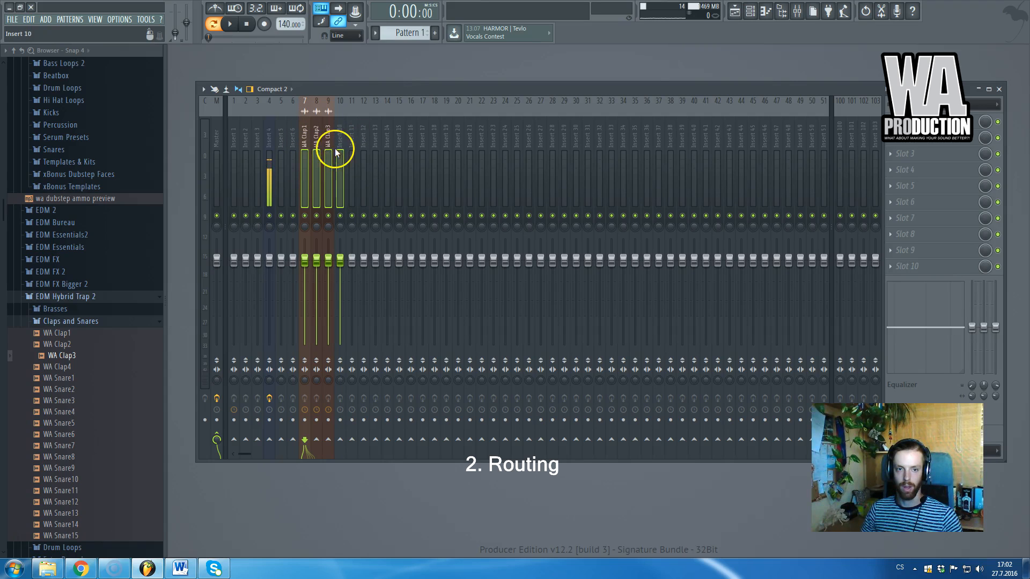
drag(339, 140, 307, 143)
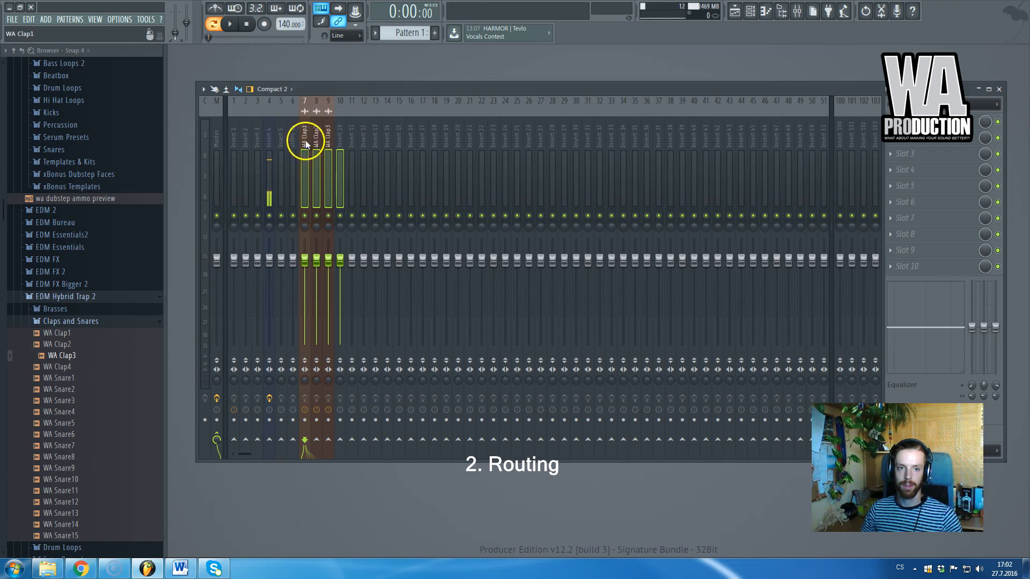
right_click(340, 139)
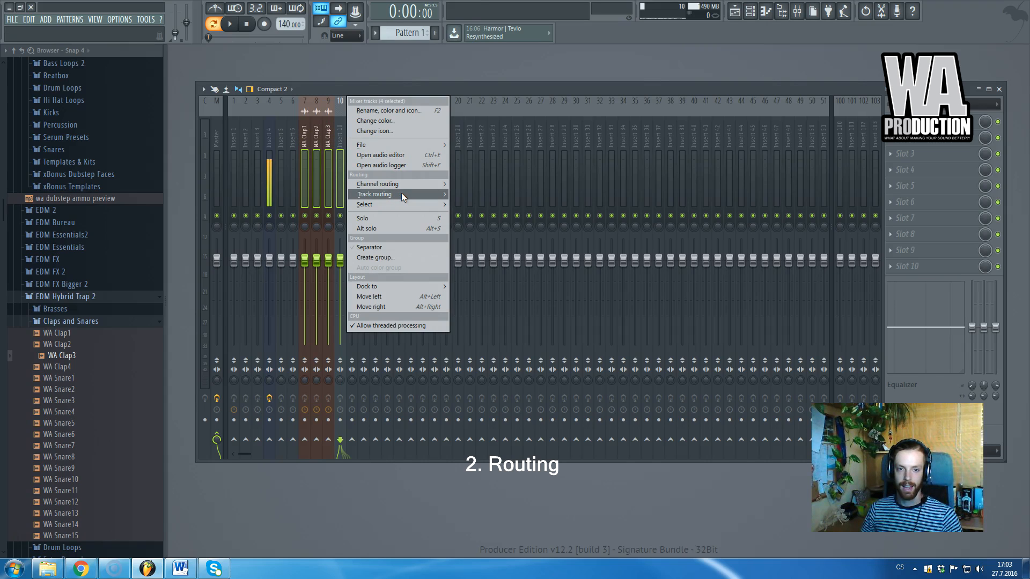
mouse_move(407, 194)
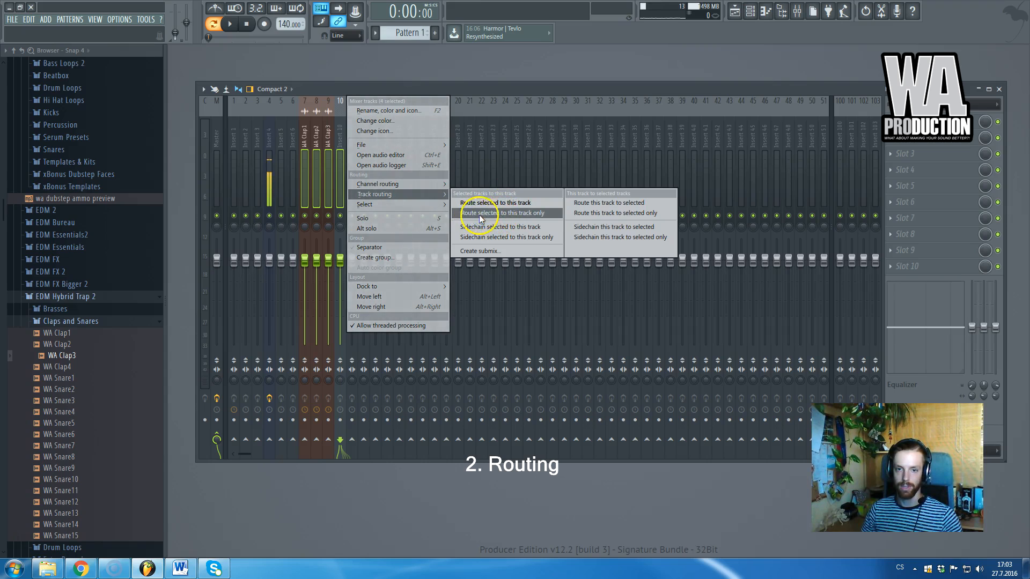
click(513, 214)
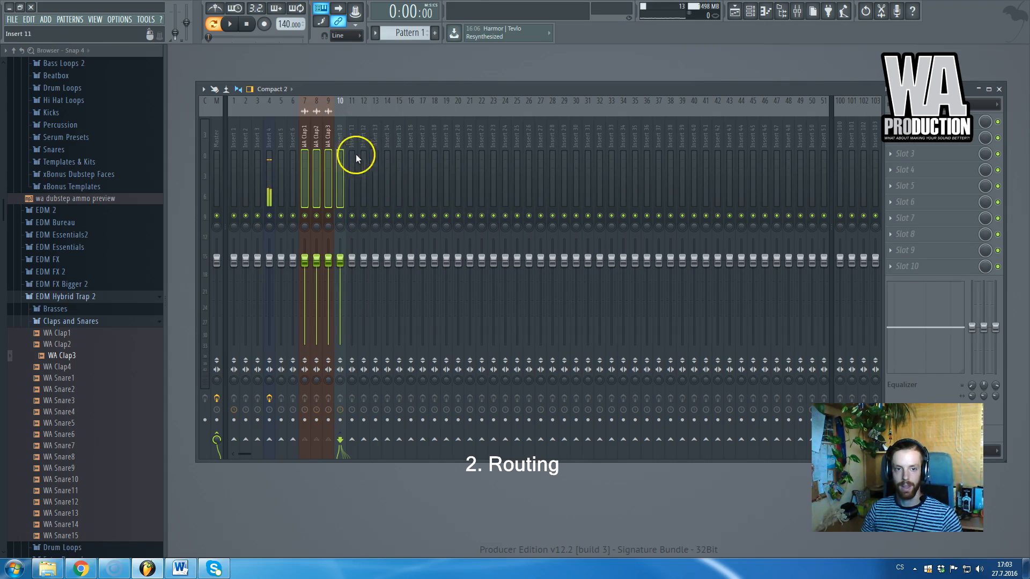
Check the output routing of the WA Clap1, WA Clap2, WA Clap3 and Insert 10 mixer tracks one by one
click(316, 141)
click(328, 142)
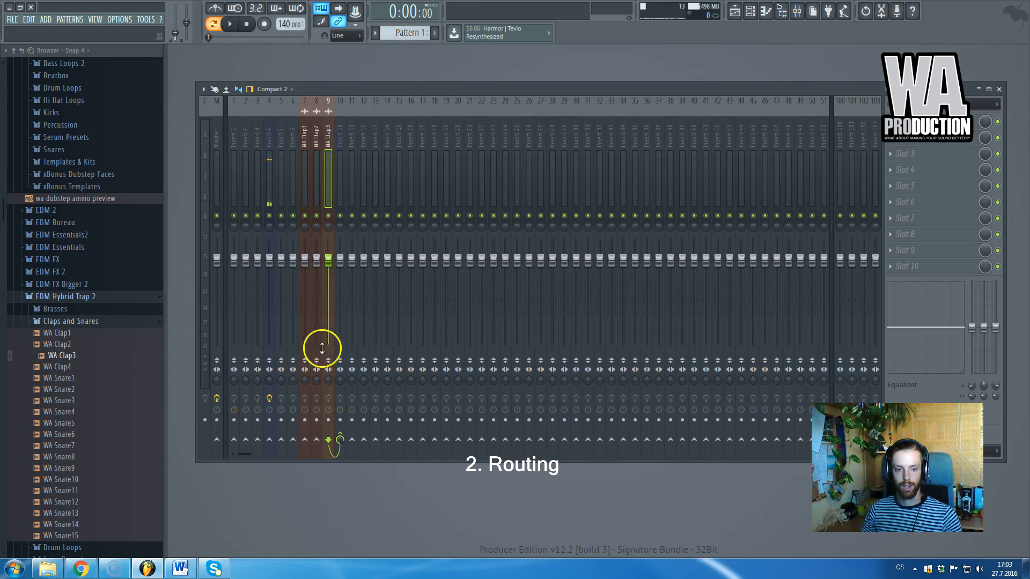
click(305, 142)
click(316, 143)
click(326, 143)
click(338, 140)
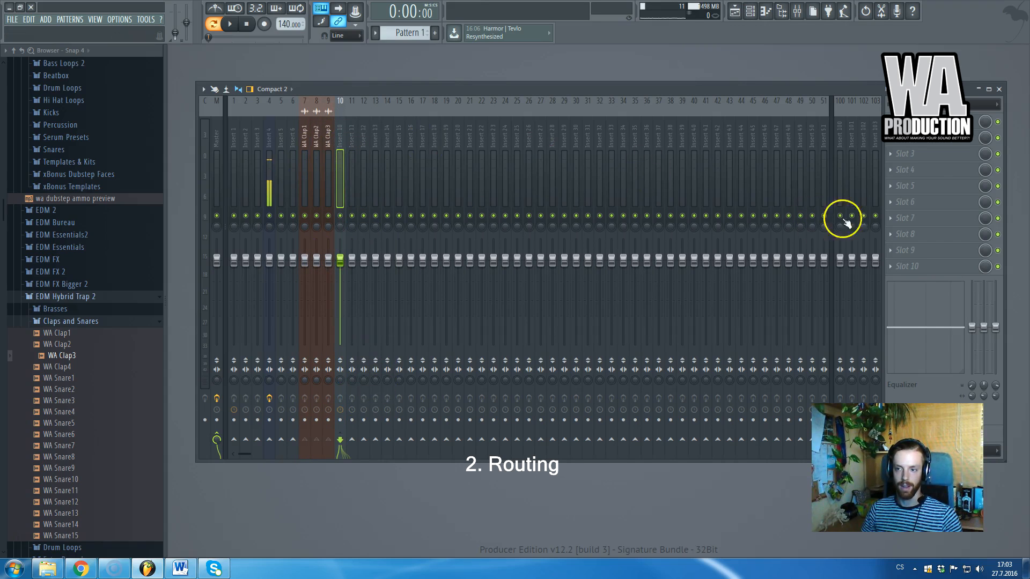
click(304, 140)
click(327, 140)
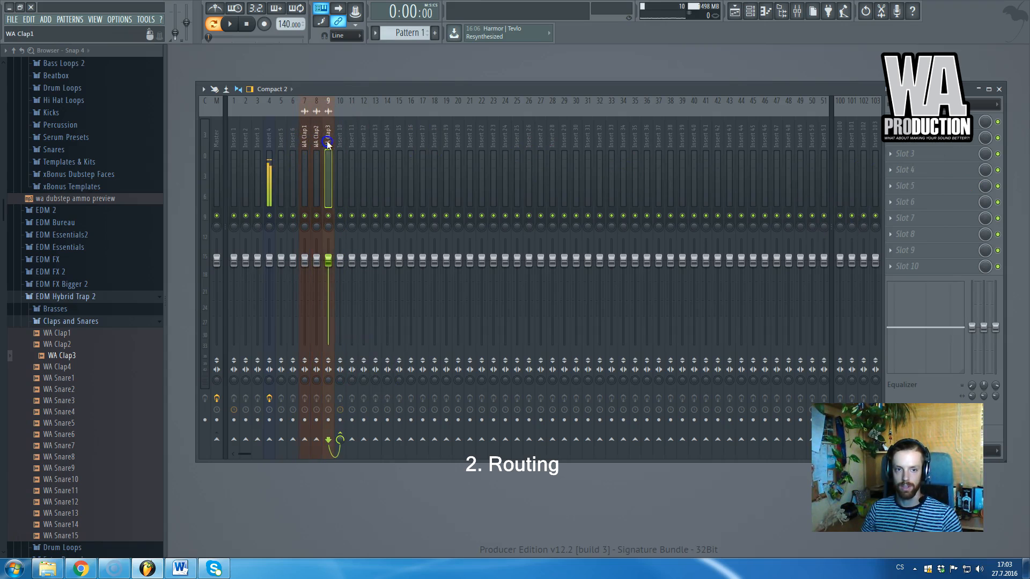
click(315, 140)
click(325, 140)
click(338, 138)
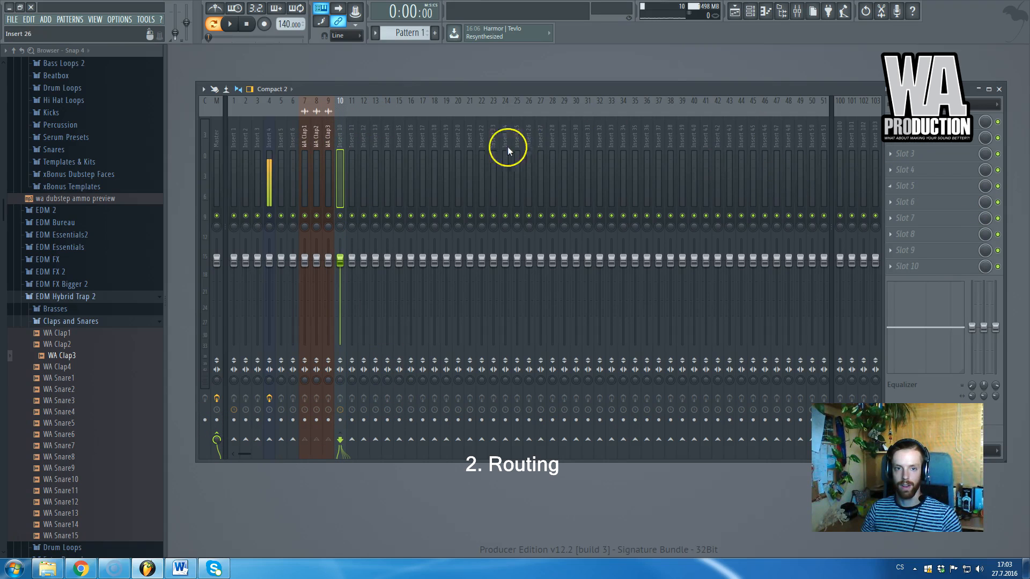
click(308, 136)
click(318, 138)
click(329, 139)
click(338, 142)
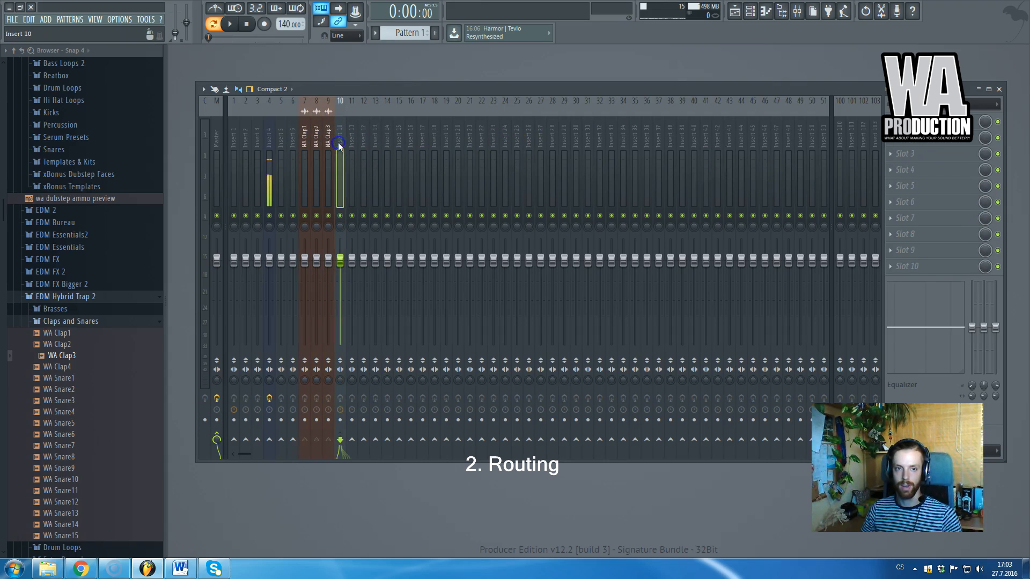
Lower the volumes of the WA Clap1, WA Clap2 and WA Clap3 mixer tracks slightly, with WA Clap2 the lowest
click(319, 161)
click(308, 260)
drag(310, 259, 309, 263)
drag(318, 260, 317, 264)
drag(328, 261, 328, 266)
drag(318, 267, 317, 280)
View the effect plugins available for slot 5 of the WA Clap3 mixer track without adding one
click(307, 127)
click(326, 137)
click(906, 185)
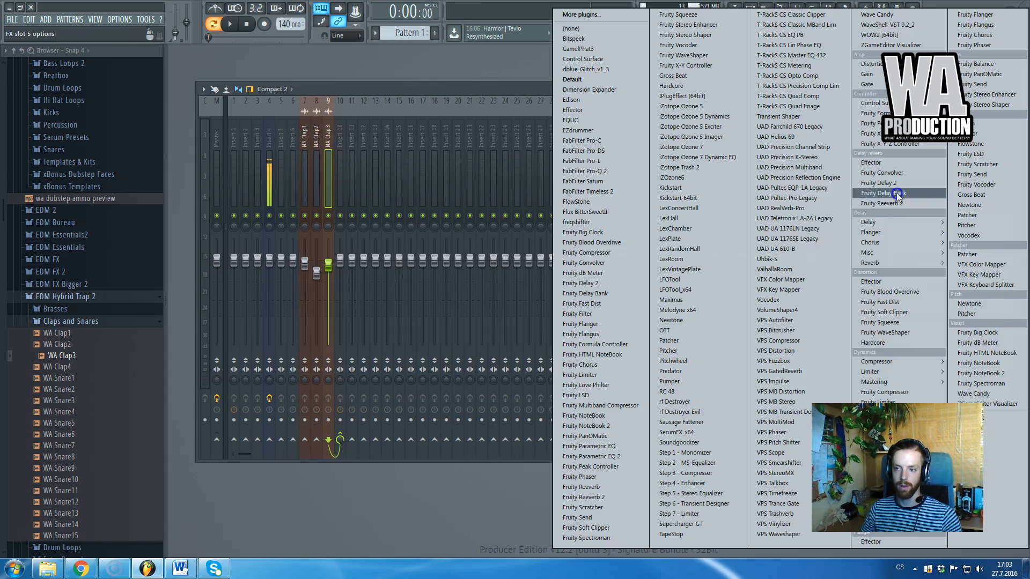
click(422, 120)
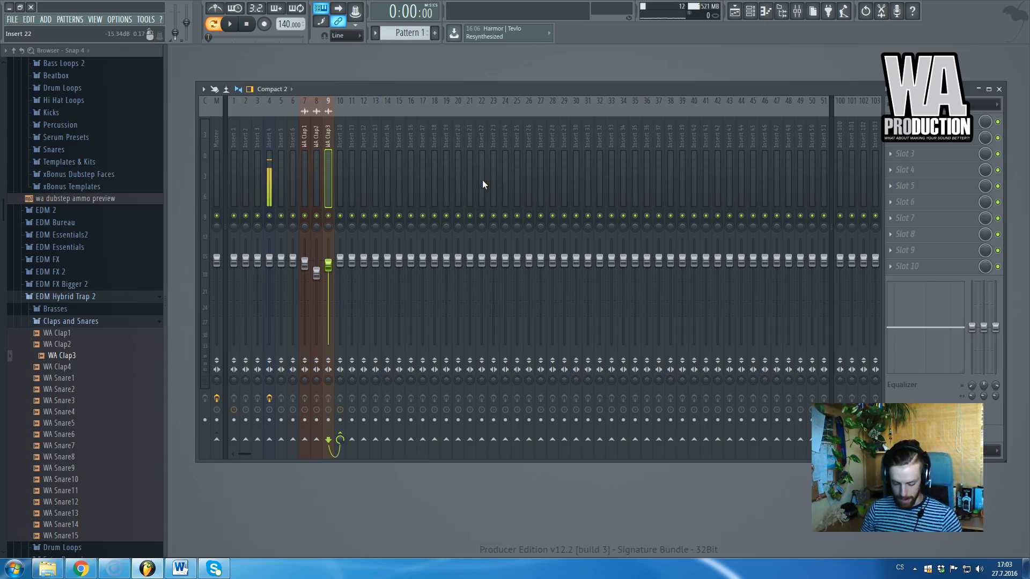
Add Edison to slot 3 of the Insert 1 mixer track and load the WA Clap3 sample into it
click(235, 144)
click(900, 154)
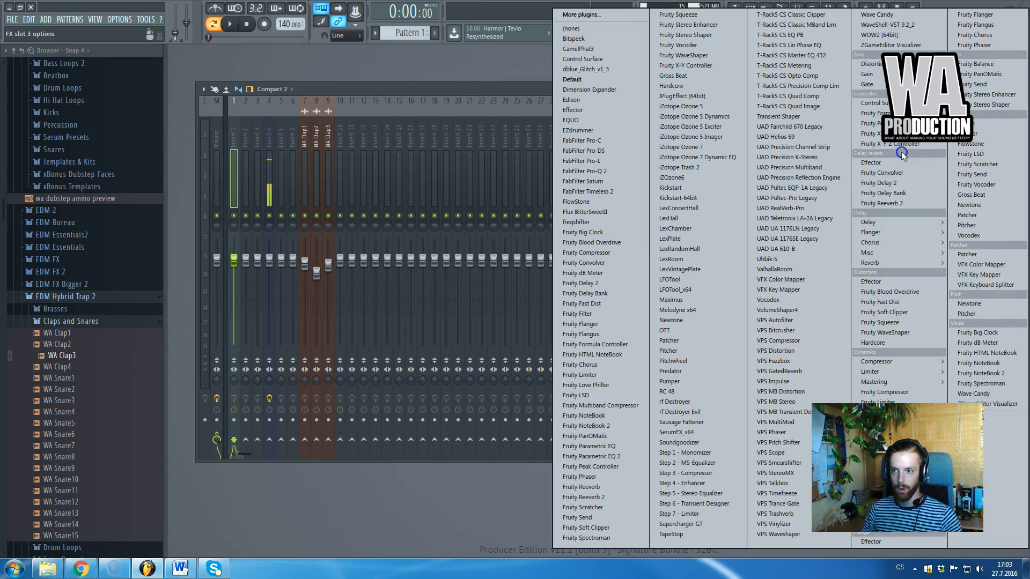
click(584, 98)
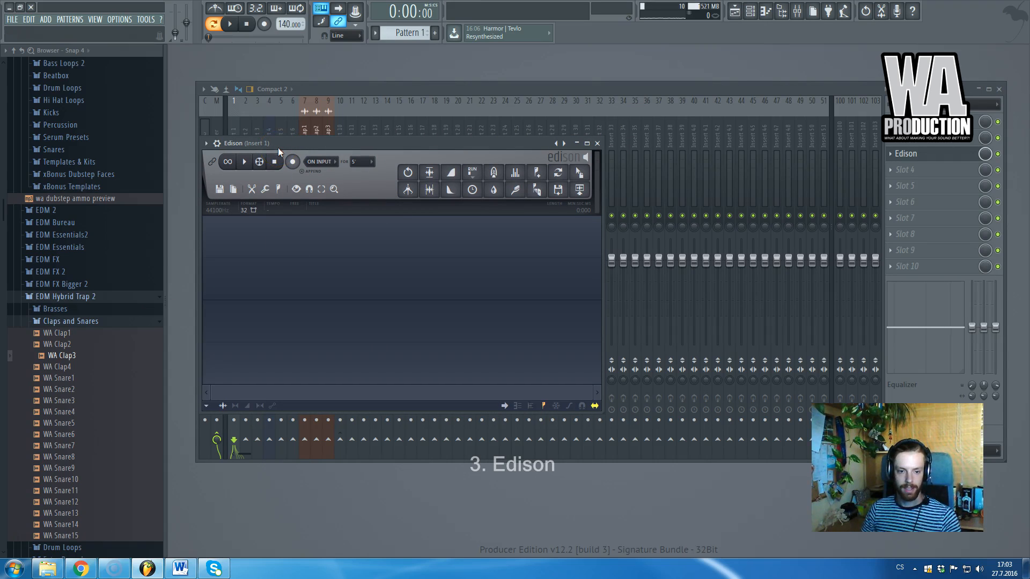
drag(61, 356, 292, 299)
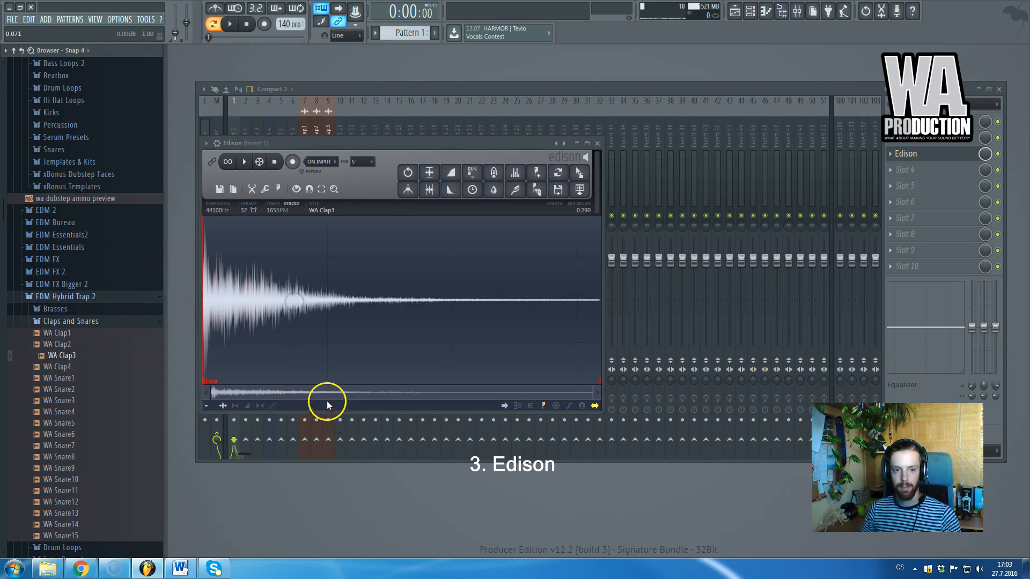
drag(439, 150, 452, 149)
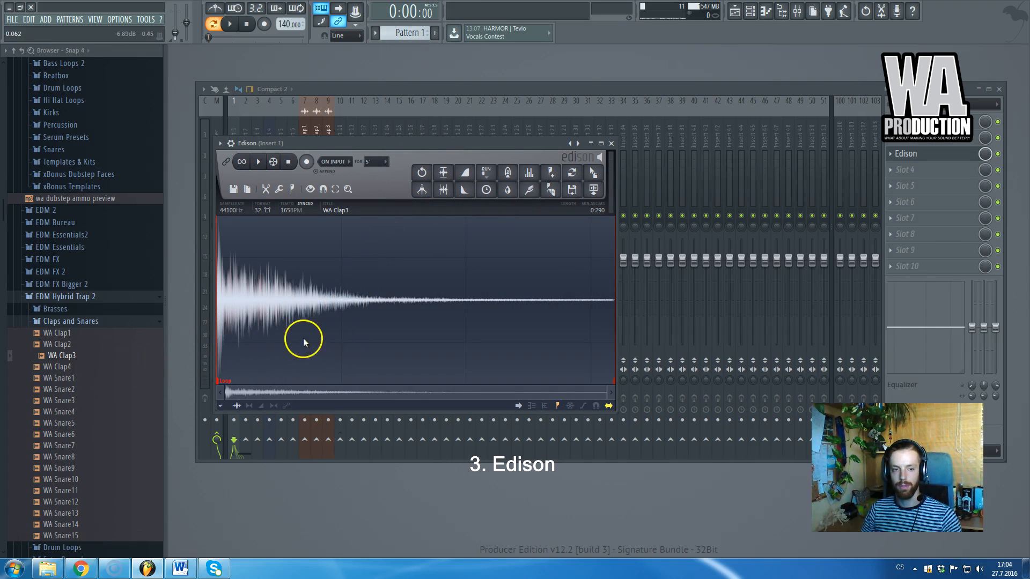
Fade out the tail of the WA Clap3 sample and fade in its start
drag(487, 321, 542, 323)
click(455, 340)
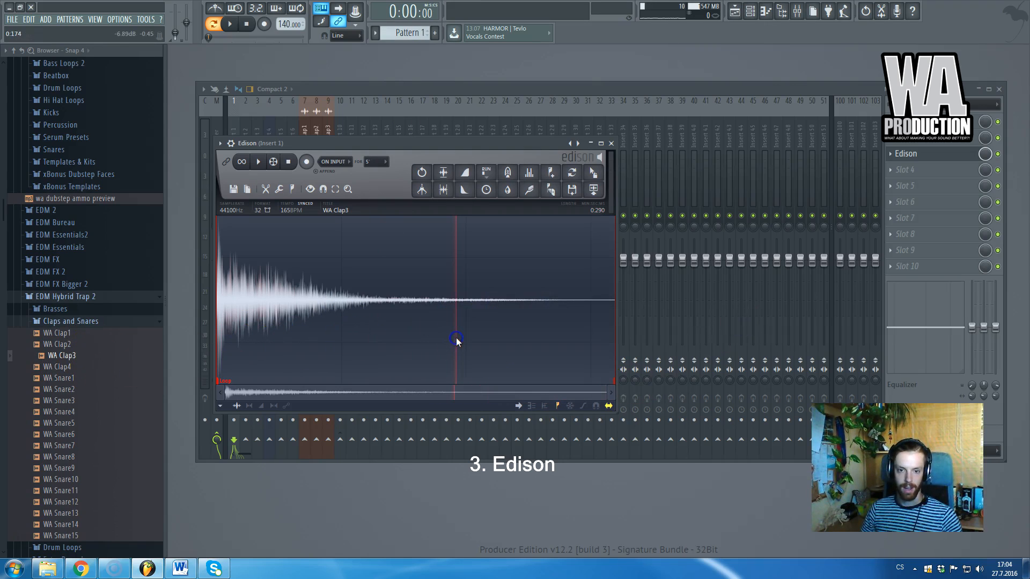
drag(241, 305, 190, 356)
click(233, 320)
click(221, 314)
scroll(221, 314, up, 3)
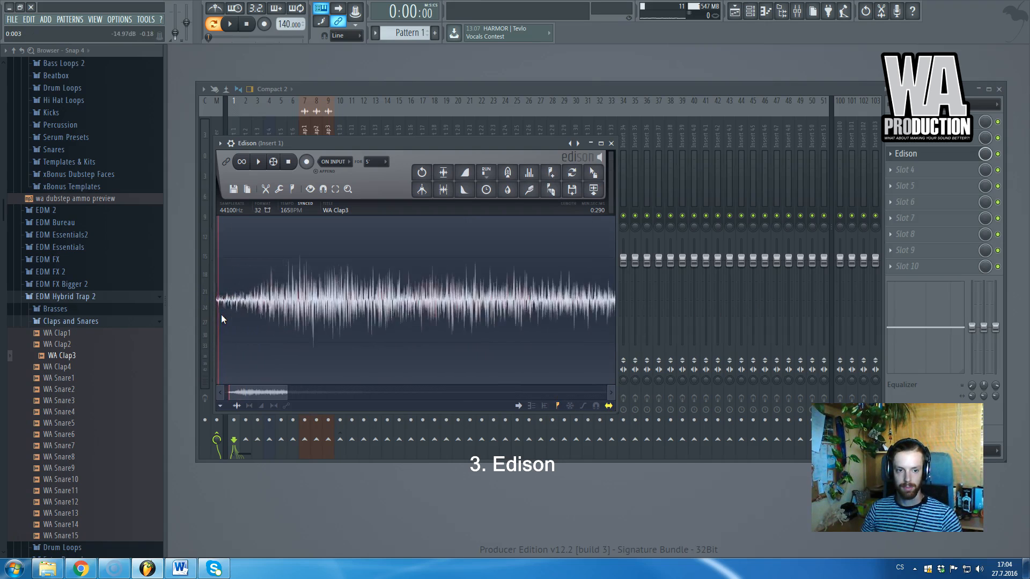
scroll(290, 299, down, 3)
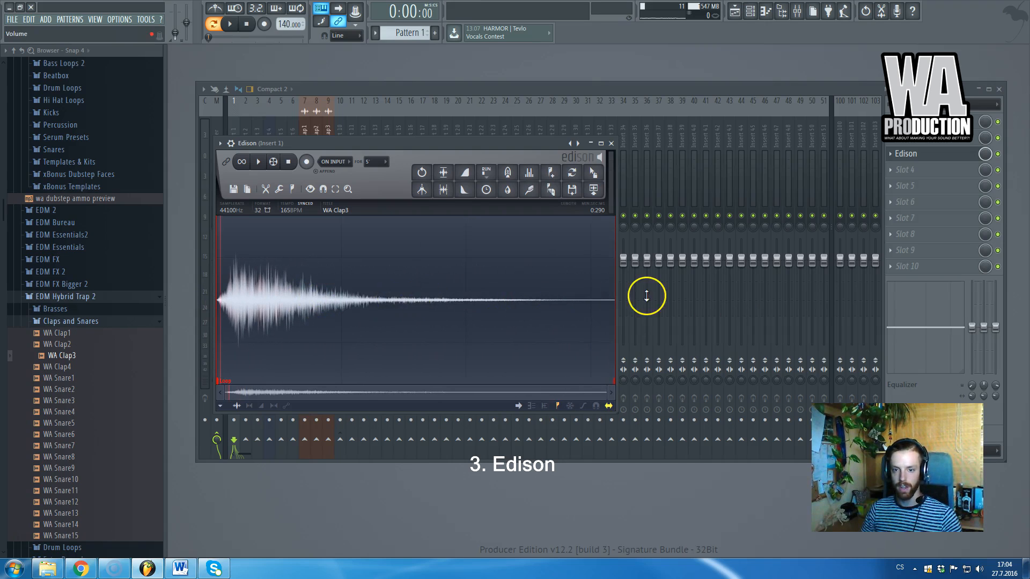
Reload the original WA Clap3 sample into Edison, replacing the faded version
drag(317, 303, 614, 304)
click(257, 304)
drag(76, 357, 376, 319)
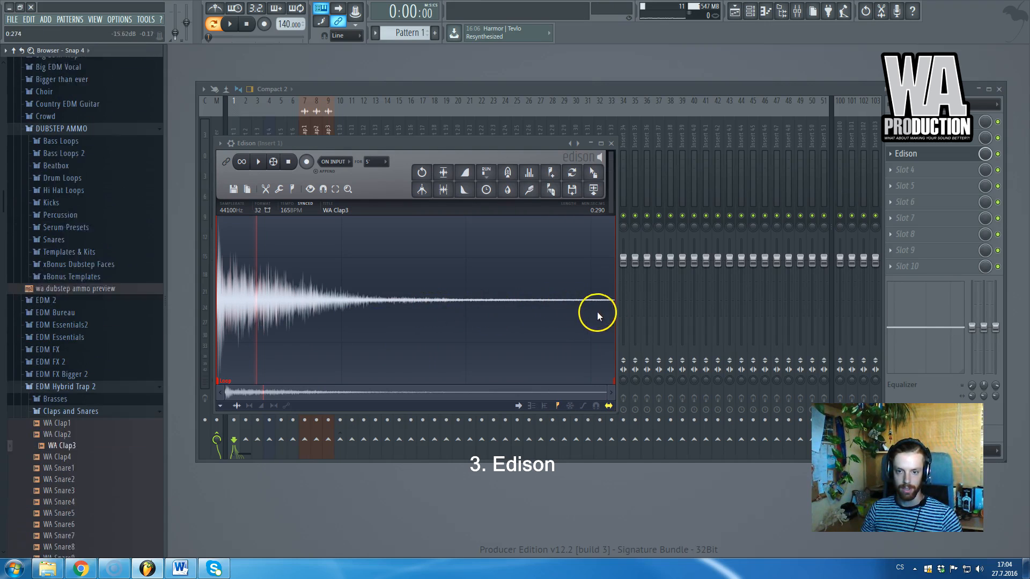
Fade out the tail of the WA Clap3 sample from about 0:147 to its end
scroll(583, 324, up, 4)
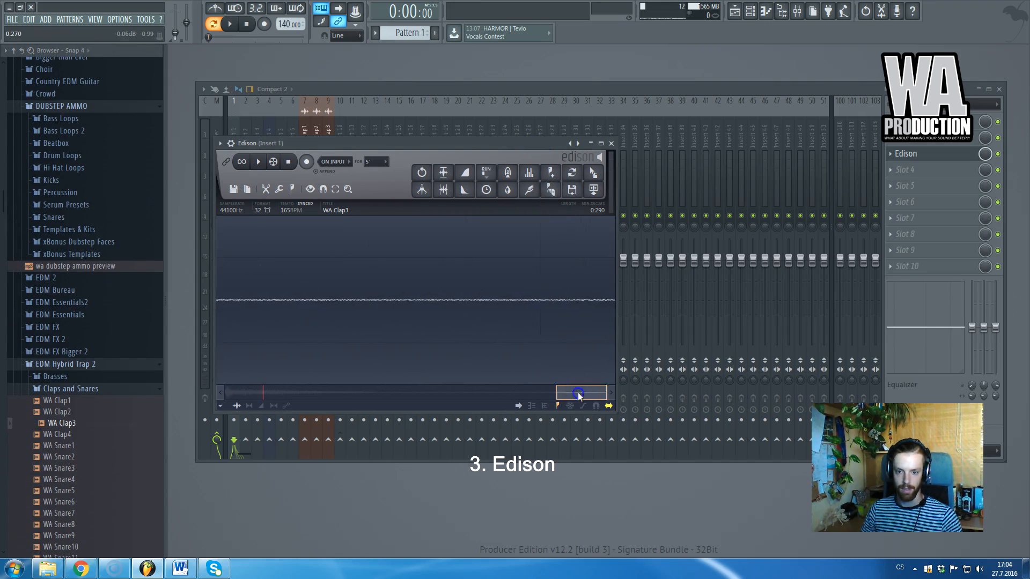
scroll(594, 339, down, 4)
drag(420, 302, 612, 330)
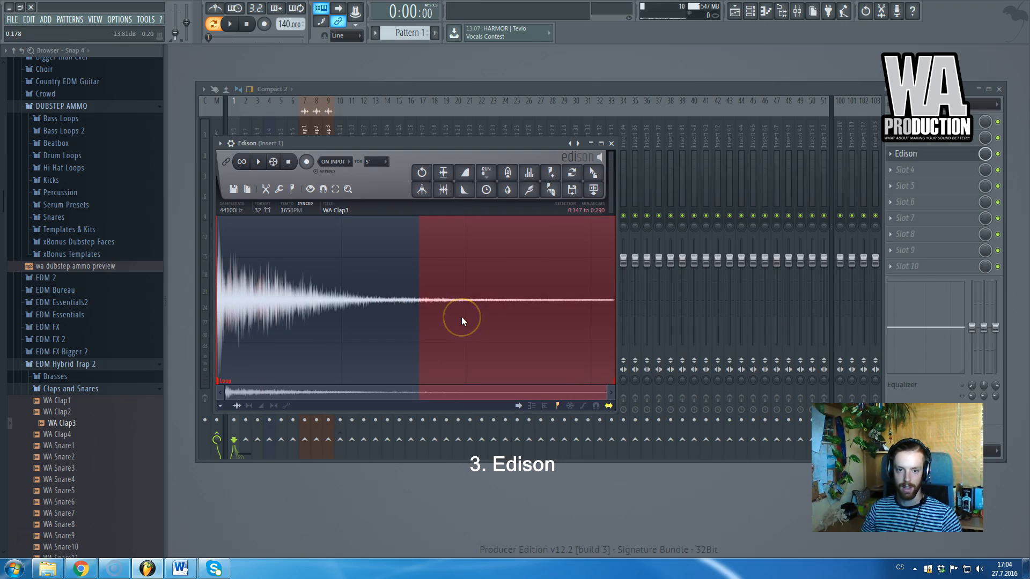
click(546, 321)
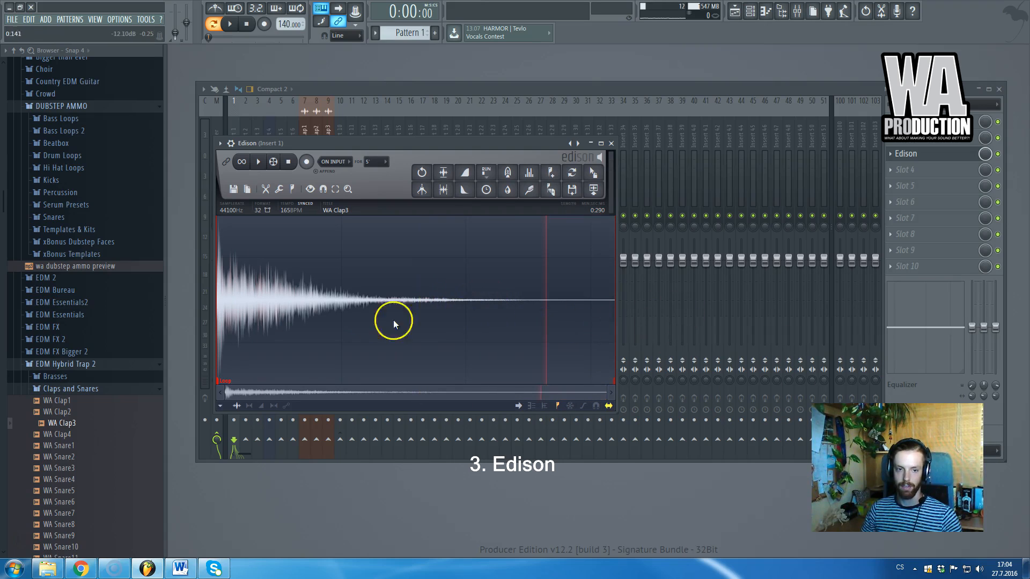
Fade in the start of the WA Clap3 sample up to about 0:022 and normalize the whole sample
drag(248, 291, 154, 292)
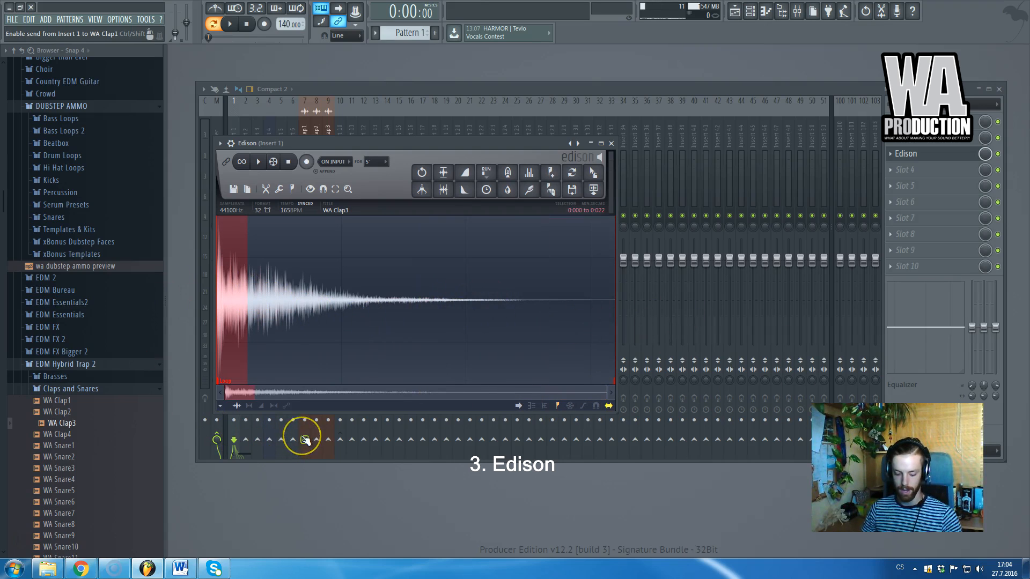
key(Delete)
click(235, 299)
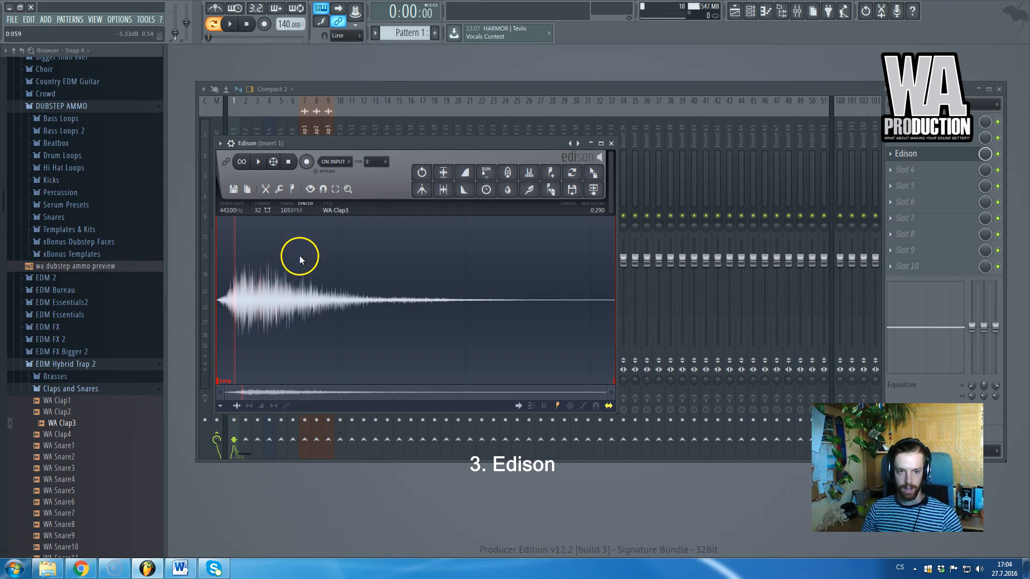
key(ctrl+n)
Place the processed clap from Edison as an audio clip on Track 6 of the Playlist, just after bar 2 begins
key(F5)
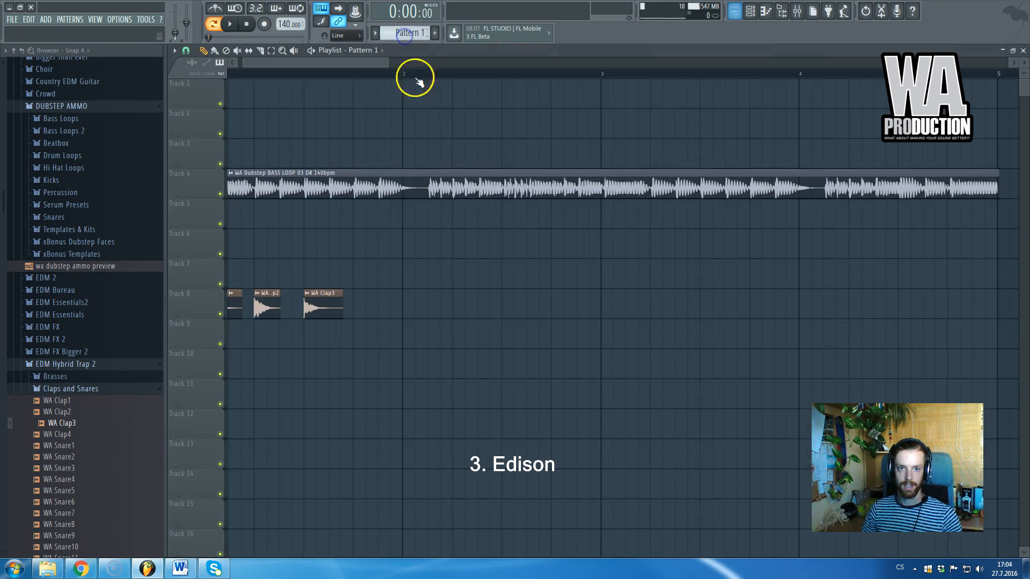
double_click(542, 55)
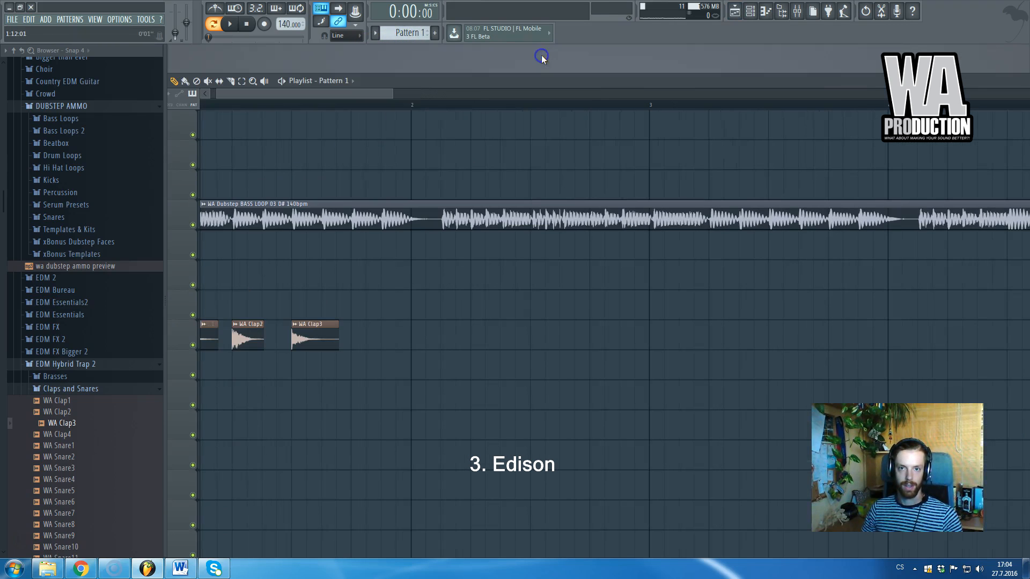
drag(456, 85, 652, 81)
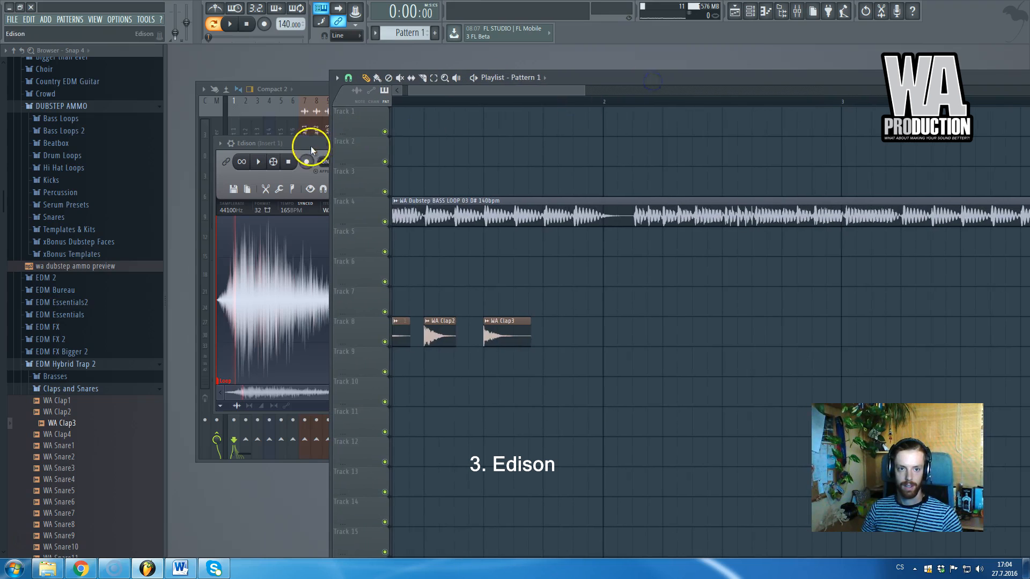
drag(311, 144, 291, 138)
drag(576, 181, 620, 285)
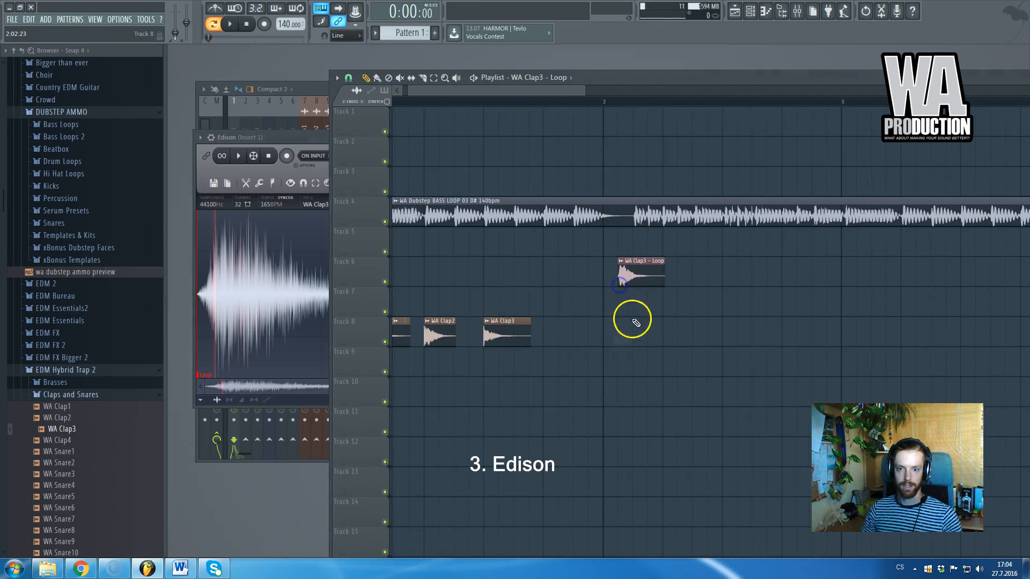
Move the WA Clap3 - Loop clip to the start of Track 6 and shift the bass loop and original claps away from the song start
double_click(657, 83)
drag(426, 246, 204, 254)
drag(380, 311, 160, 301)
drag(244, 301, 455, 303)
drag(241, 181, 328, 181)
scroll(227, 267, up, 3)
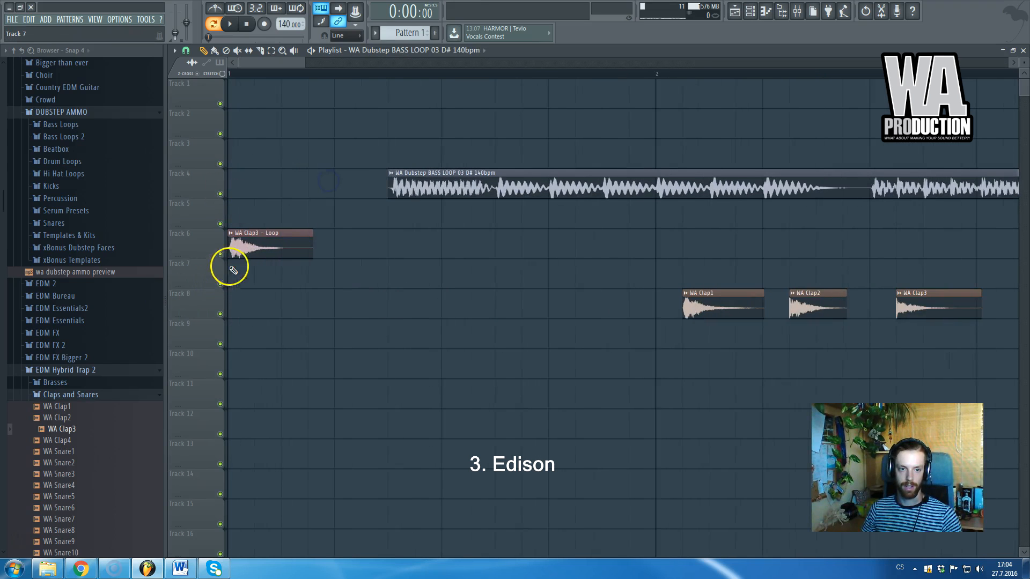
View the channel settings of the WA Clap3 - Loop clip, close them and return to Edison
double_click(239, 246)
click(243, 324)
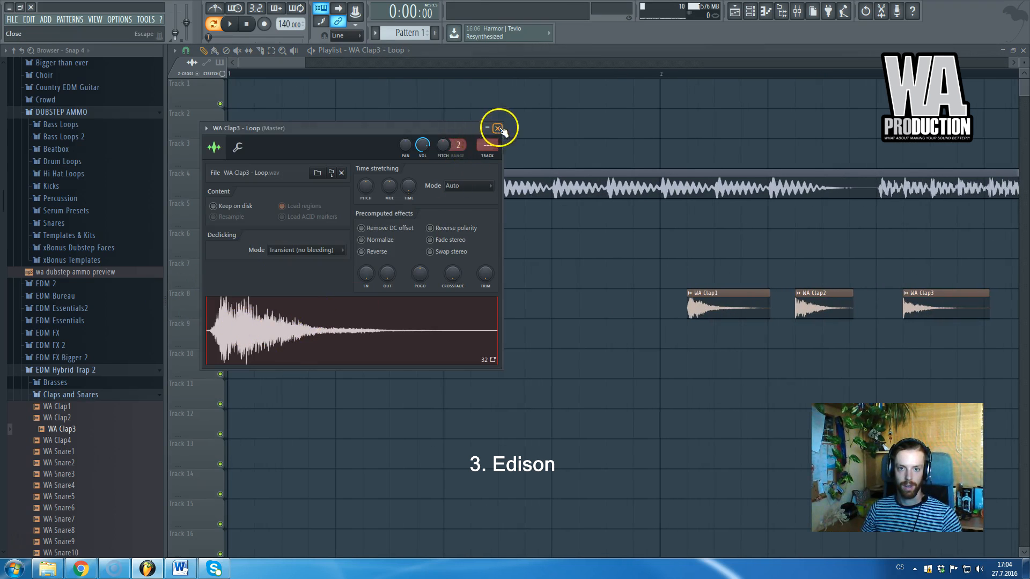
click(499, 128)
double_click(490, 52)
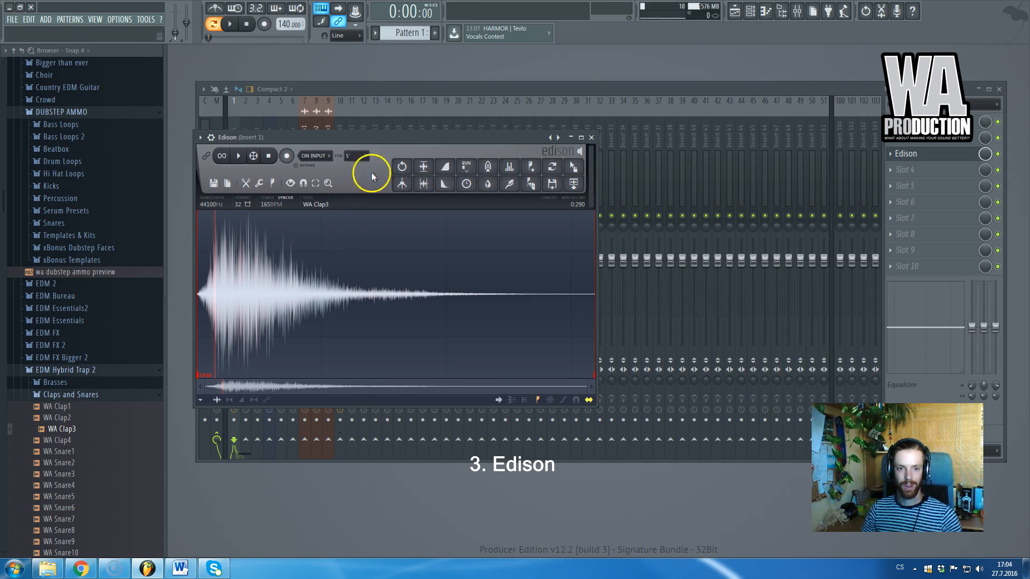
Clear the clap from Edison and load WA Brass2 G from the Brasses folder of EDM Hybrid Trap 2
key(ctrl+a)
key(Delete)
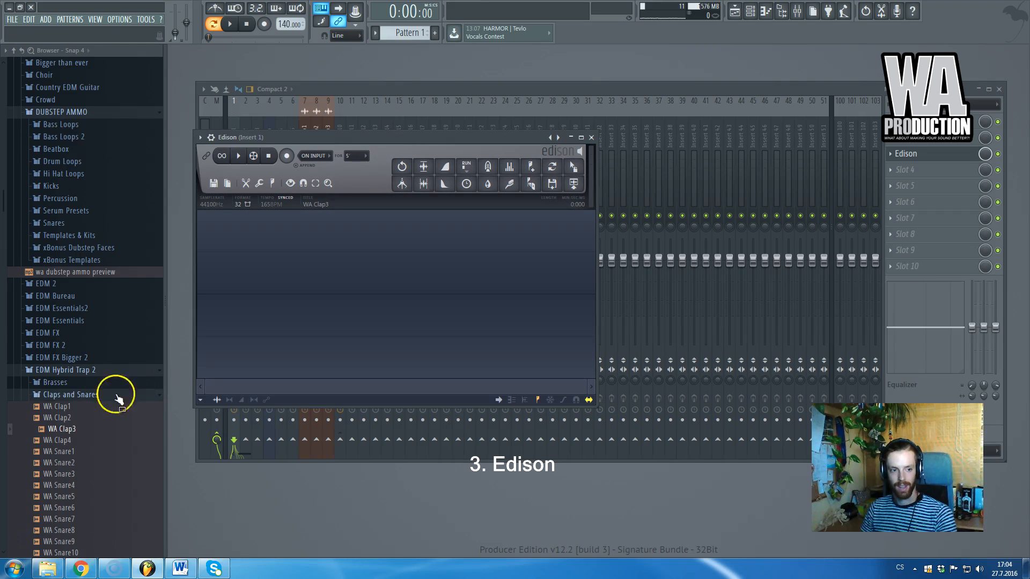
click(86, 396)
scroll(85, 394, down, 6)
click(67, 315)
click(83, 337)
drag(83, 338, 349, 382)
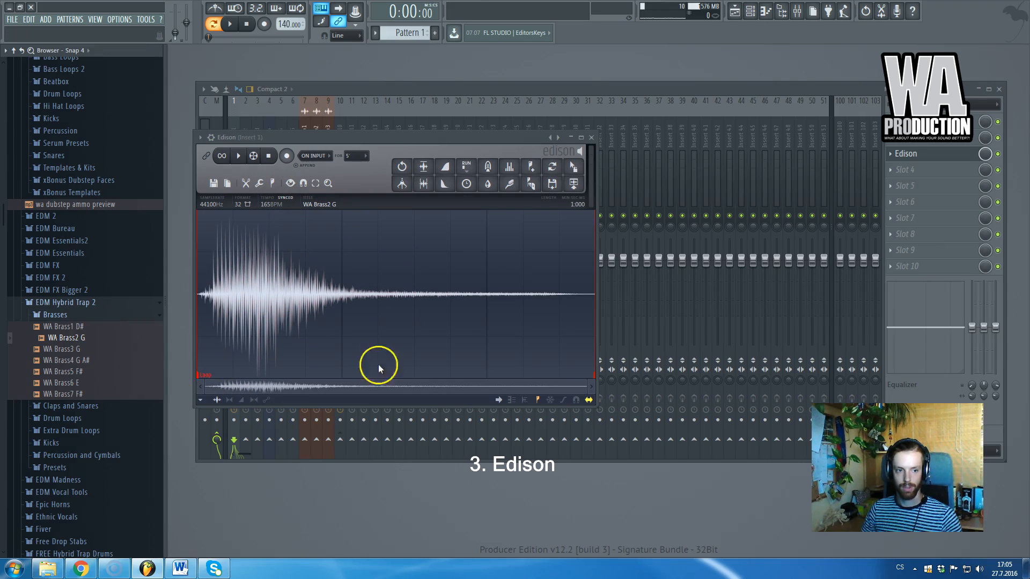
Detect the pitch regions of the WA Brass2 G sample and inspect the marker at its start
click(273, 183)
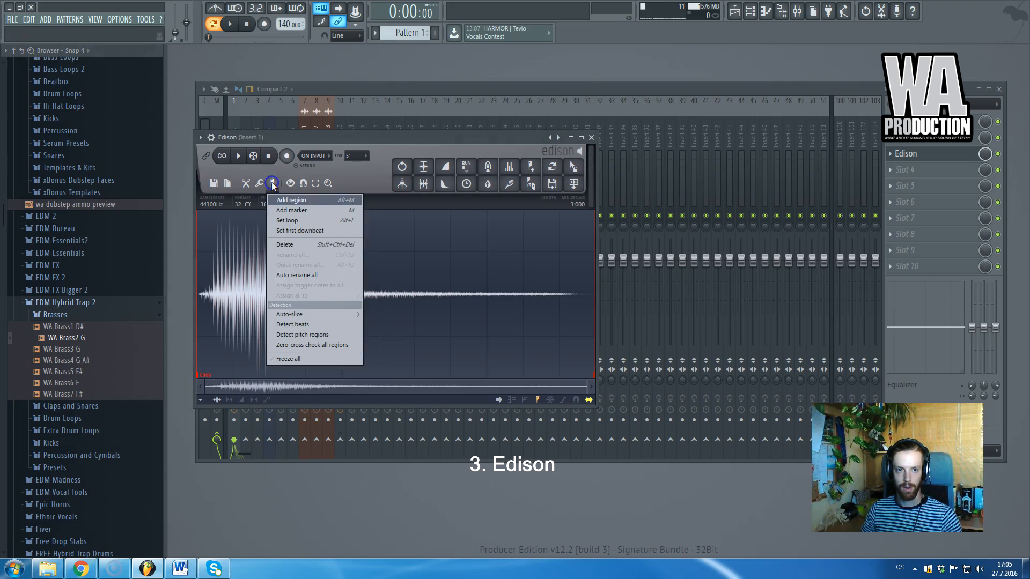
click(302, 335)
scroll(208, 239, up, 5)
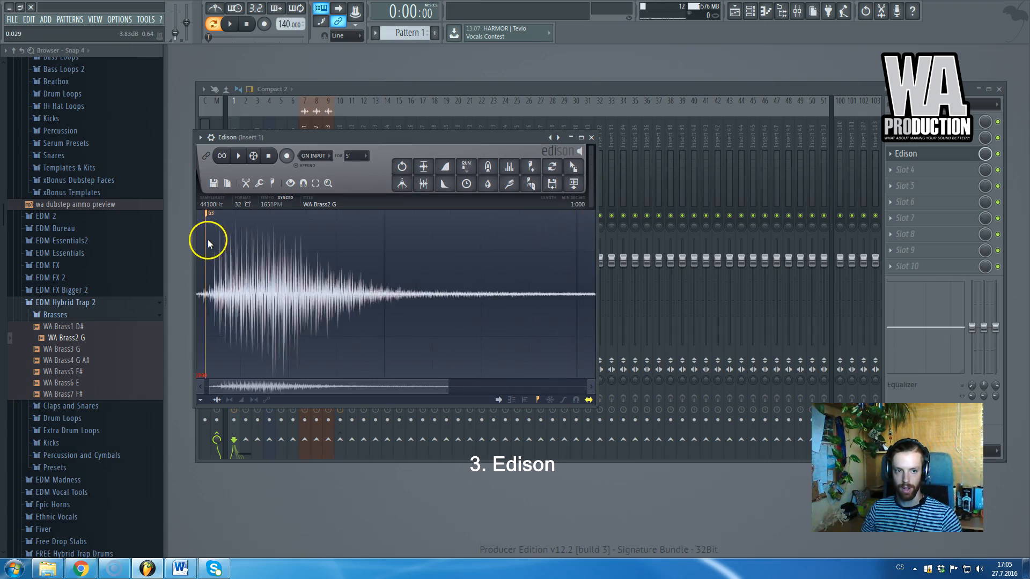
drag(269, 391, 236, 391)
scroll(257, 239, down, 5)
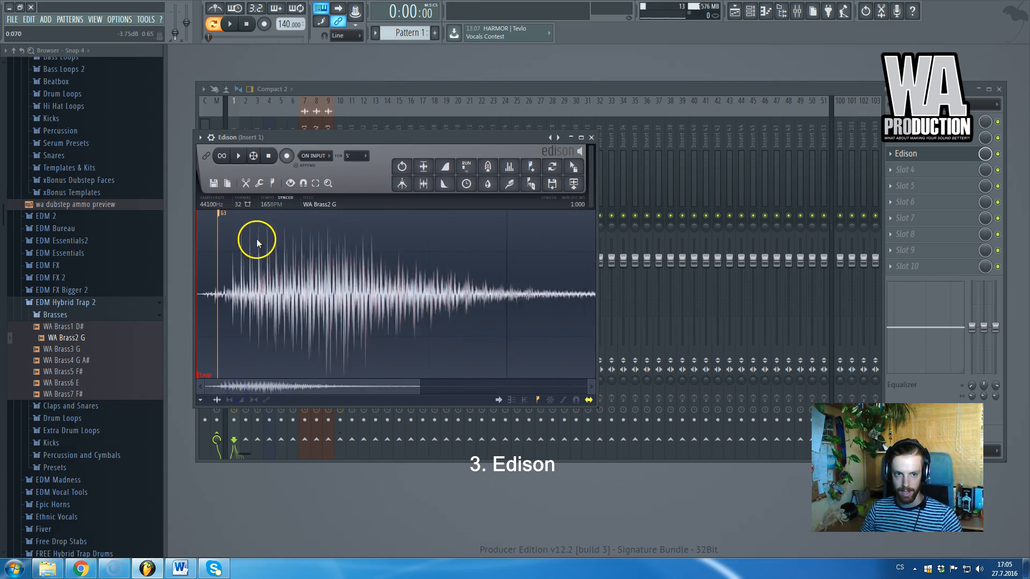
Clear the brass sample from Edison, load Drum Loop5 165 BPM Complete, and collapse the Drum Loops folder
click(404, 270)
key(Delete)
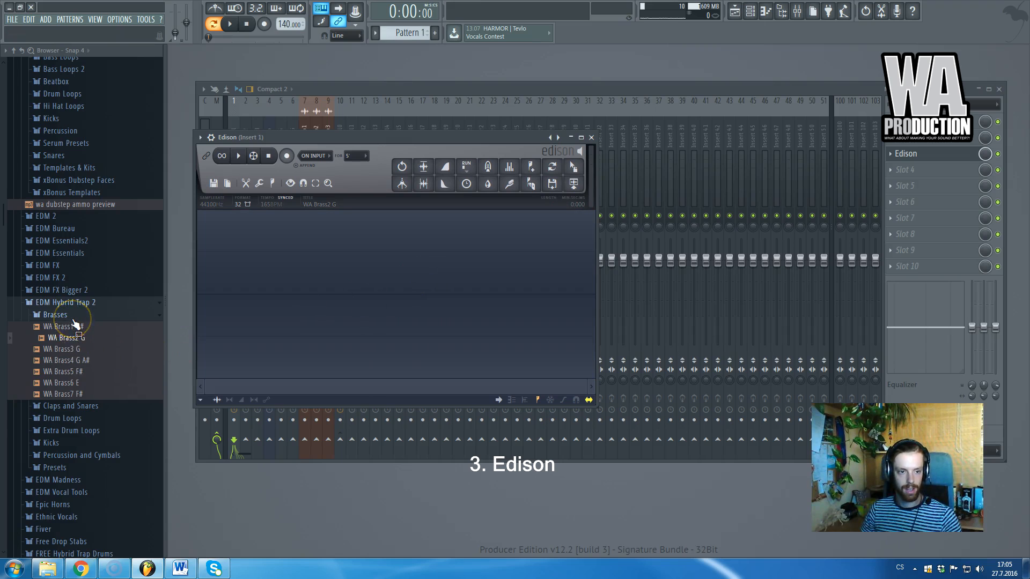
click(86, 418)
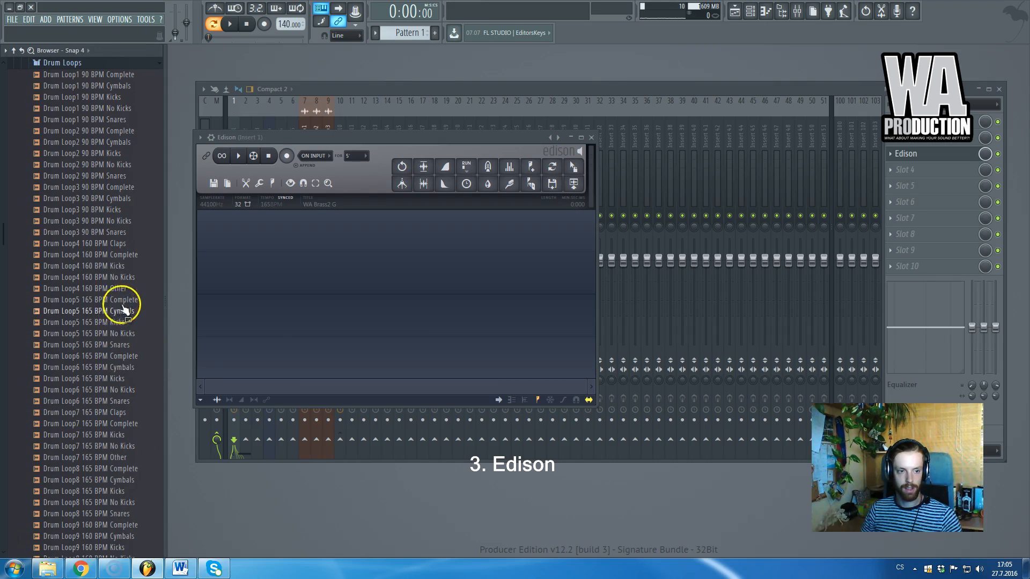
drag(123, 300, 302, 390)
scroll(104, 195, up, 3)
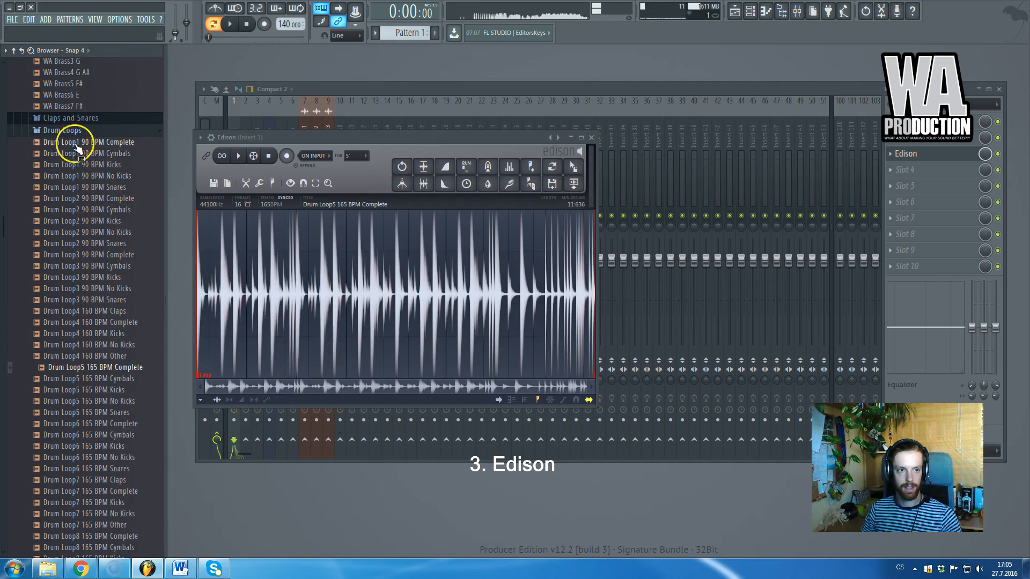
click(70, 132)
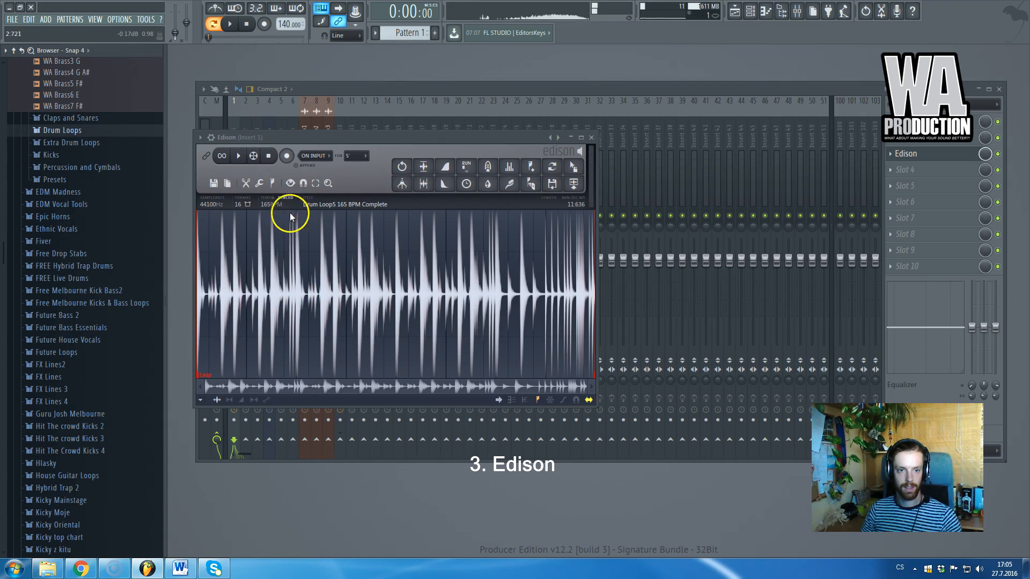
Close the mixer and Edison, and show only the Unsorted channels in the Channel rack
click(258, 182)
click(259, 183)
click(448, 89)
key(F9)
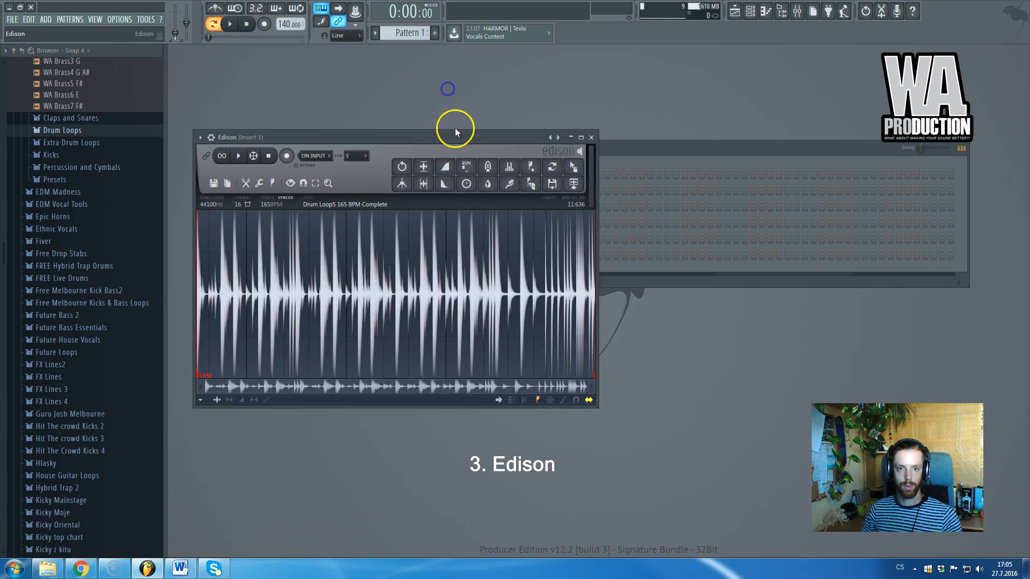
right_click(440, 139)
click(398, 149)
click(407, 190)
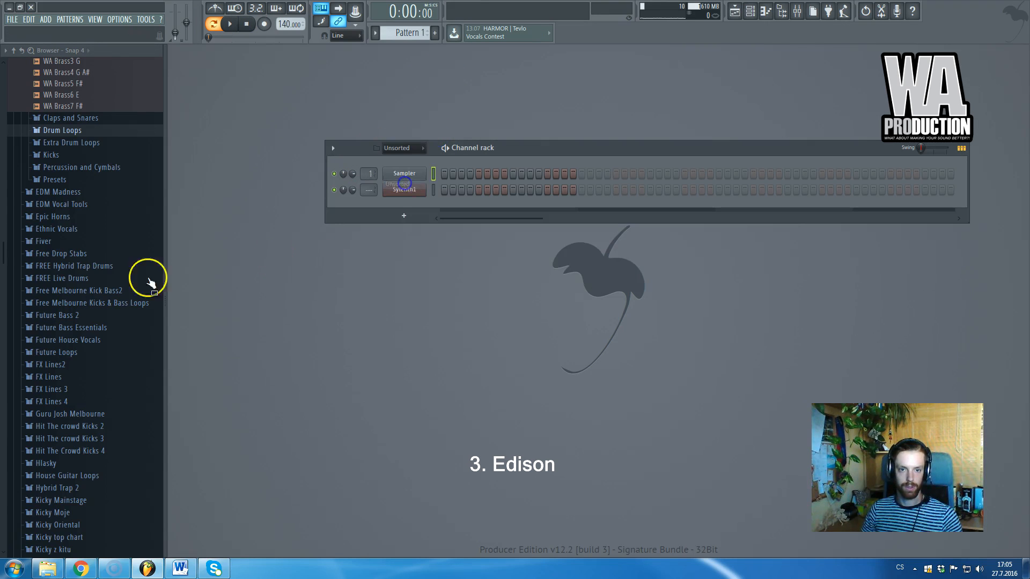
Open the Electro & Progressive 128 BPM folder inside the Melodies folder of EDM Essentials
scroll(99, 291, up, 3)
scroll(99, 295, up, 2)
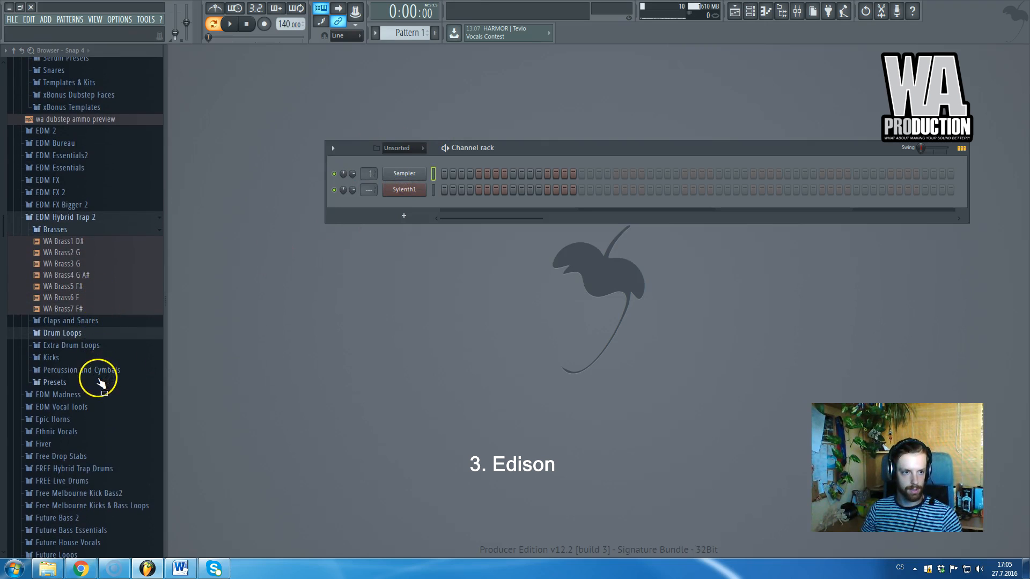
scroll(97, 378, up, 5)
scroll(98, 377, up, 5)
scroll(102, 382, down, 3)
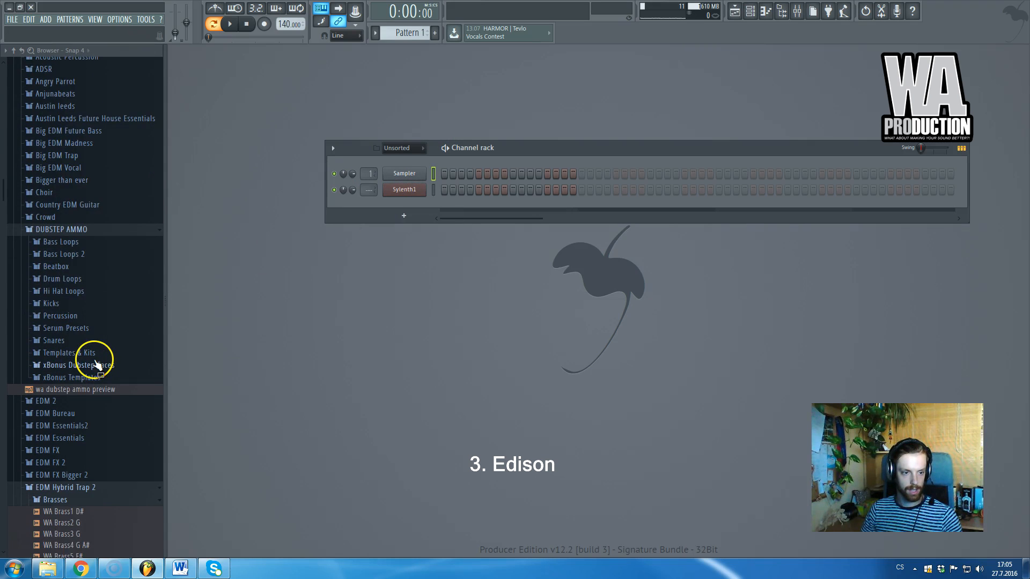
scroll(92, 361, down, 2)
click(101, 371)
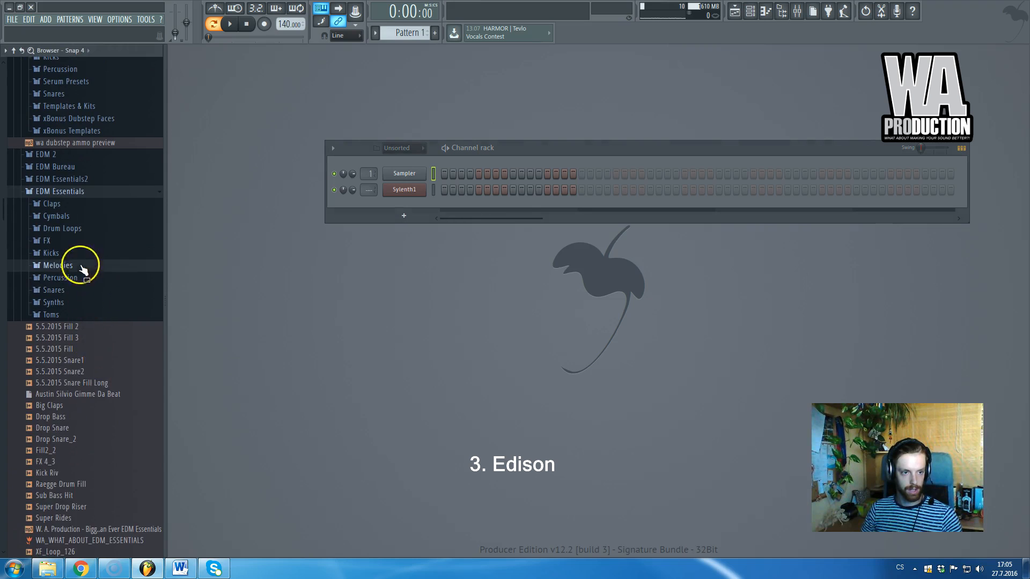
click(83, 266)
click(97, 292)
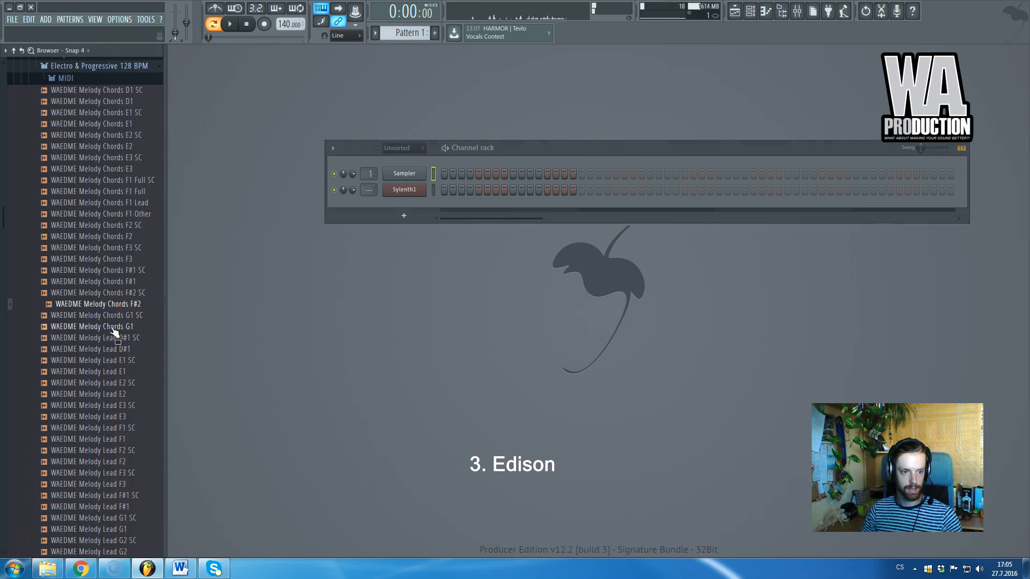
Audition the WAEDME Melody Lead E1 sample and load it into Edison on mixer insert 1
click(126, 361)
click(129, 371)
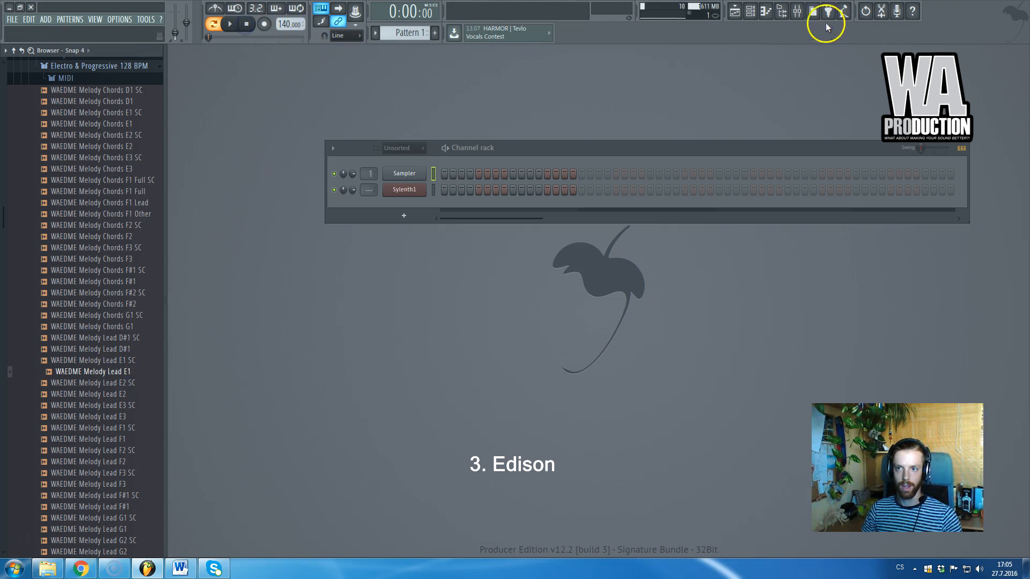
click(796, 12)
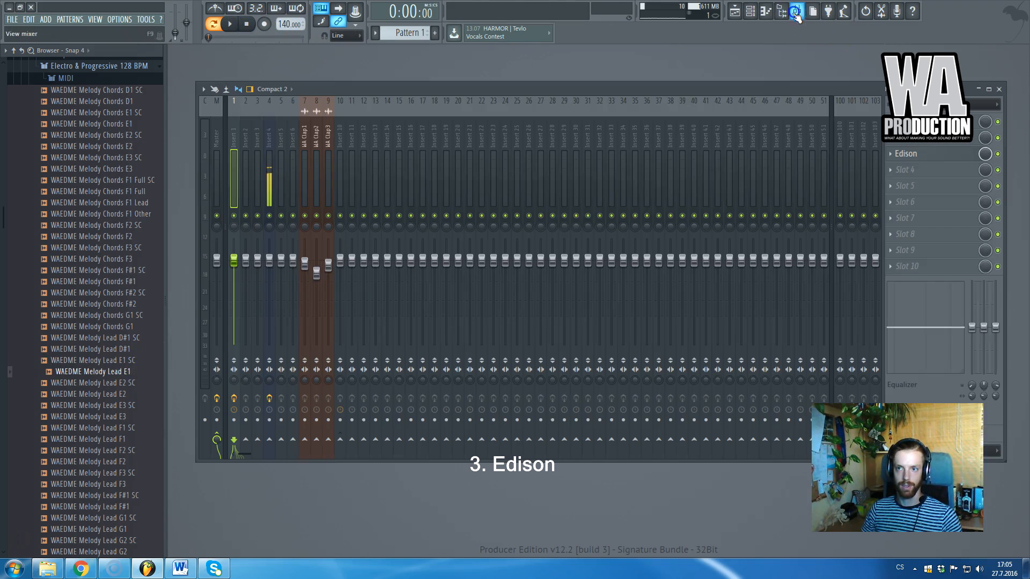
click(217, 135)
click(239, 134)
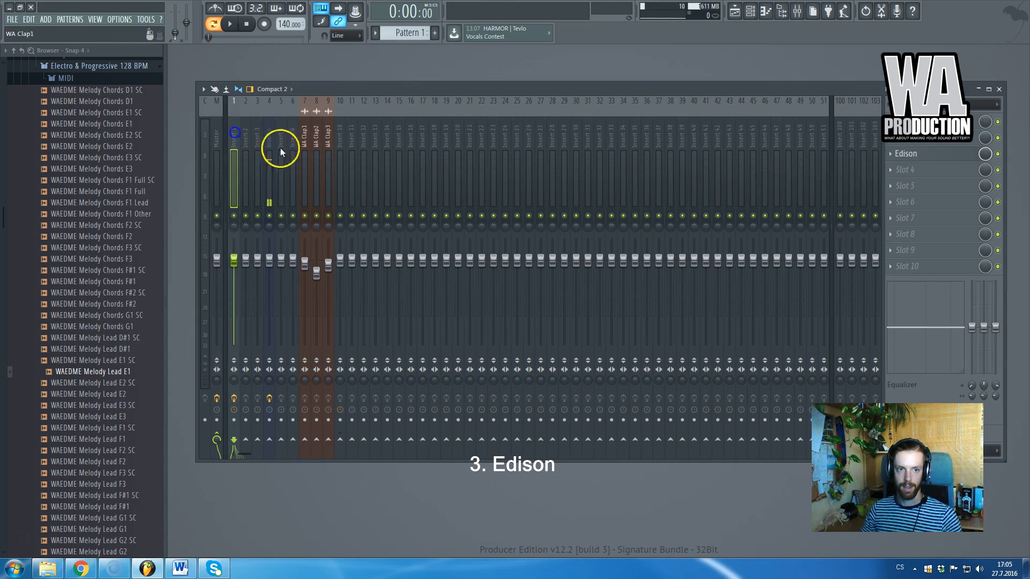
click(906, 153)
drag(122, 376, 308, 340)
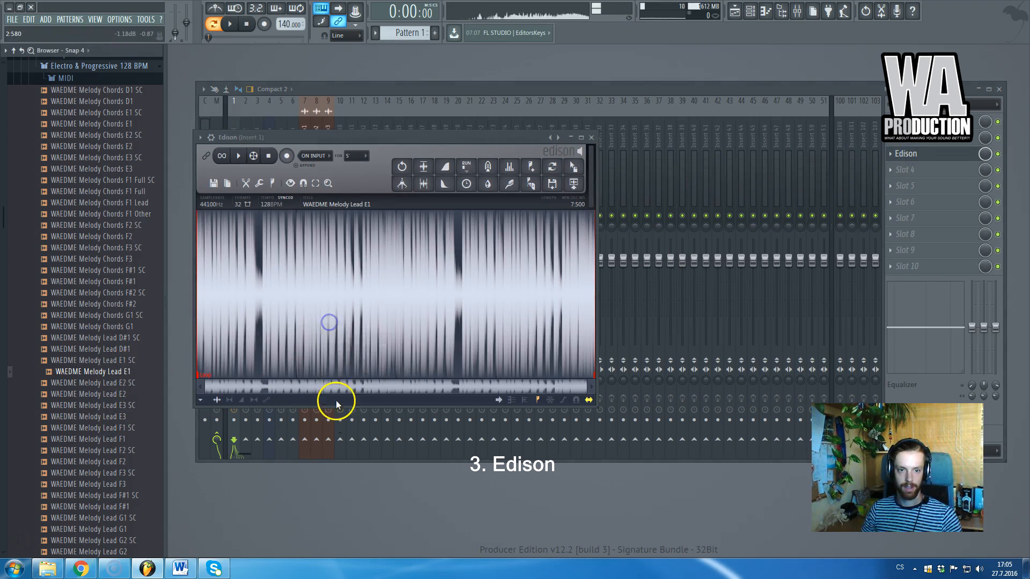
Close the mixer, move Edison below the Channel rack, and enlarge its window
click(520, 92)
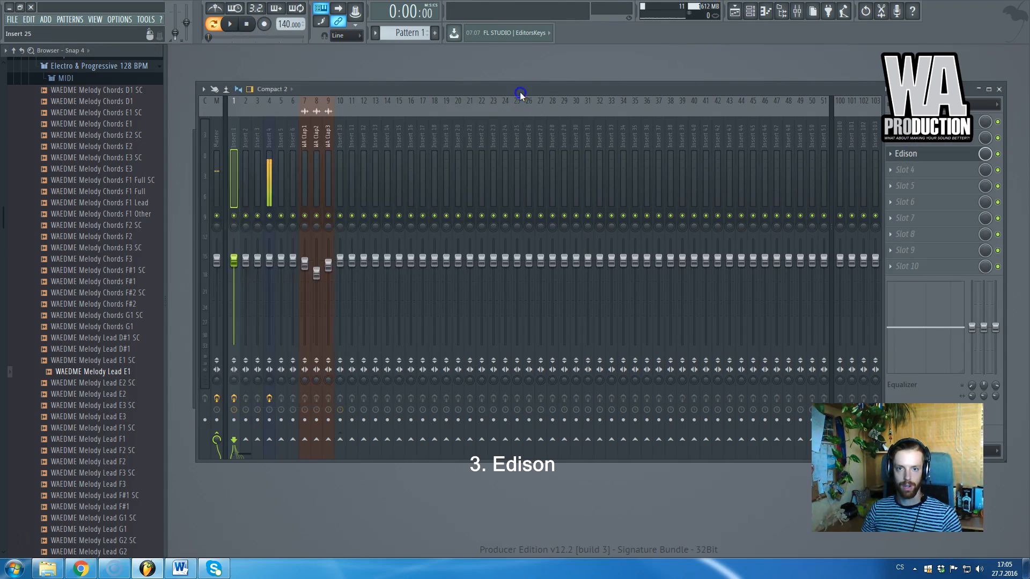
key(Escape)
drag(458, 131, 460, 210)
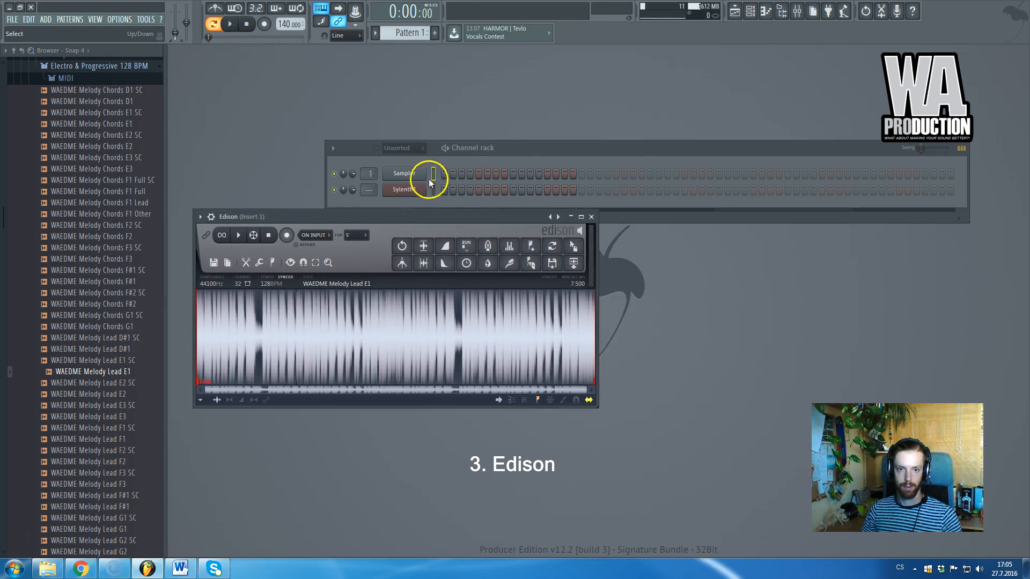
drag(403, 217, 409, 238)
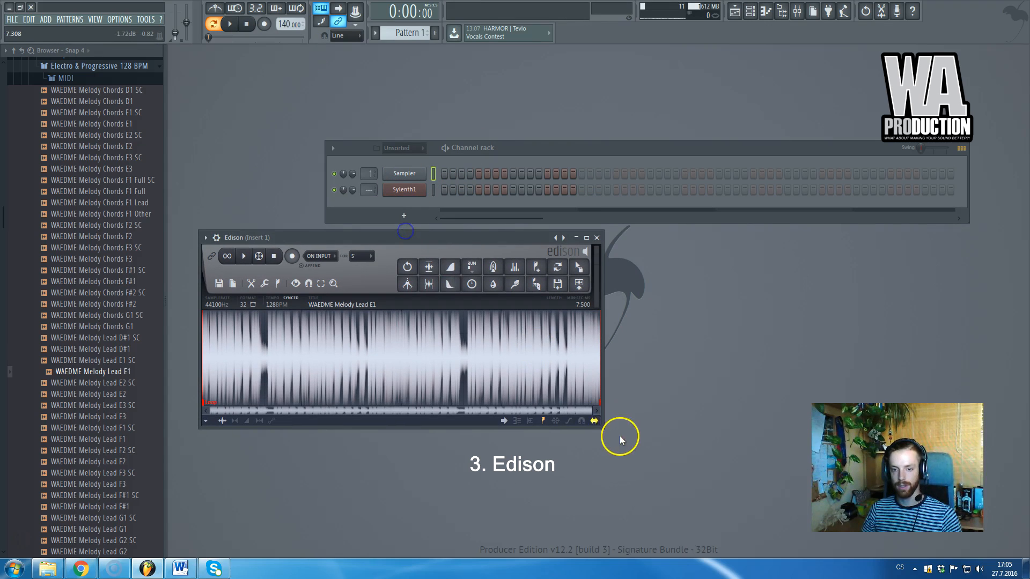
drag(602, 425, 646, 461)
Convert the Melody Lead E1 audio in Edison to a score and dump it to the piano roll
click(277, 283)
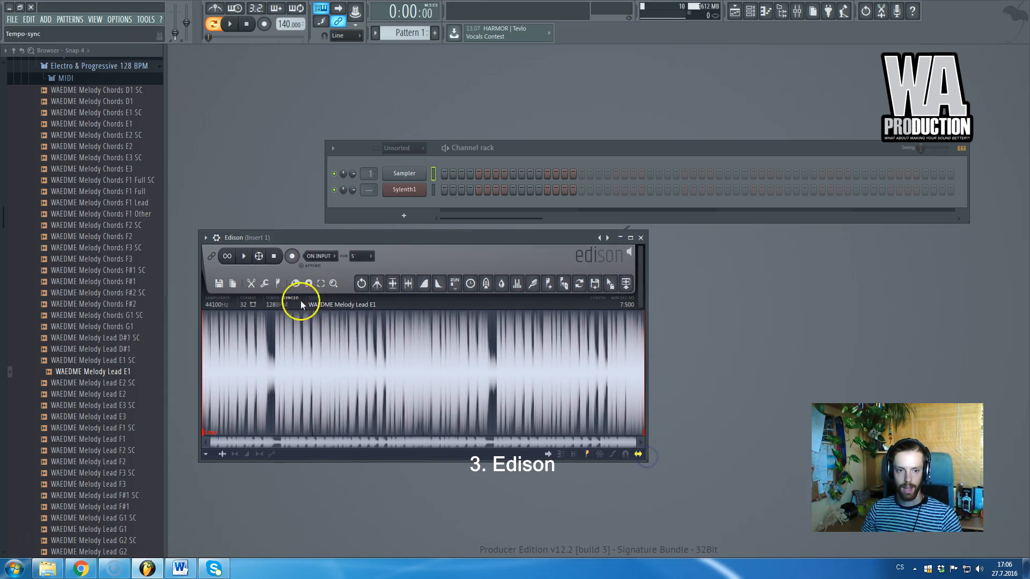
mouse_move(265, 282)
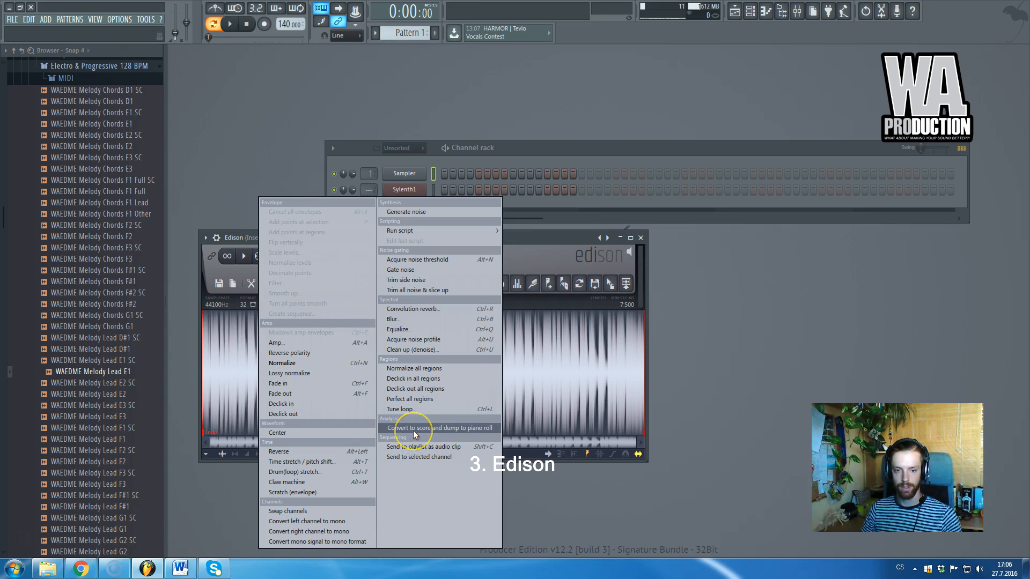
click(460, 429)
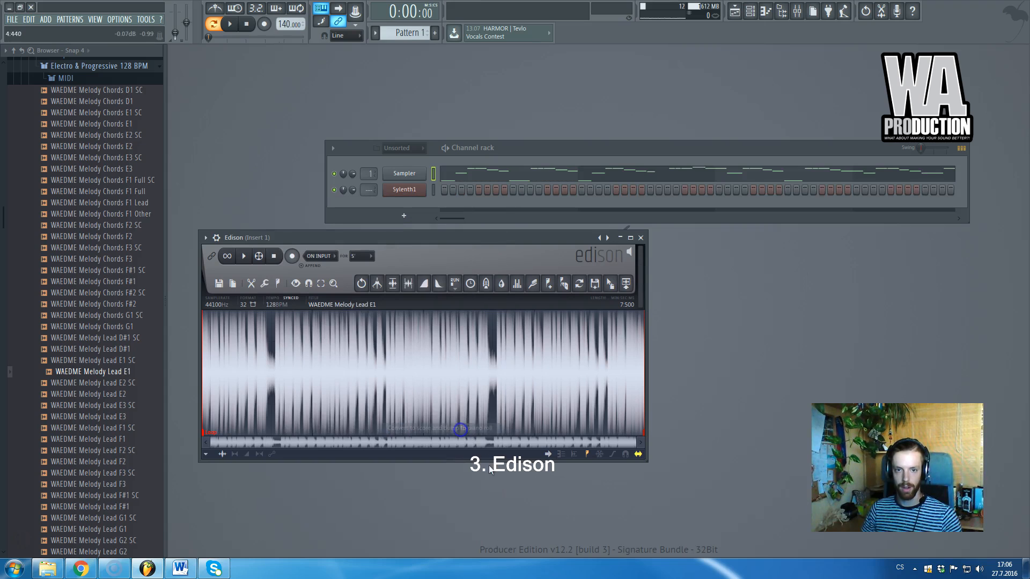
Examine the converted melody notes in the Sampler channel's piano roll, both close up and as a whole
click(603, 172)
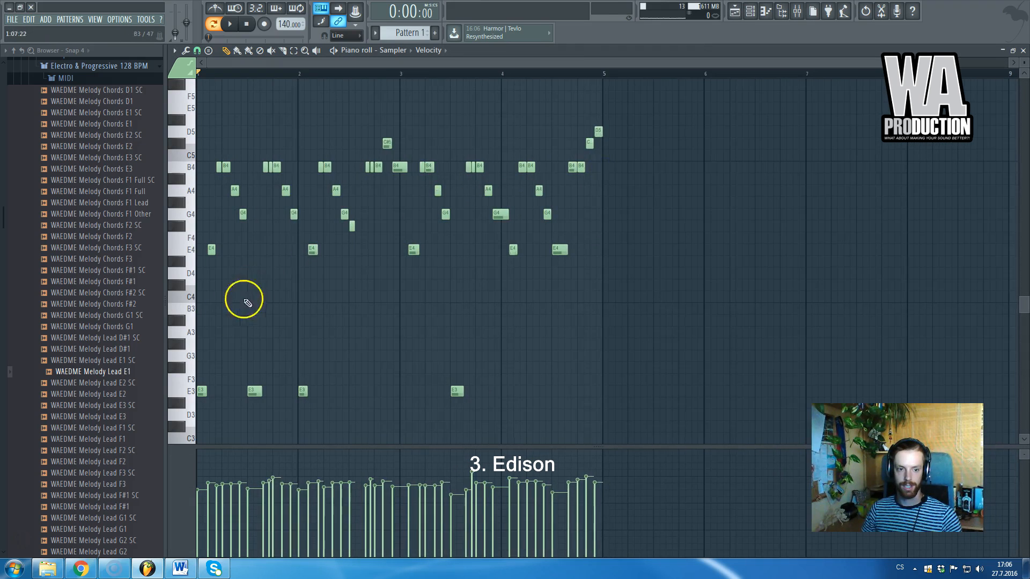
key(ctrl+a)
scroll(185, 388, up, 5)
click(301, 328)
right_click(304, 330)
scroll(317, 369, down, 5)
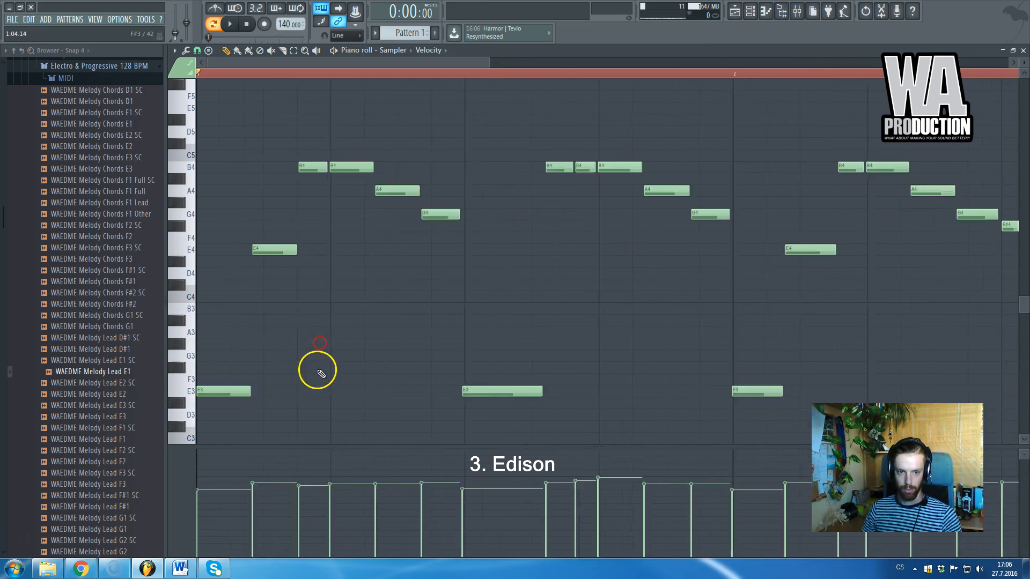
key(Escape)
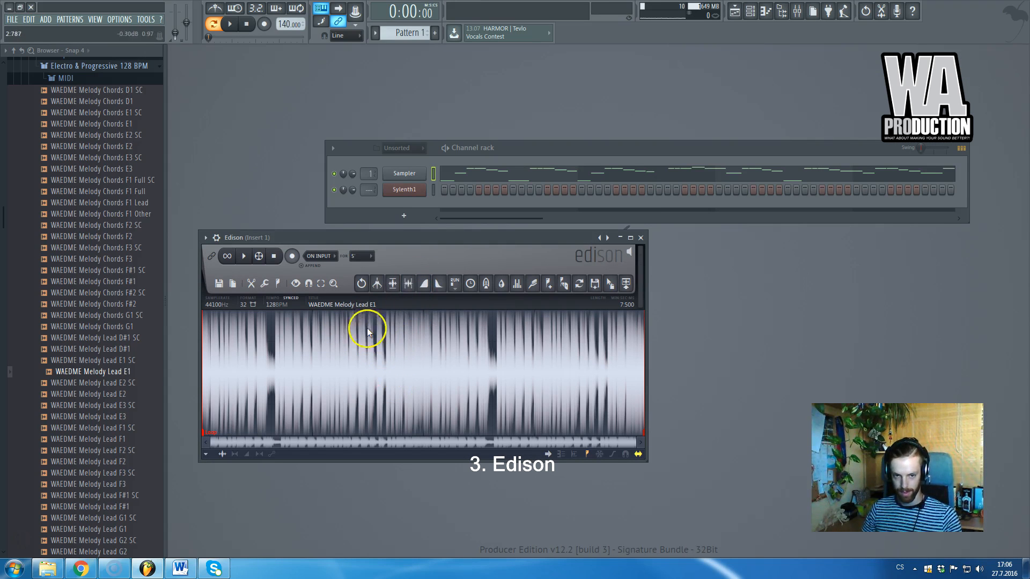
click(485, 172)
scroll(465, 231, down, 3)
click(437, 341)
right_click(445, 344)
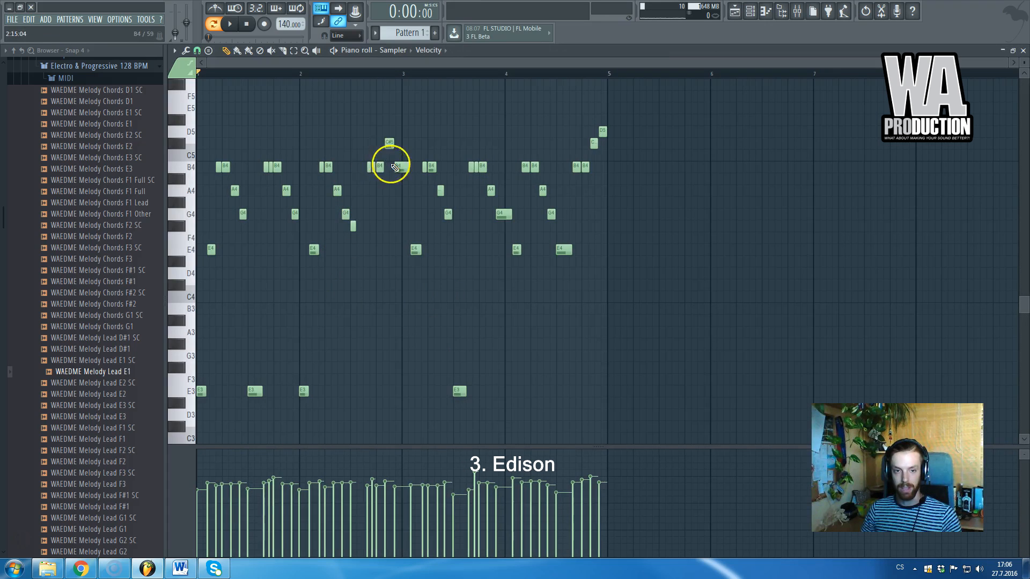
key(Escape)
click(264, 283)
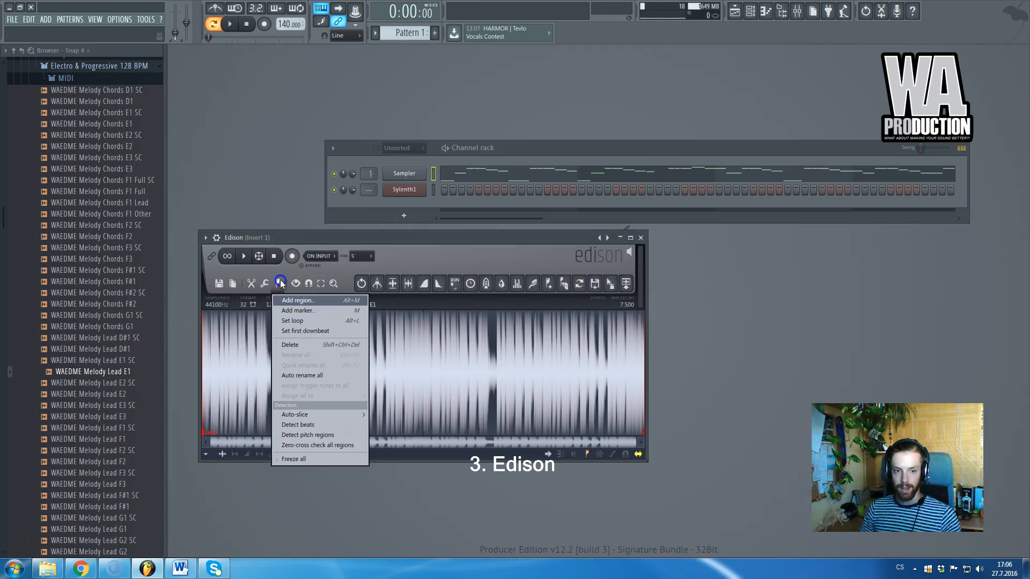
click(258, 284)
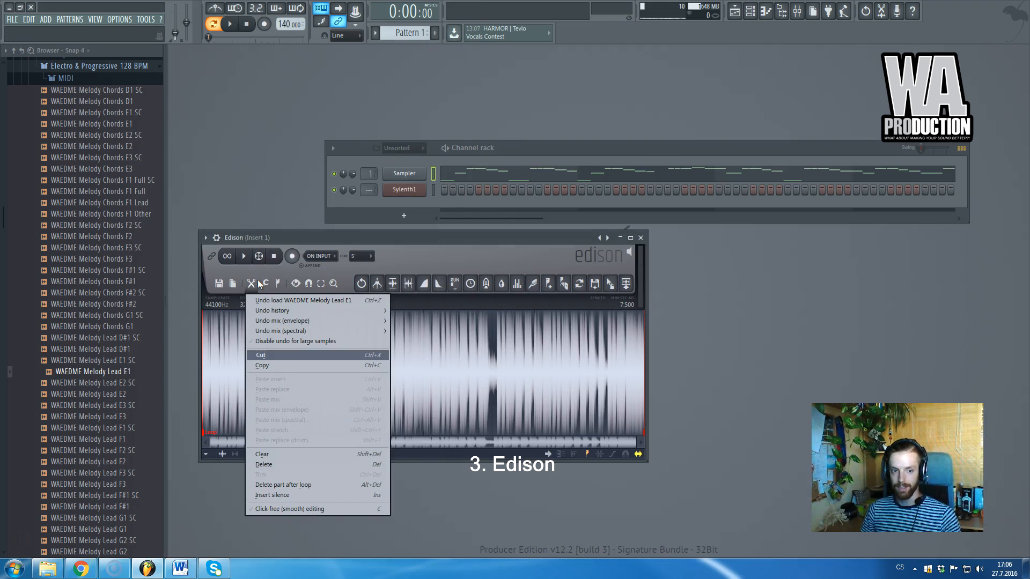
click(265, 283)
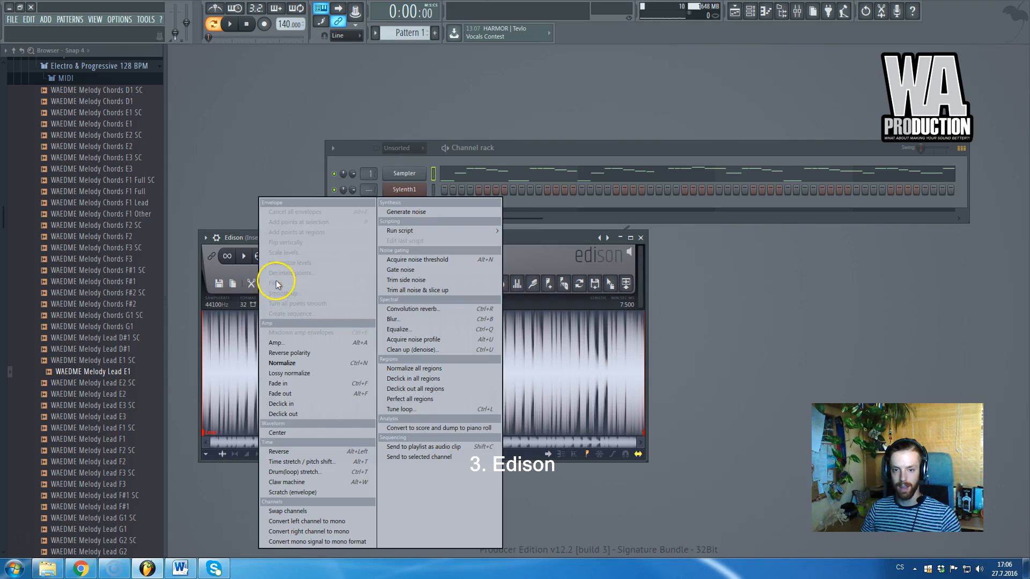
click(534, 284)
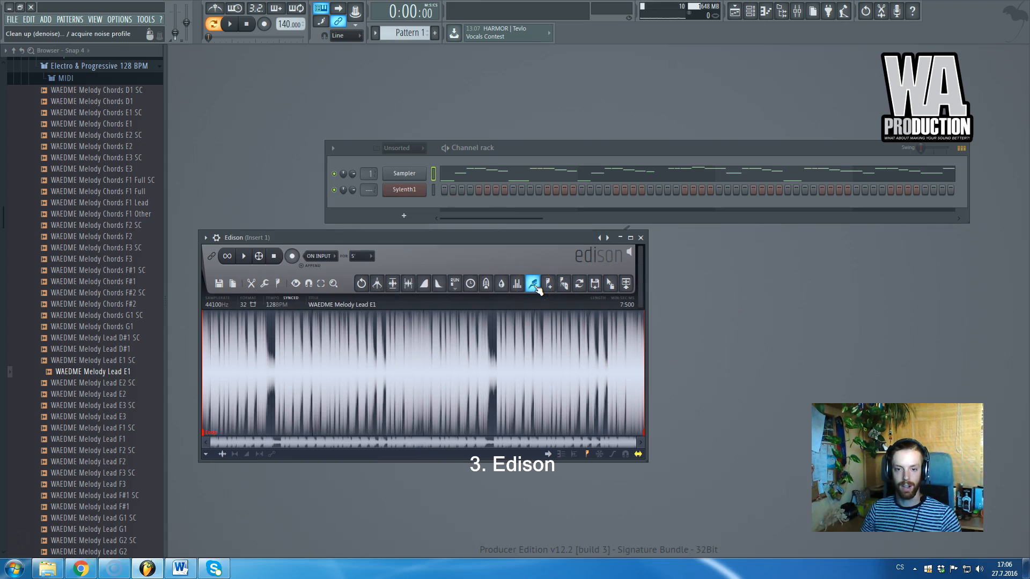
click(518, 285)
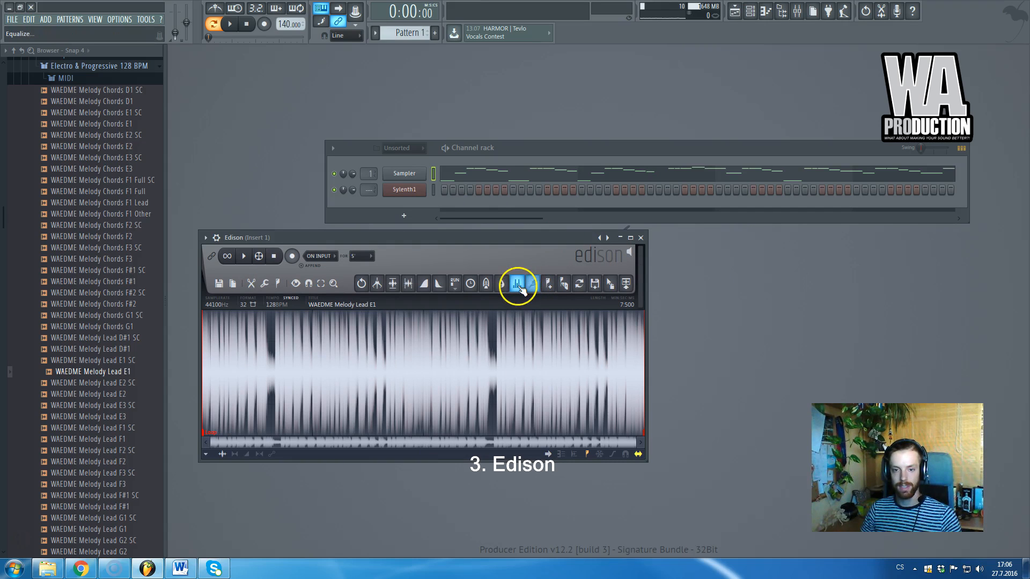
Close Edison, show the Playlist, and make the browser slightly narrower
click(640, 238)
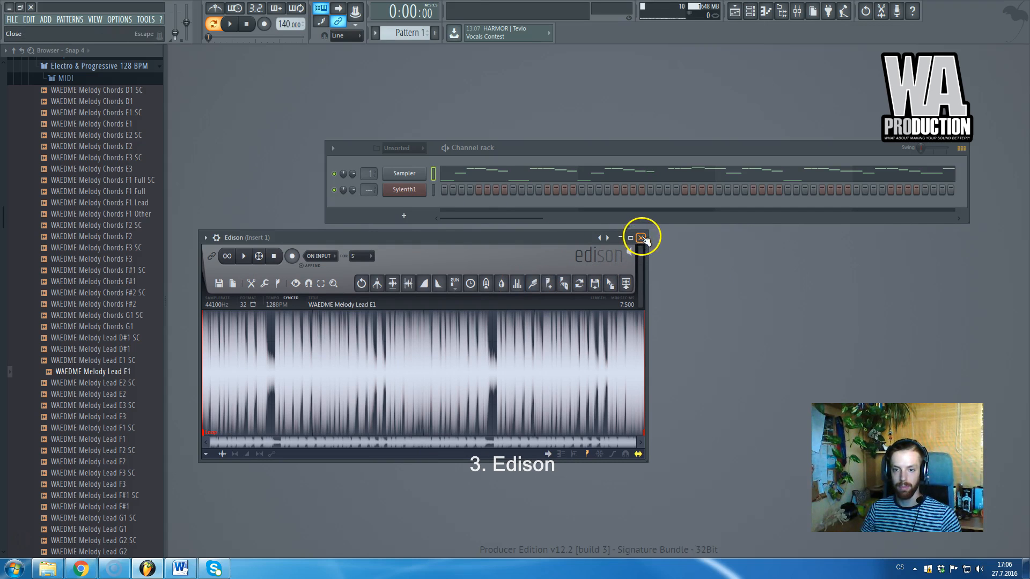
key(F5)
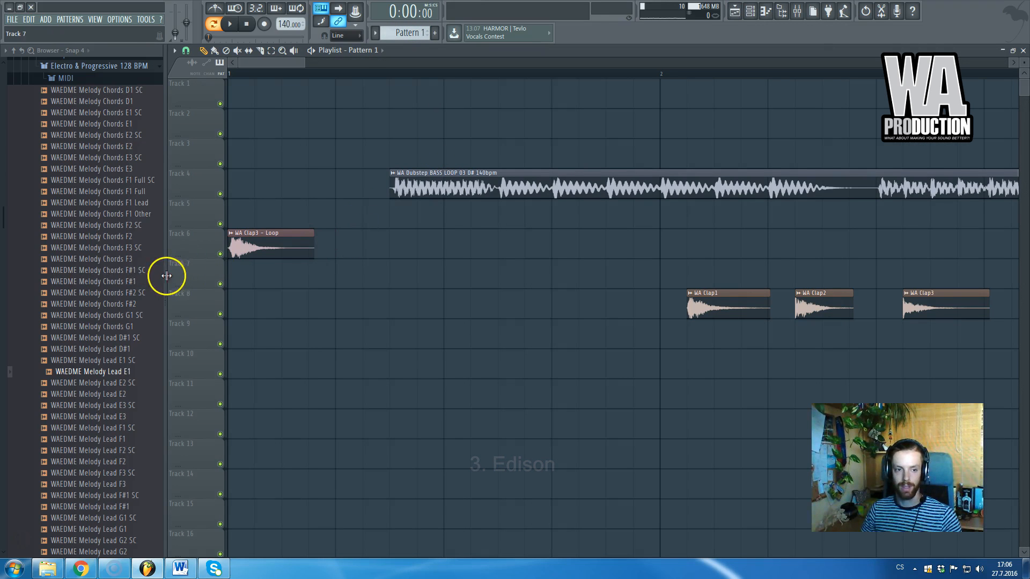
drag(164, 275, 158, 274)
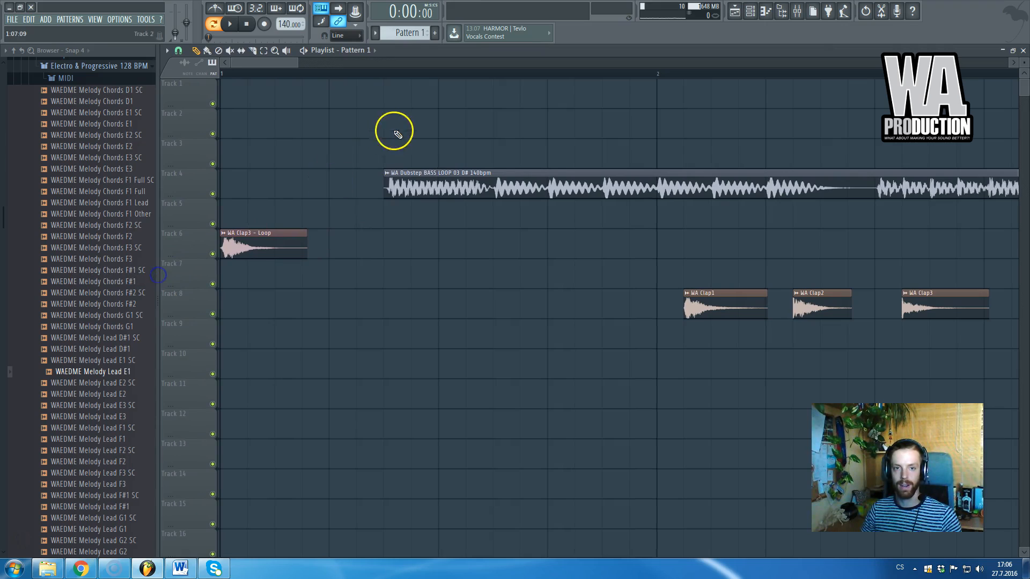
key(F5)
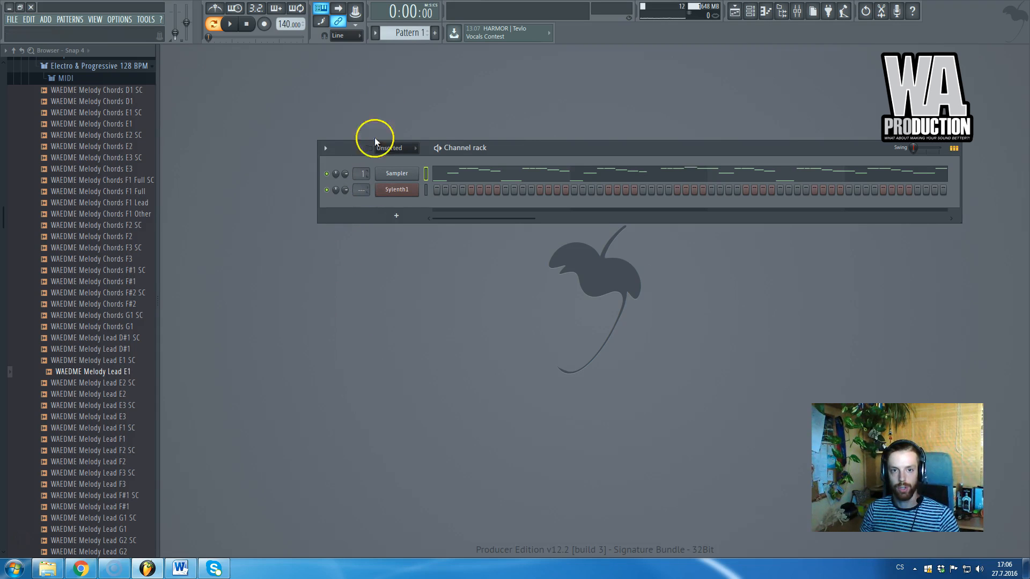
key(F5)
Move all Playlist clips about four bars later and clear the selection
scroll(471, 156, down, 5)
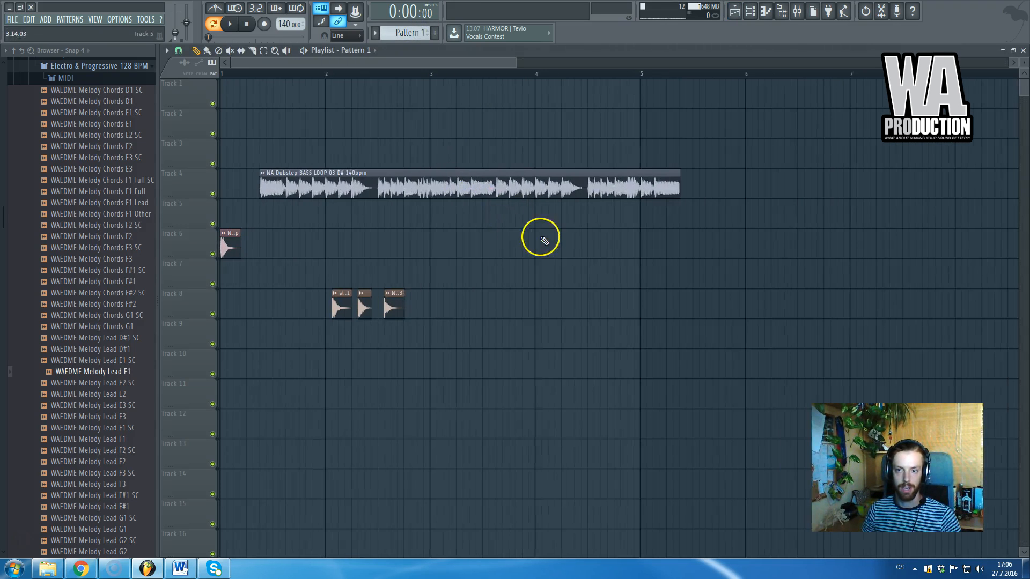
key(ctrl+a)
drag(333, 179, 760, 179)
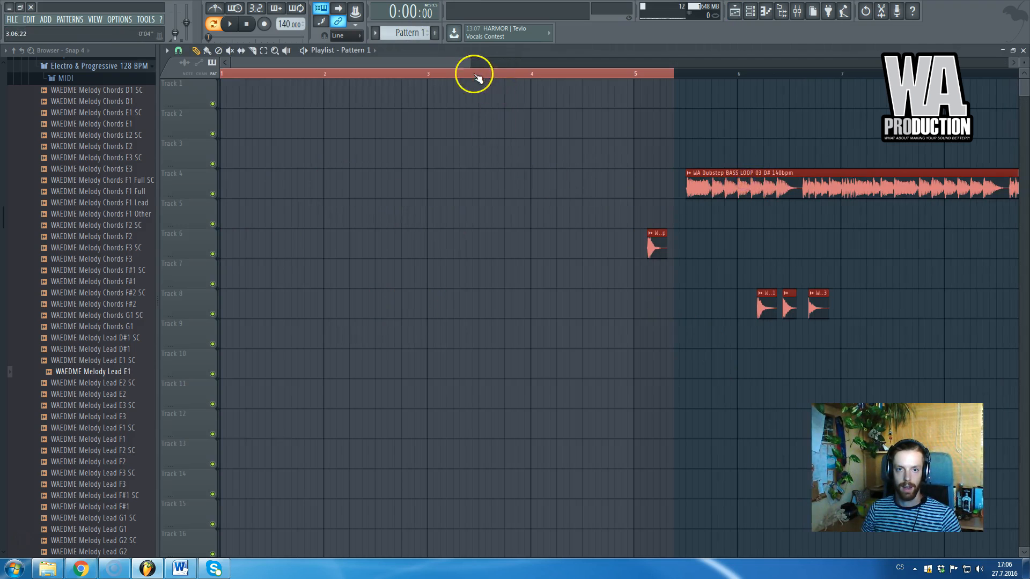
click(456, 71)
Open Sylenth1 and set Mod Env 1's attack to 0.92 and its first destination amount to 2.95
key(F5)
click(397, 189)
click(248, 398)
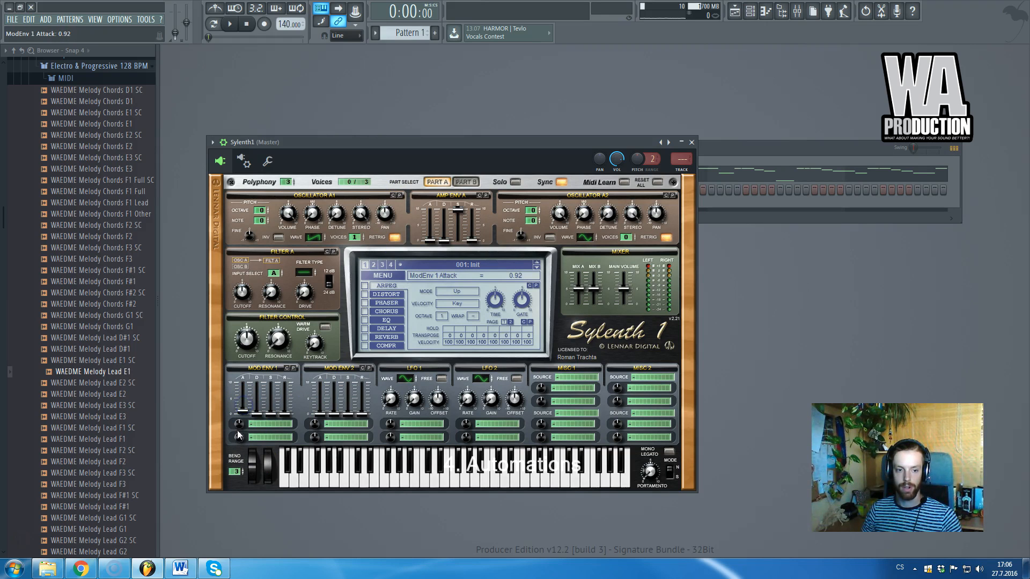
mouse_move(244, 408)
mouse_down()
mouse_move(244, 429)
mouse_move(246, 394)
mouse_up()
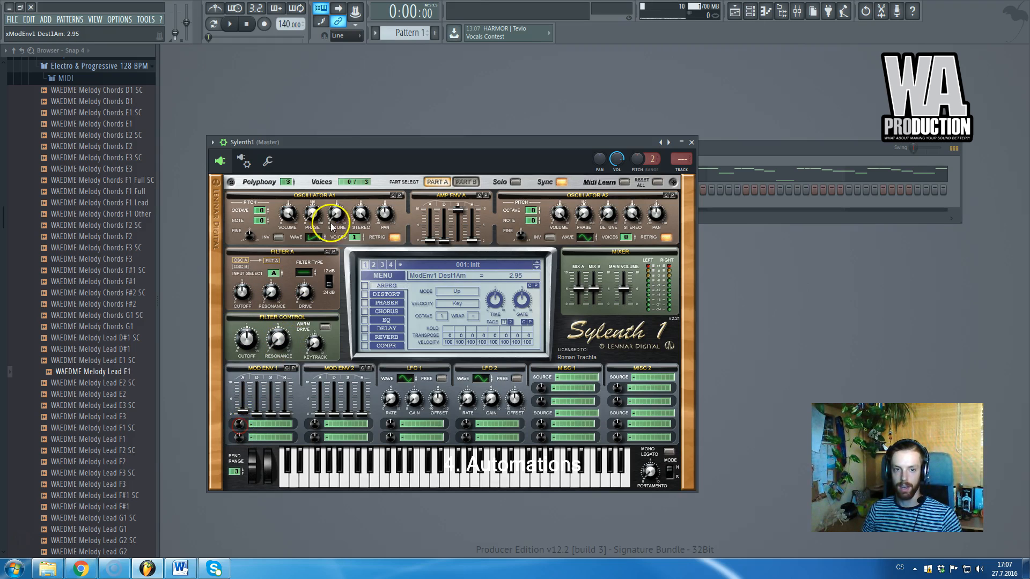
Check the Playlist for automation space and set Sylenth1's Mod Env 1 first destination amount to -0.19
key(F5)
scroll(407, 132, down, 4)
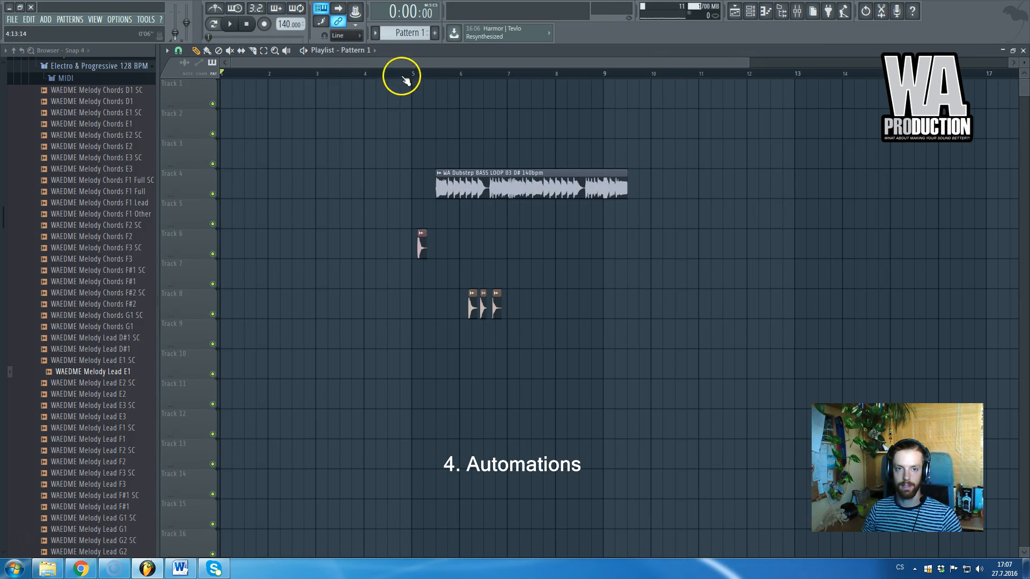
key(F5)
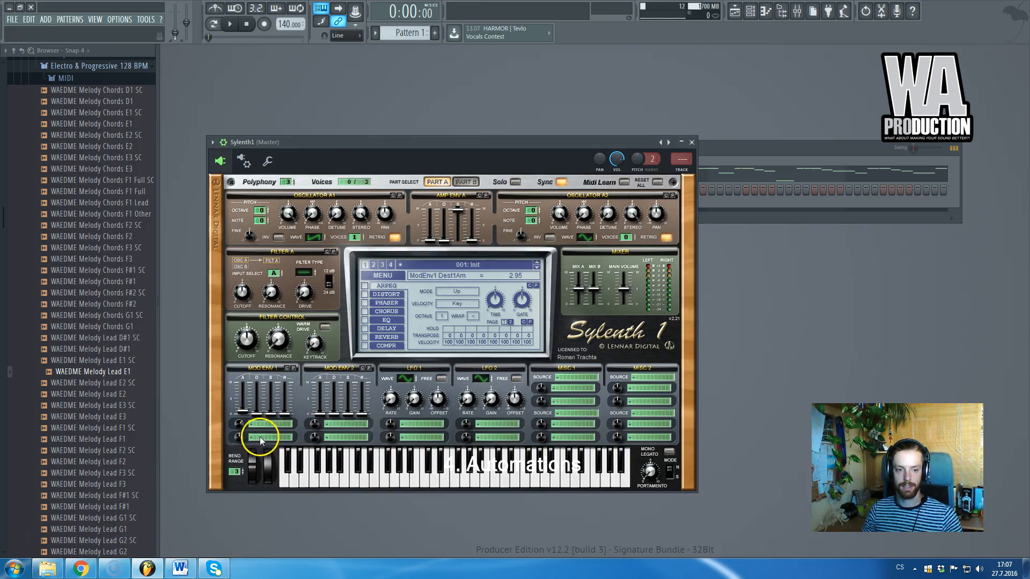
key(F5)
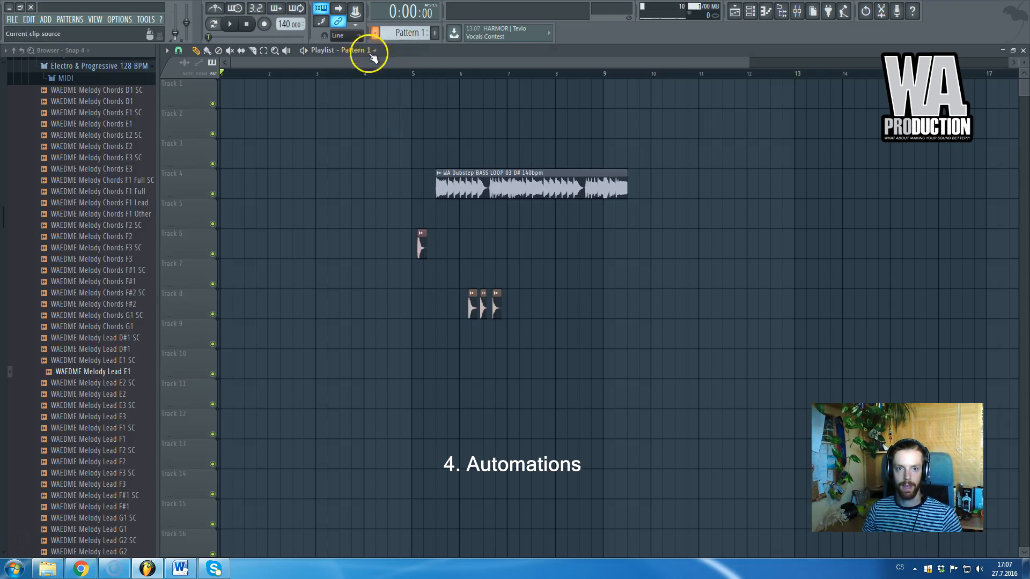
key(F5)
drag(246, 426, 241, 438)
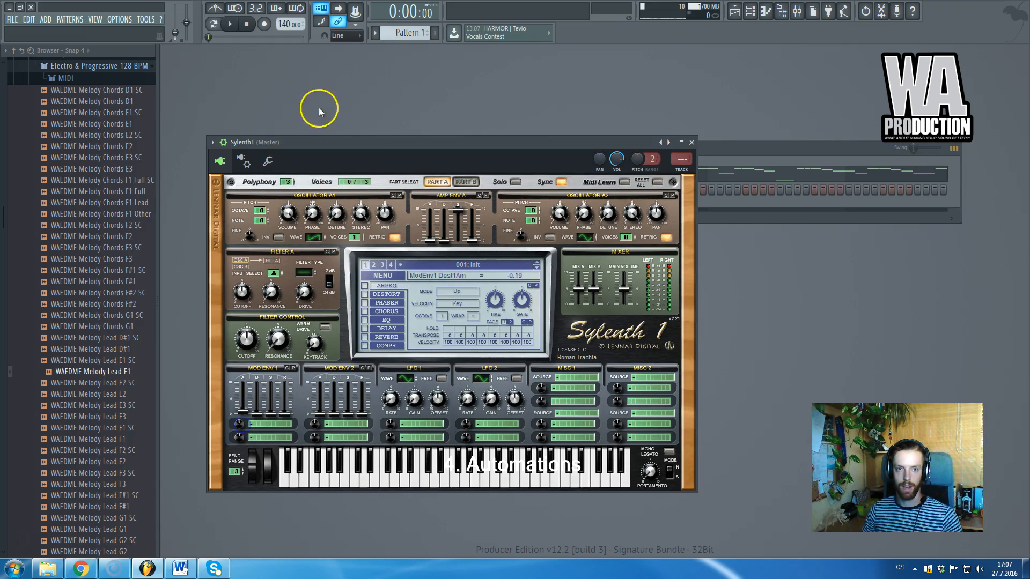
Add an automation clip for the last tweaked Sylenth1 parameter to the Playlist
key(F5)
click(46, 19)
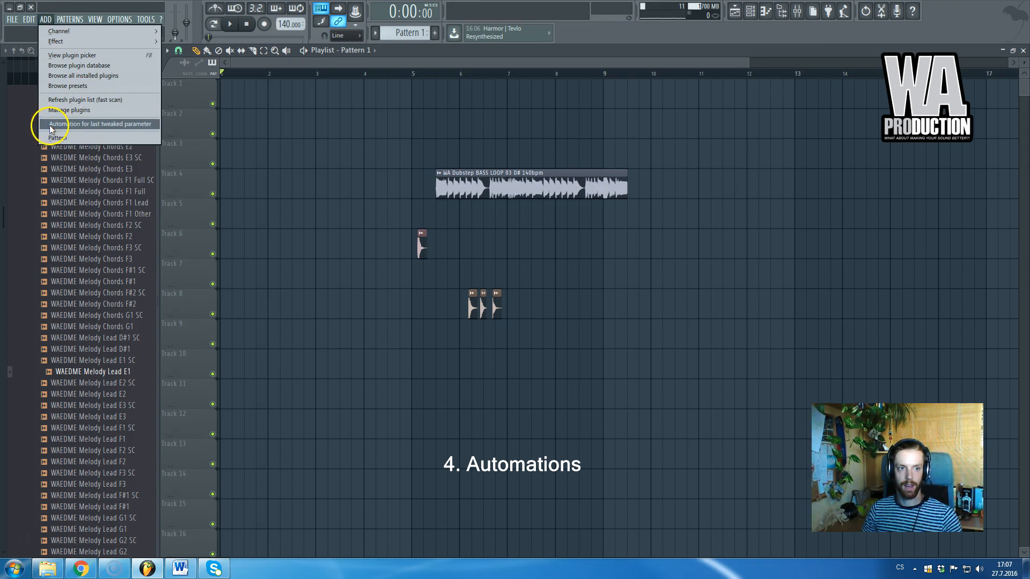
click(112, 124)
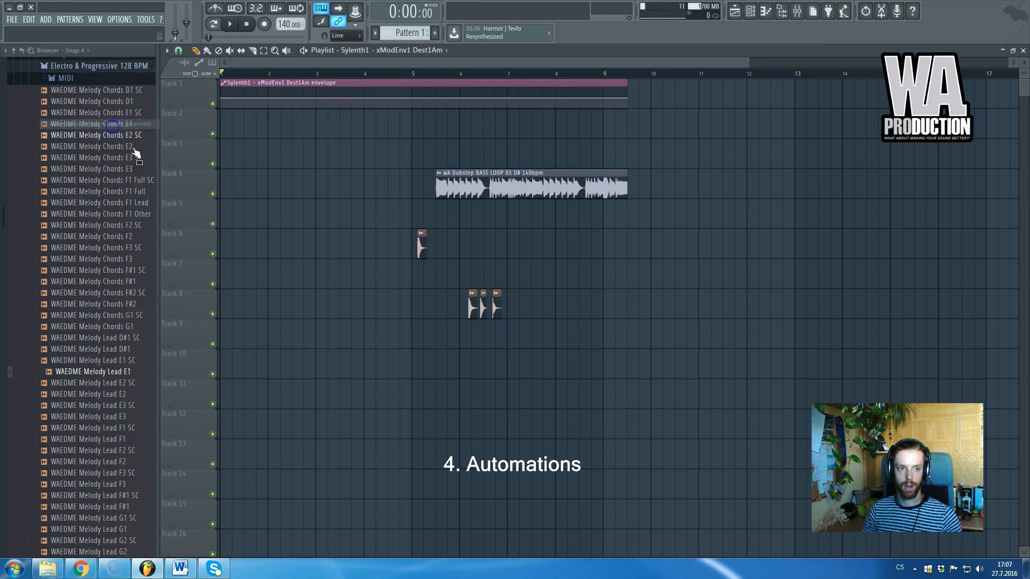
Copy the value of the automation envelope's starting point and add a raised control point at about bar 5
right_click(222, 99)
click(232, 268)
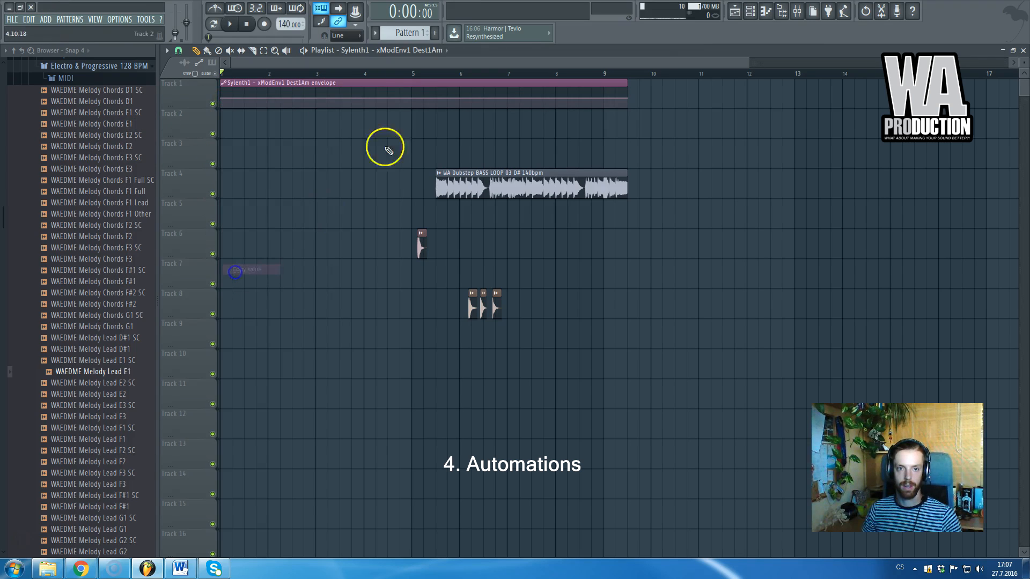
right_click(409, 89)
Review the automation options for the last tweaked parameter and lower the envelope's control point near bar 5 to the clip's bottom
click(145, 19)
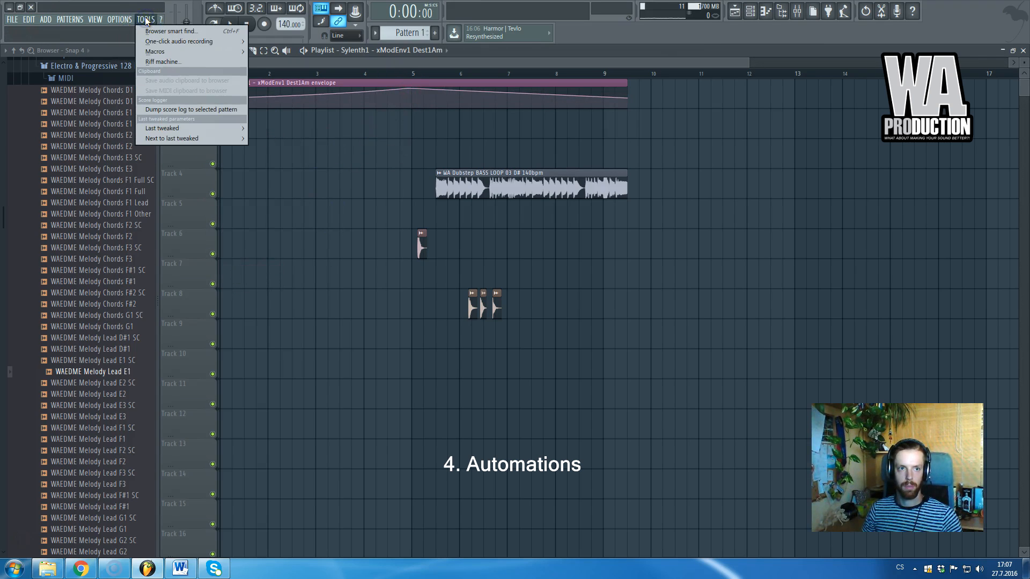
click(154, 51)
click(162, 129)
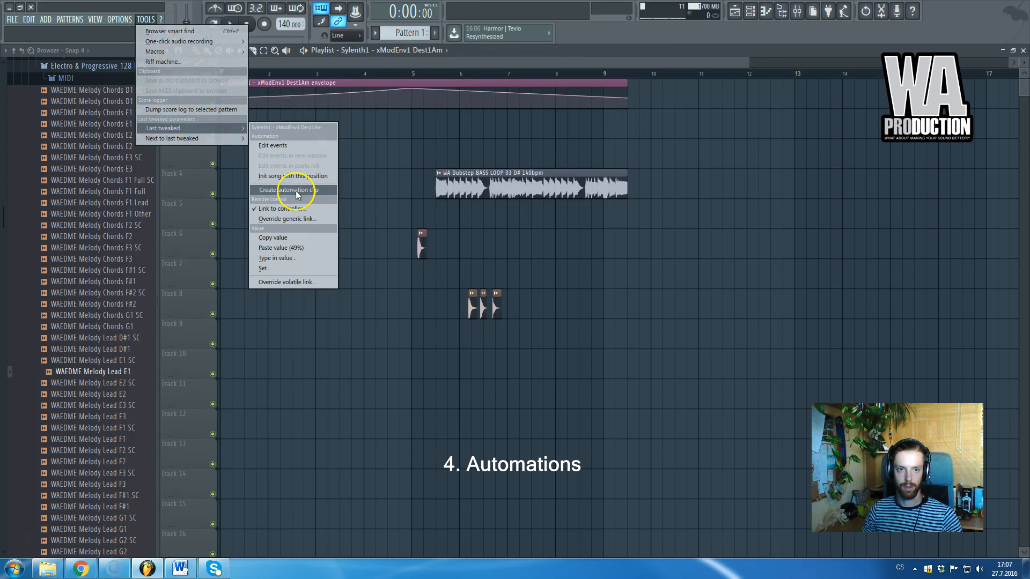
click(388, 66)
click(46, 19)
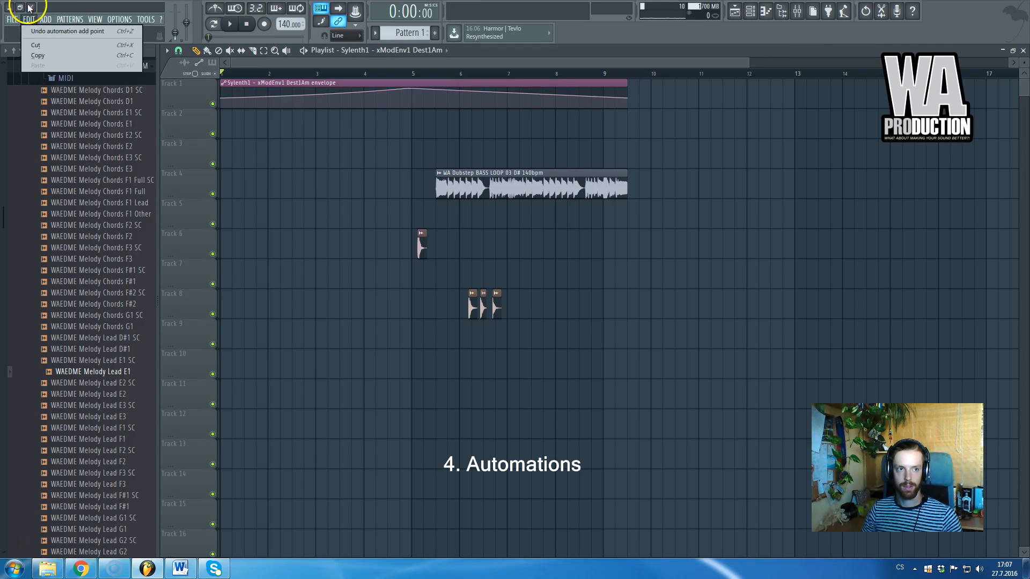
click(412, 90)
drag(411, 89, 407, 145)
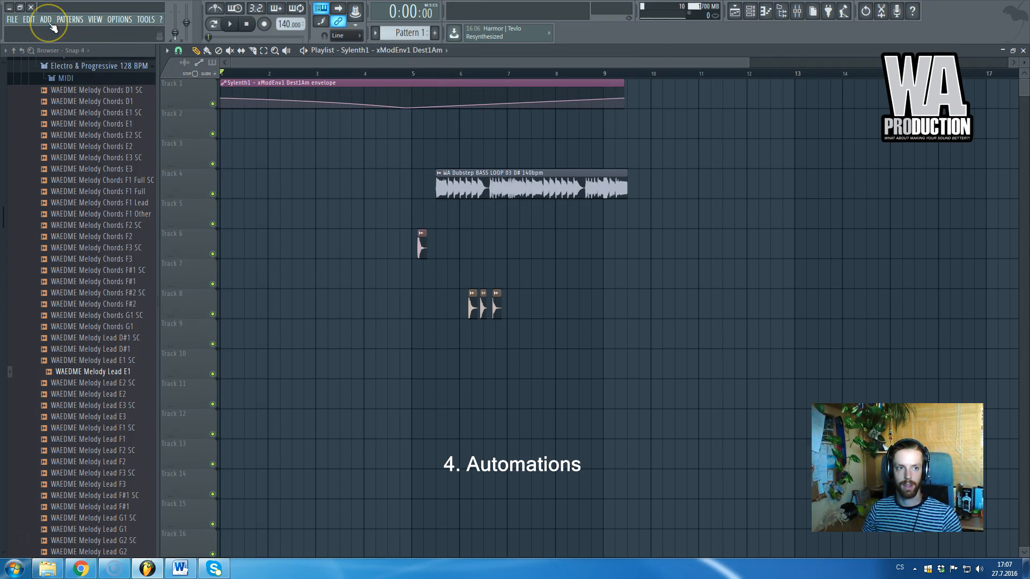
Clear the automation clip and the one-shot samples from the Playlist and move the bass loop to bar 1 on Track 4
right_click(290, 66)
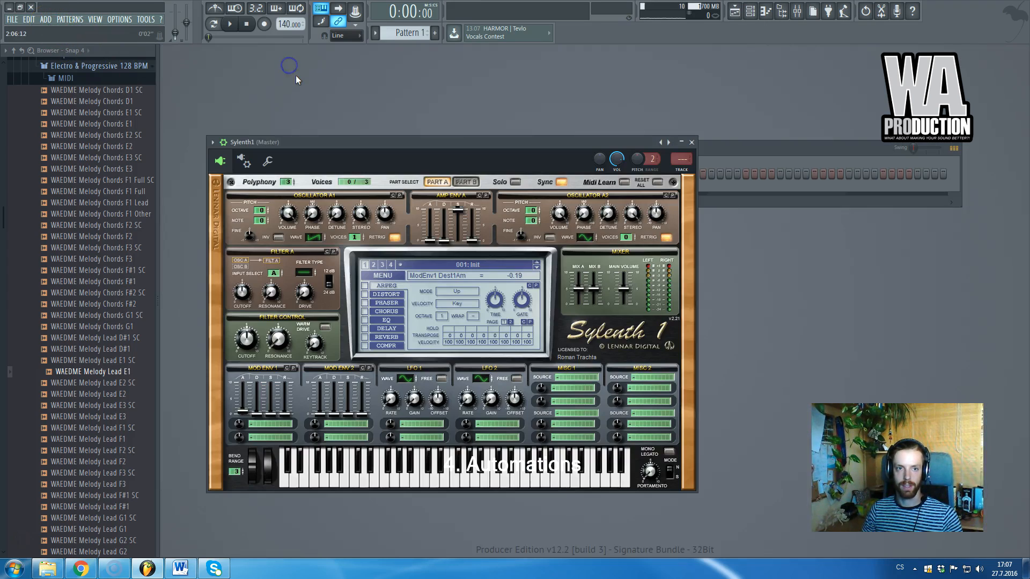
right_click(366, 135)
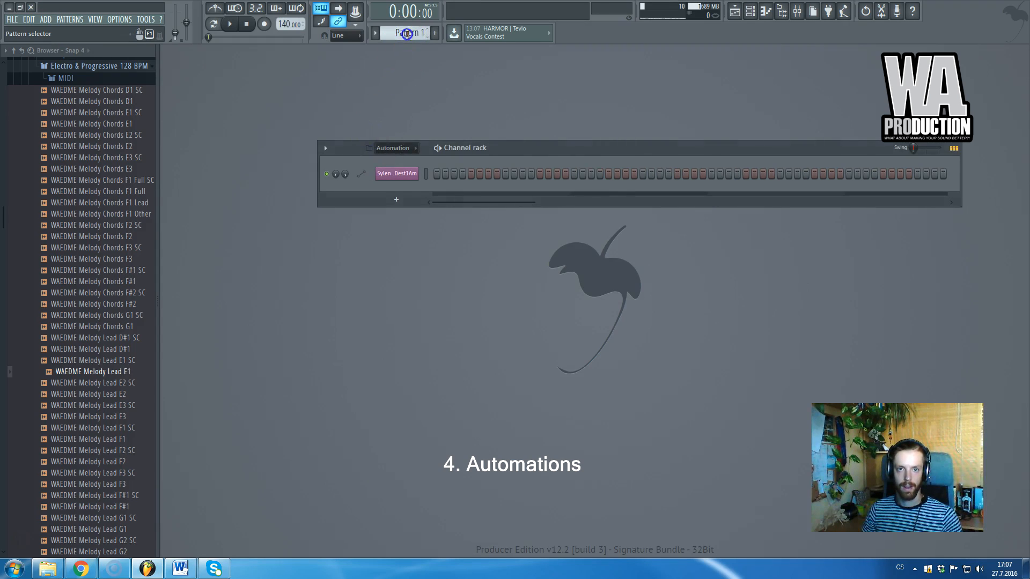
key(F5)
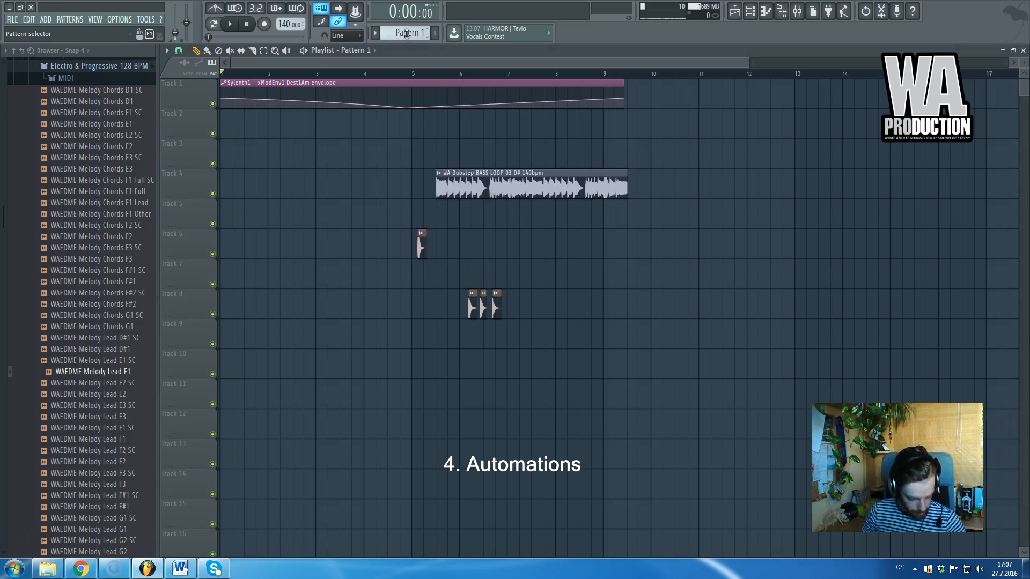
right_click(391, 84)
drag(476, 262, 389, 251)
key(Delete)
drag(551, 193, 239, 198)
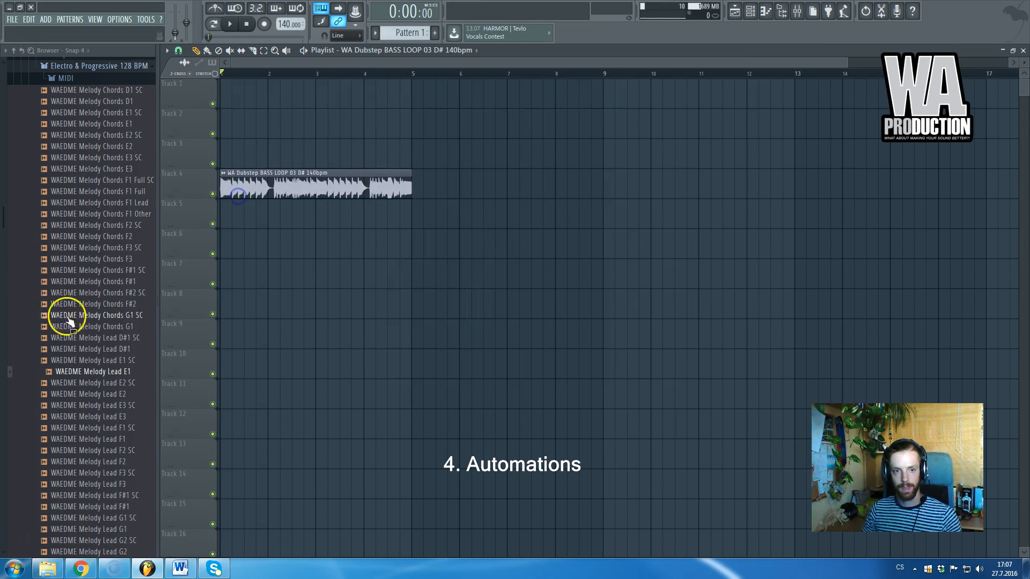
Look through the DUBSTEP AMMO and EDM Essentials sample folders and view the bass loop clip in the Playlist
scroll(146, 328, up, 10)
scroll(144, 327, up, 5)
scroll(123, 327, down, 15)
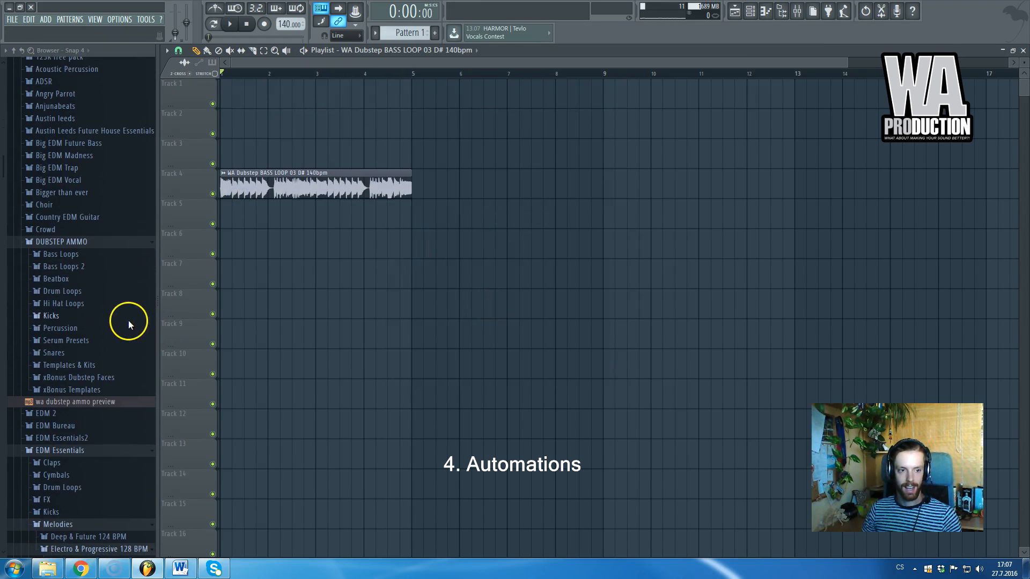
ctrl+scroll(226, 177, up, 5)
click(200, 64)
scroll(111, 162, down, 5)
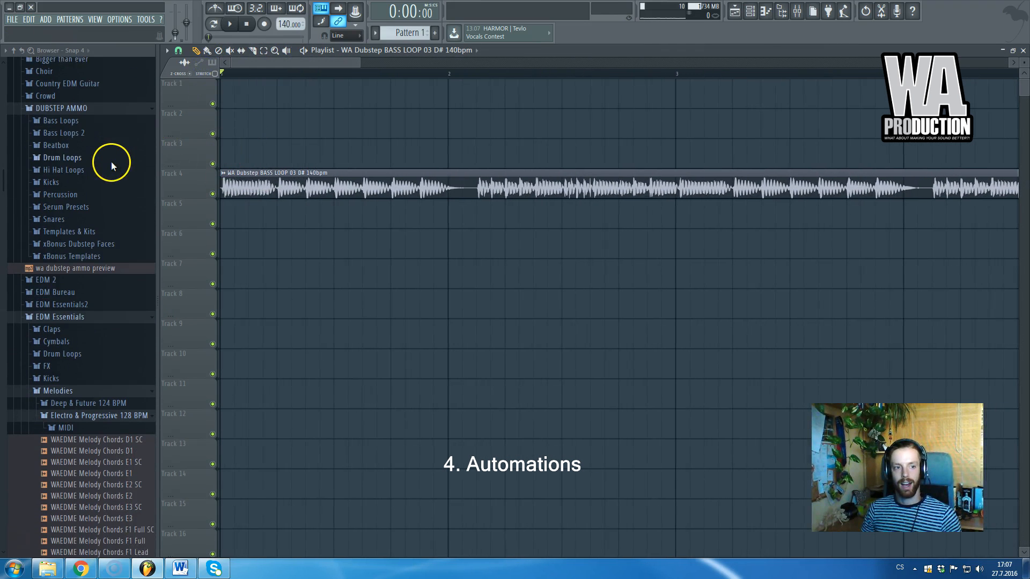
drag(265, 64, 273, 65)
ctrl+scroll(267, 108, down, 4)
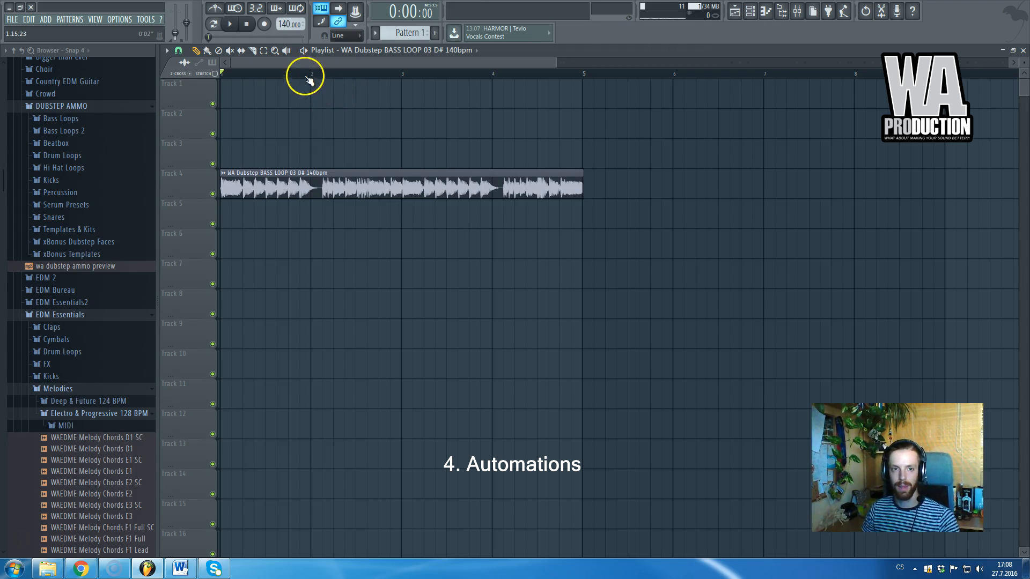
Inspect the end of the bass loop clip and check the available declicking modes in its channel settings
click(254, 53)
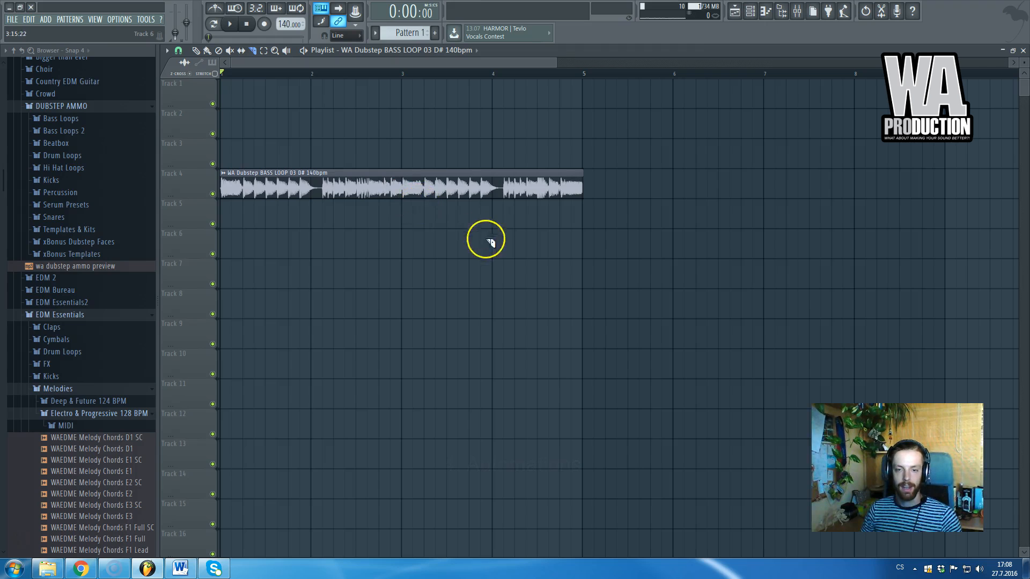
scroll(485, 237, up, 3)
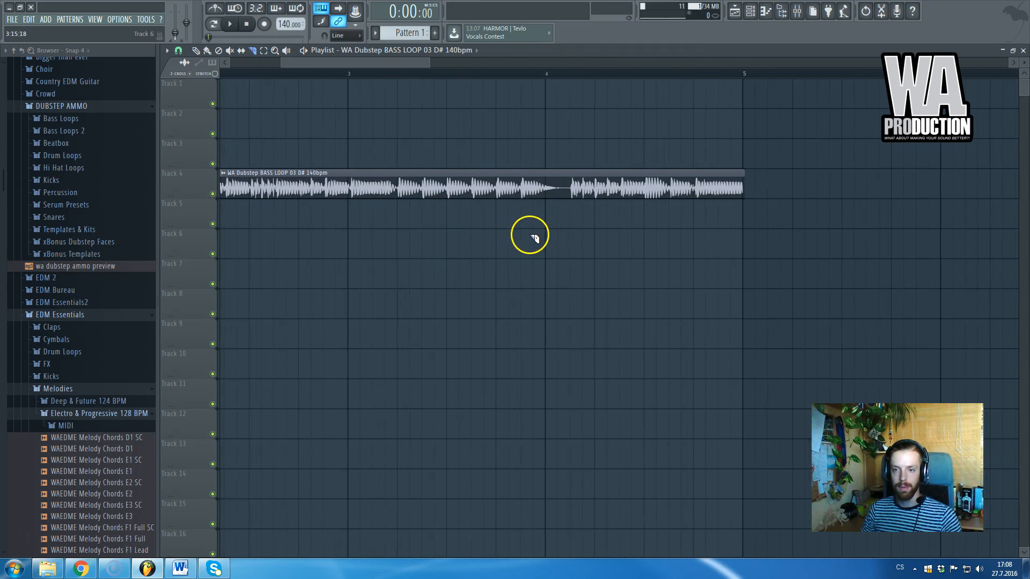
scroll(639, 255, up, 5)
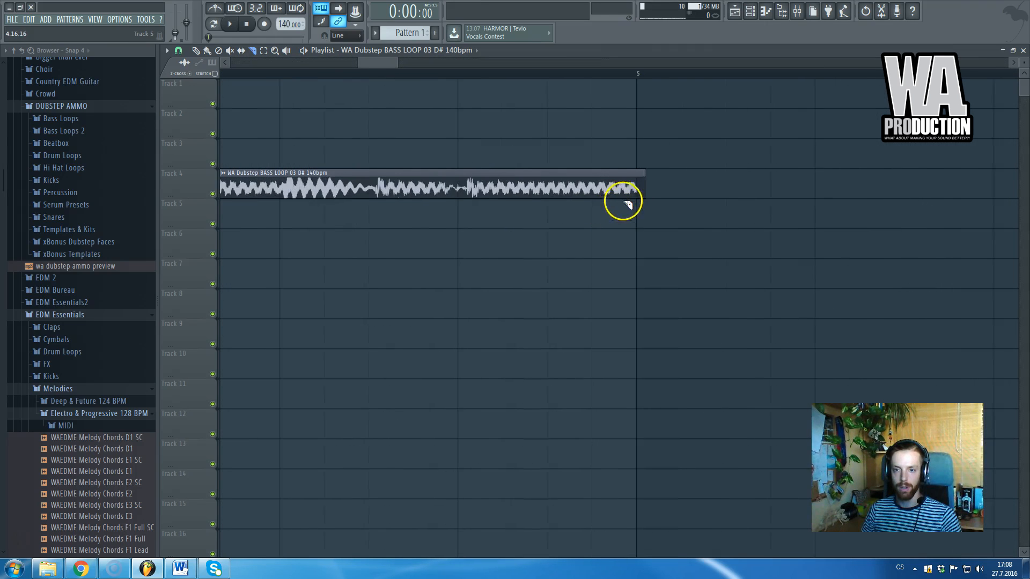
scroll(611, 263, down, 5)
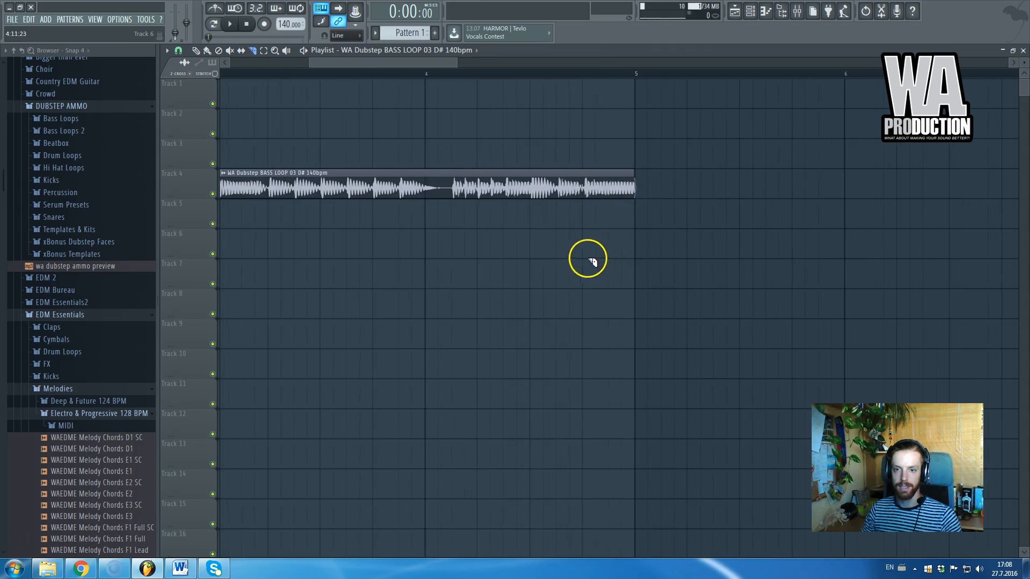
click(196, 50)
click(304, 174)
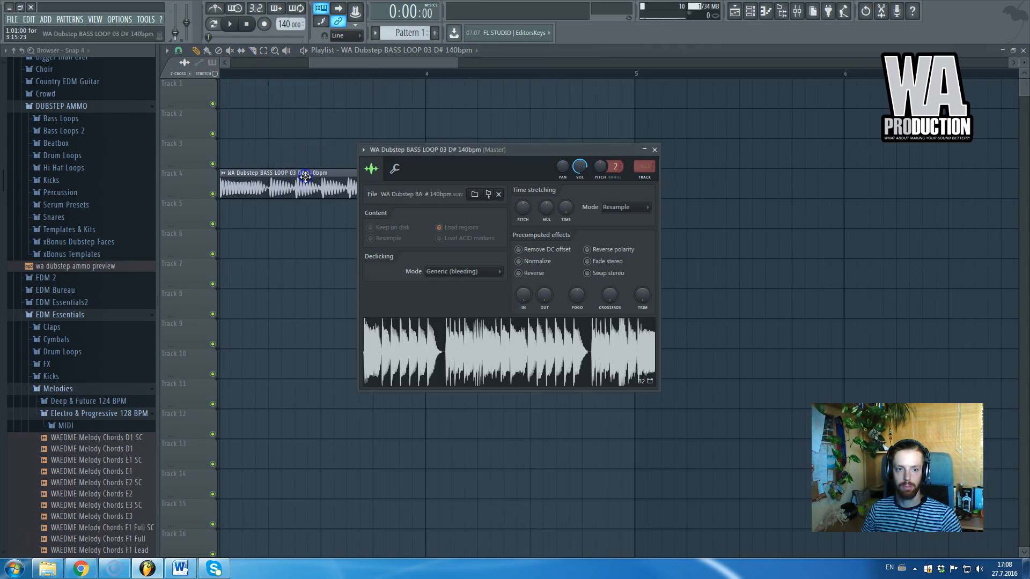
click(453, 271)
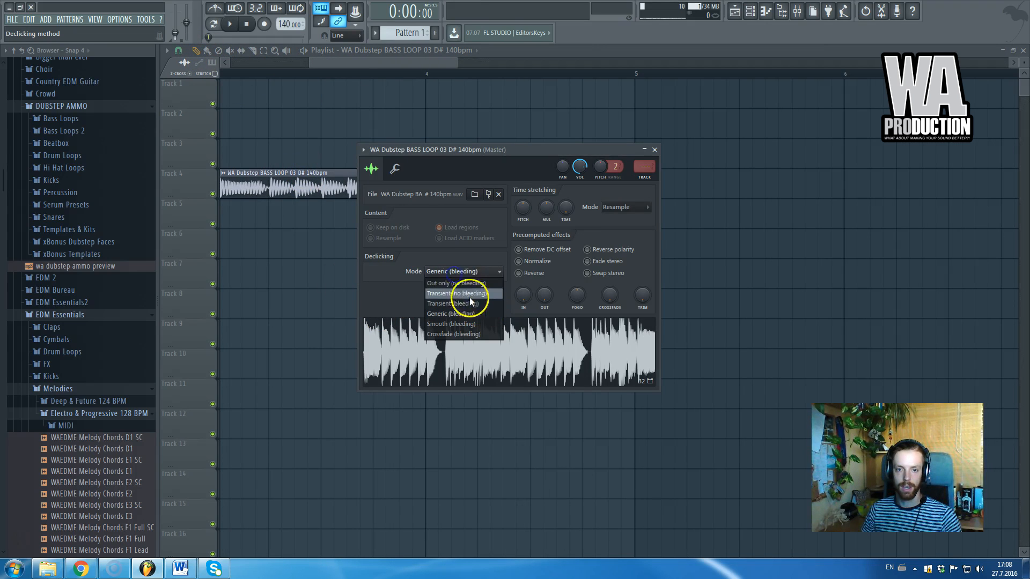
click(654, 151)
Slice the bass loop clip on Track 4 near its end, shortly before bar 5
drag(386, 62, 43, 111)
scroll(268, 204, down, 3)
scroll(289, 212, up, 2)
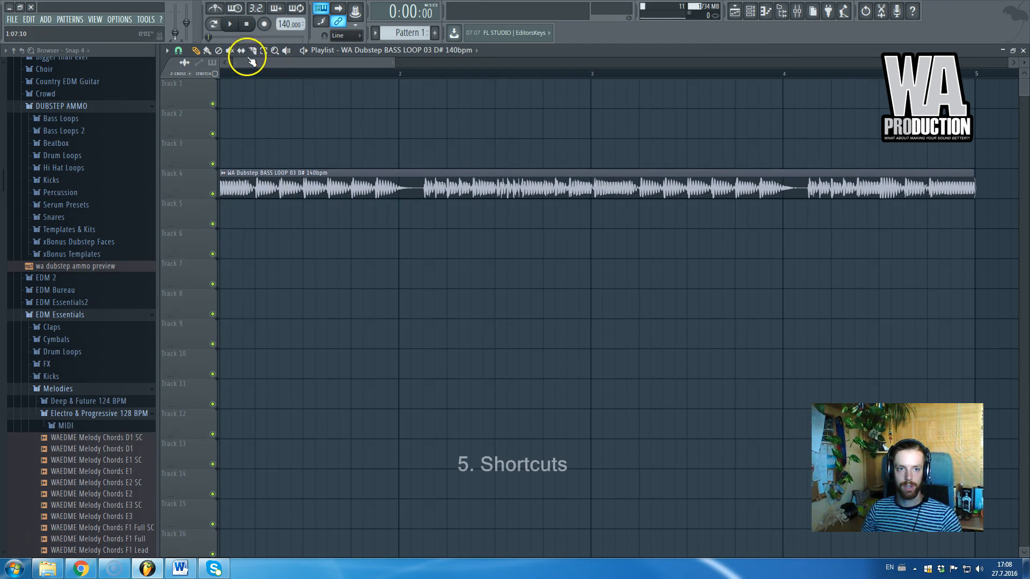
click(253, 51)
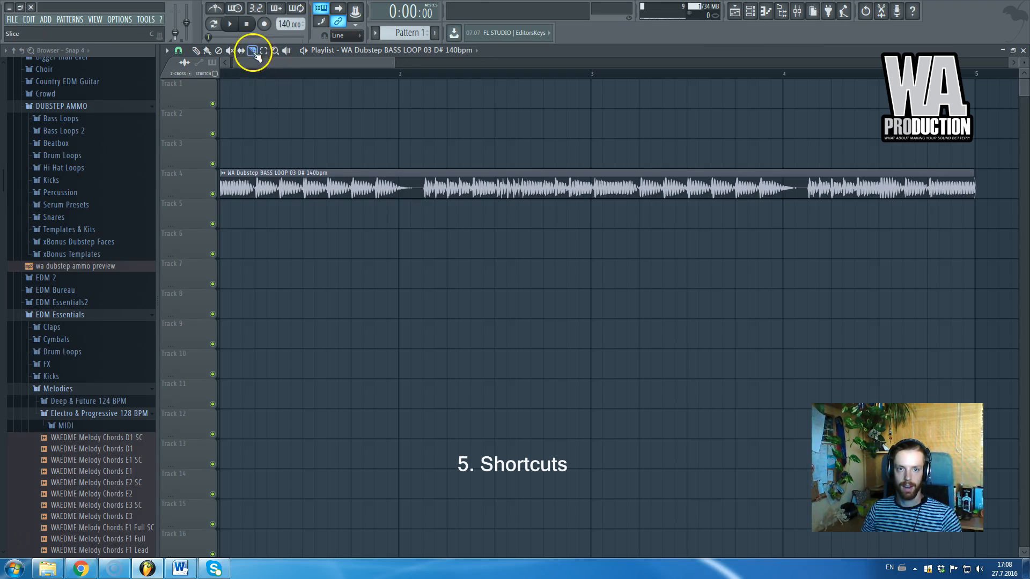
scroll(713, 188, up, 3)
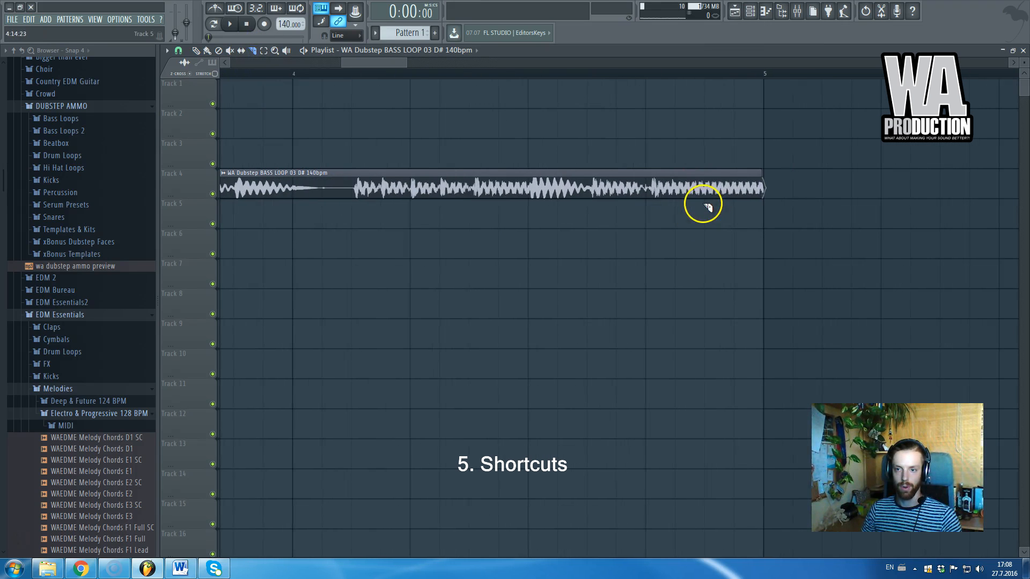
mouse_move(705, 161)
mouse_down()
mouse_move(691, 250)
mouse_move(674, 184)
mouse_move(674, 241)
mouse_move(680, 120)
mouse_move(588, 177)
mouse_move(705, 159)
mouse_up()
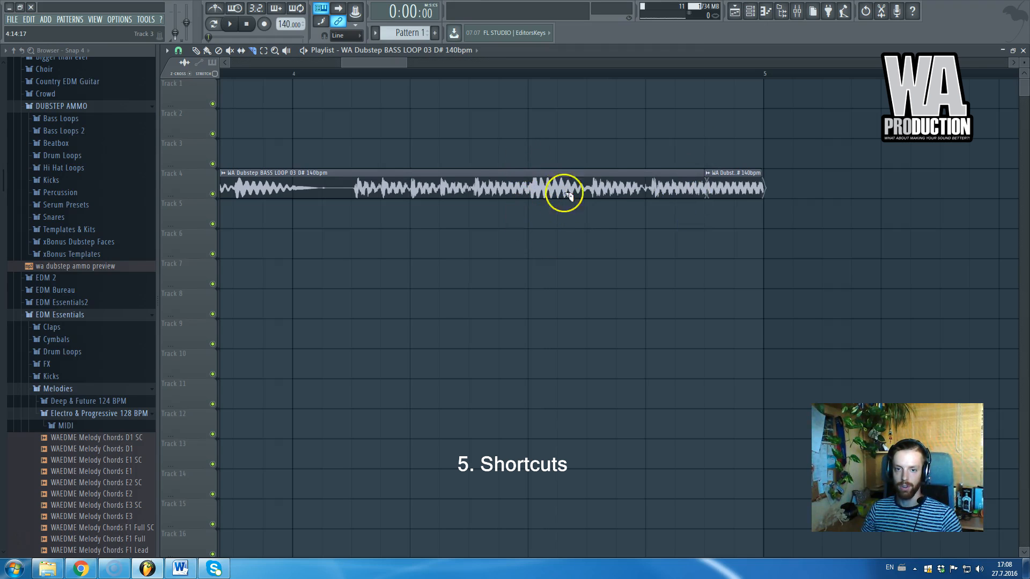
Try out slice positions on the bass loop clip within bar 3
scroll(531, 210, down, 3)
scroll(388, 229, up, 3)
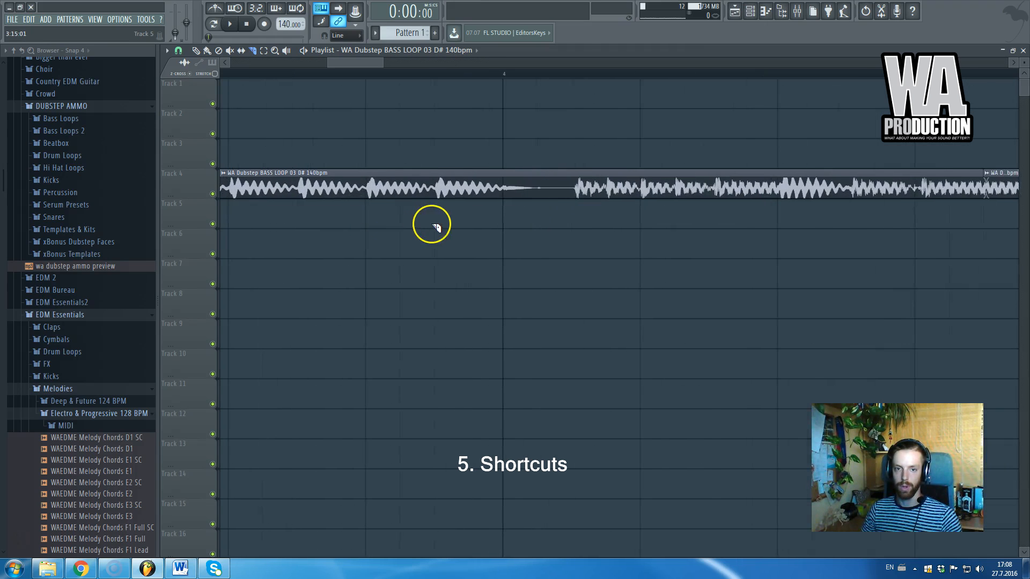
scroll(471, 225, down, 1)
scroll(471, 224, down, 2)
scroll(475, 217, up, 1)
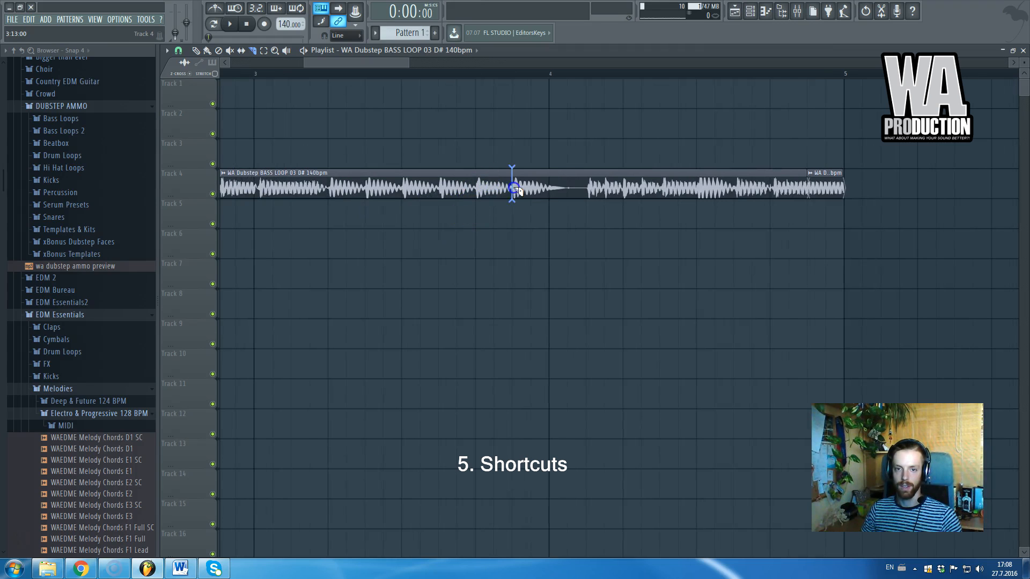
drag(657, 369, 411, 281)
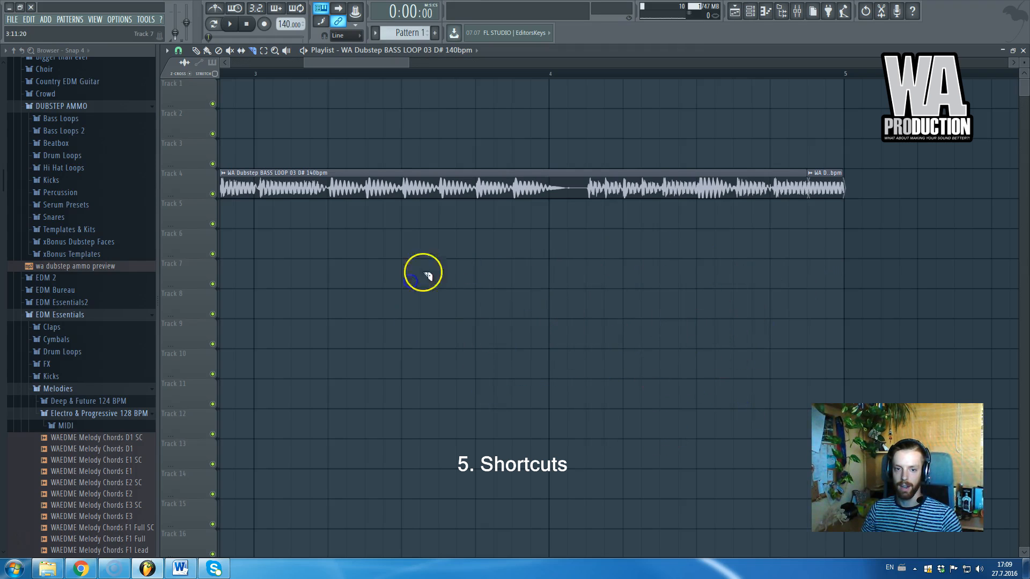
drag(411, 185, 404, 230)
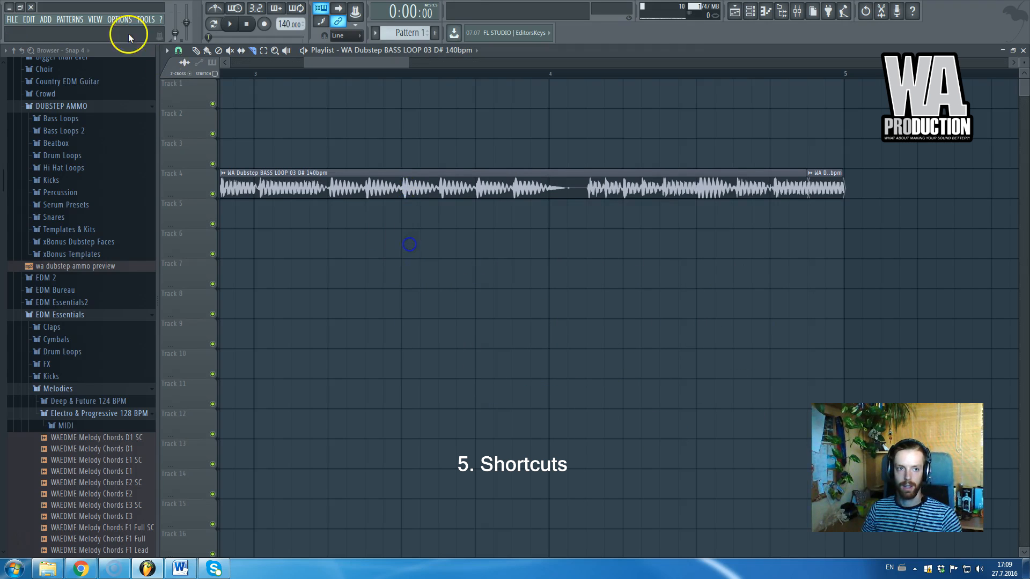
Check the Playlist's snap-to-grid options and slice the bass loop in the second half of bar 3
click(178, 50)
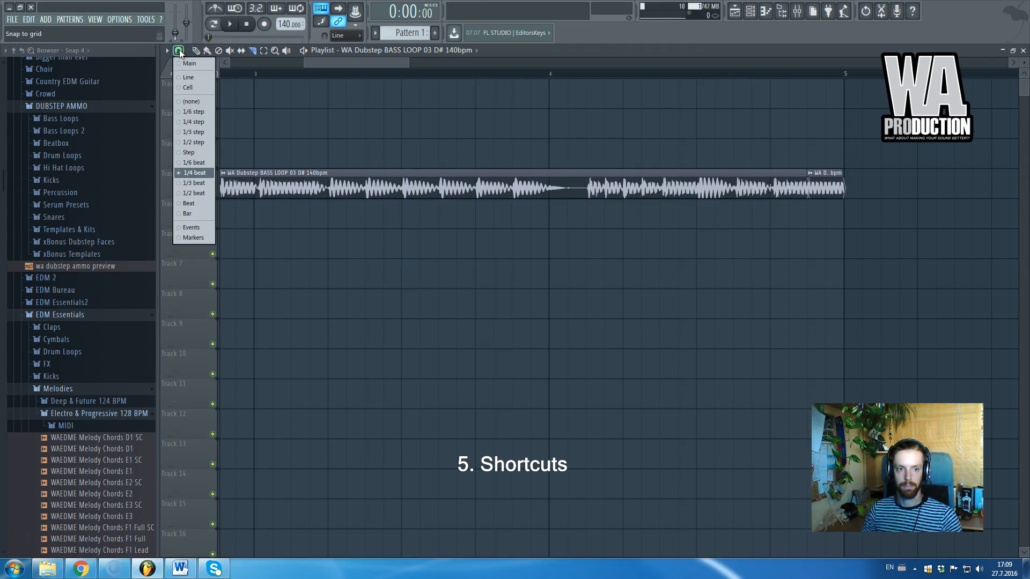
click(529, 215)
drag(477, 208, 444, 192)
Try out slice lines on the bass loop across bars 1 and 2, extending them onto neighbouring tracks
scroll(519, 254, down, 2)
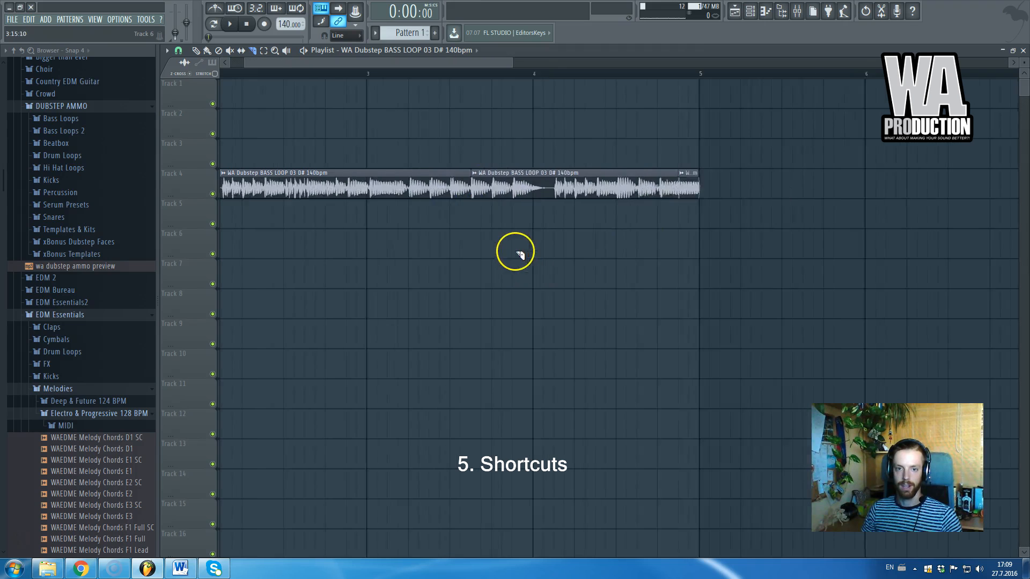
scroll(516, 252, down, 2)
scroll(191, 252, up, 4)
drag(255, 65, 156, 66)
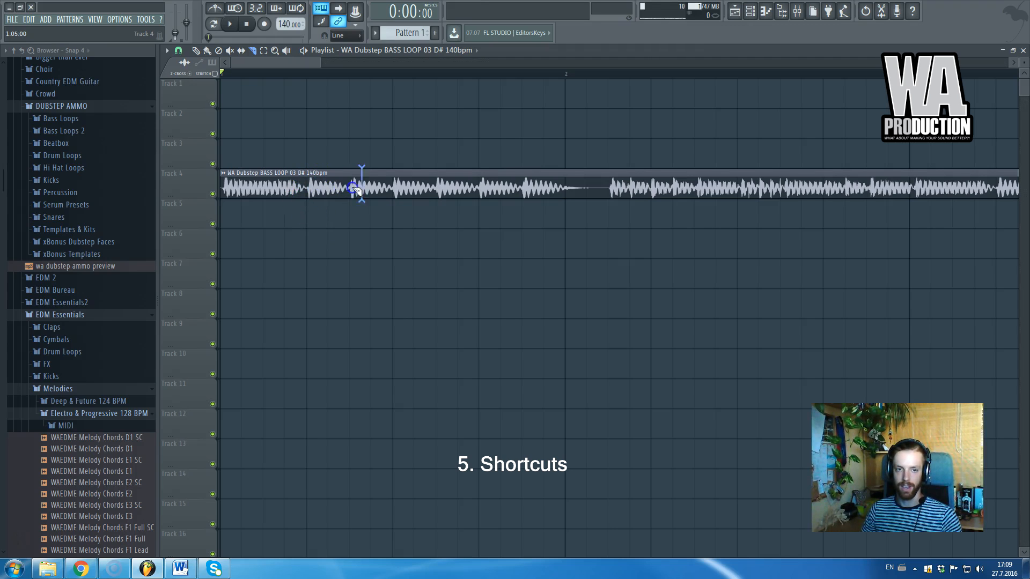
click(483, 199)
drag(245, 194, 374, 176)
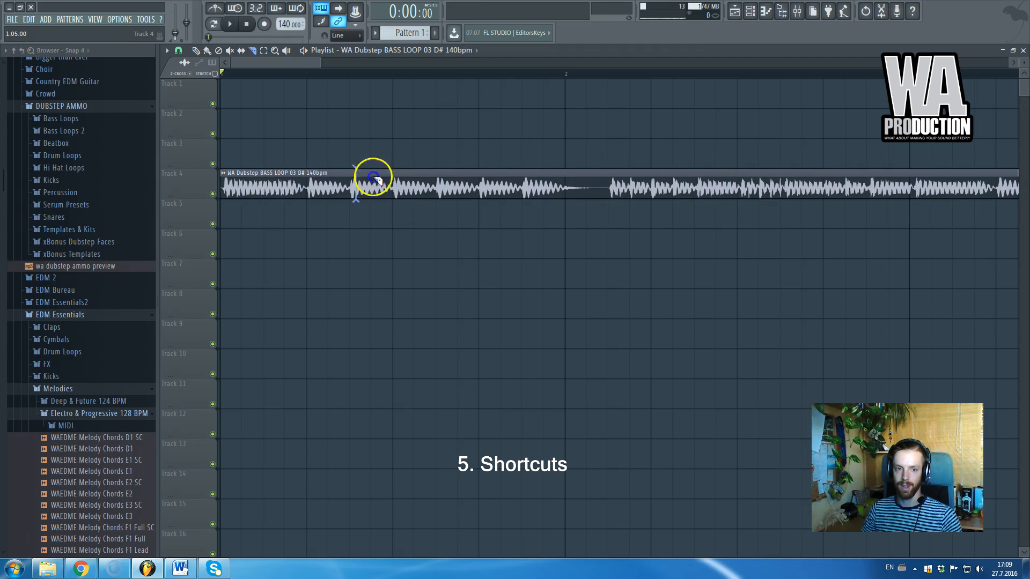
drag(253, 182, 655, 196)
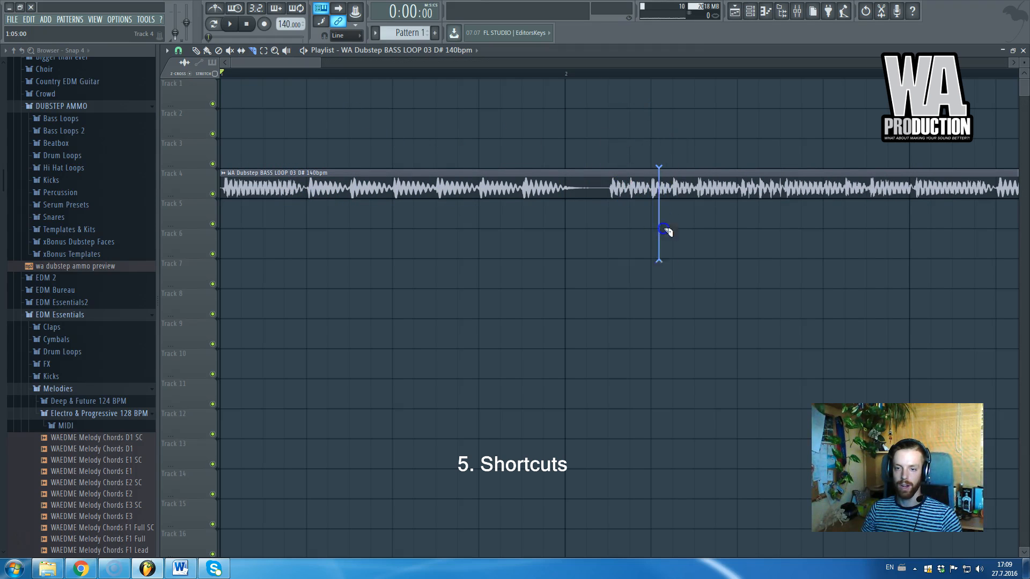
drag(658, 347, 191, 268)
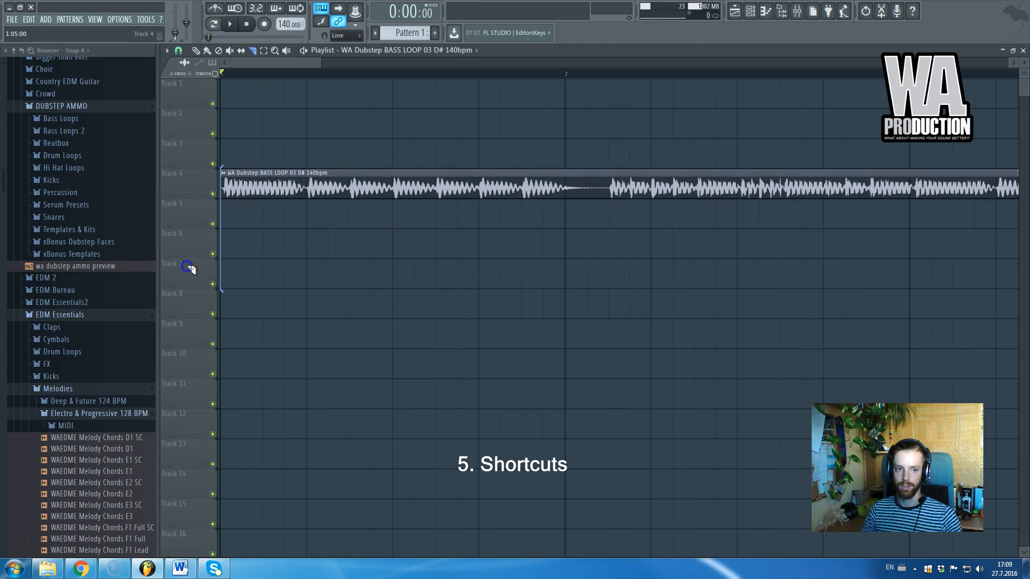
drag(427, 168, 479, 160)
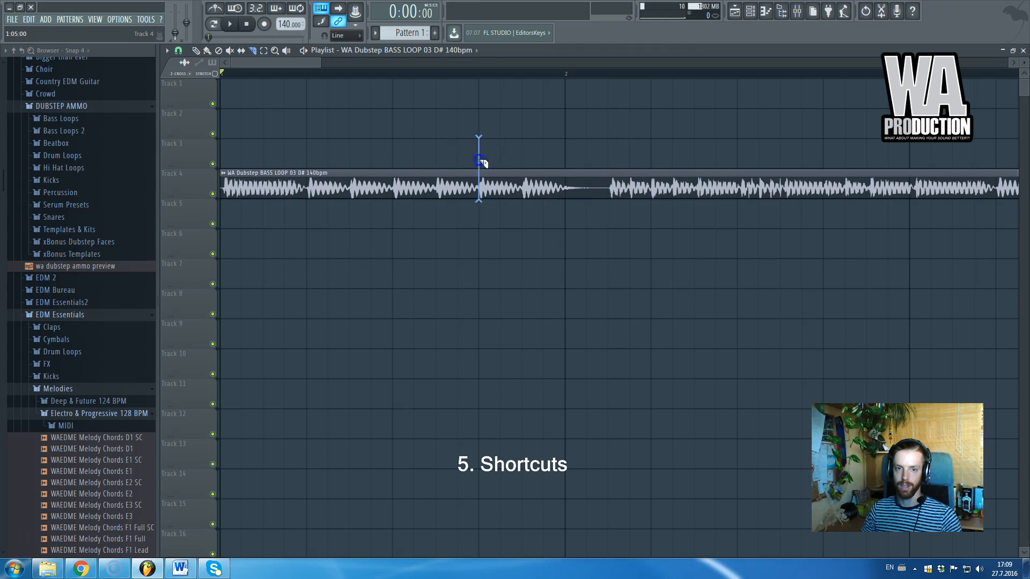
Slice the bass loop once just before the middle of bar 2 and four more times between the start and middle of bar 3
drag(749, 185, 716, 187)
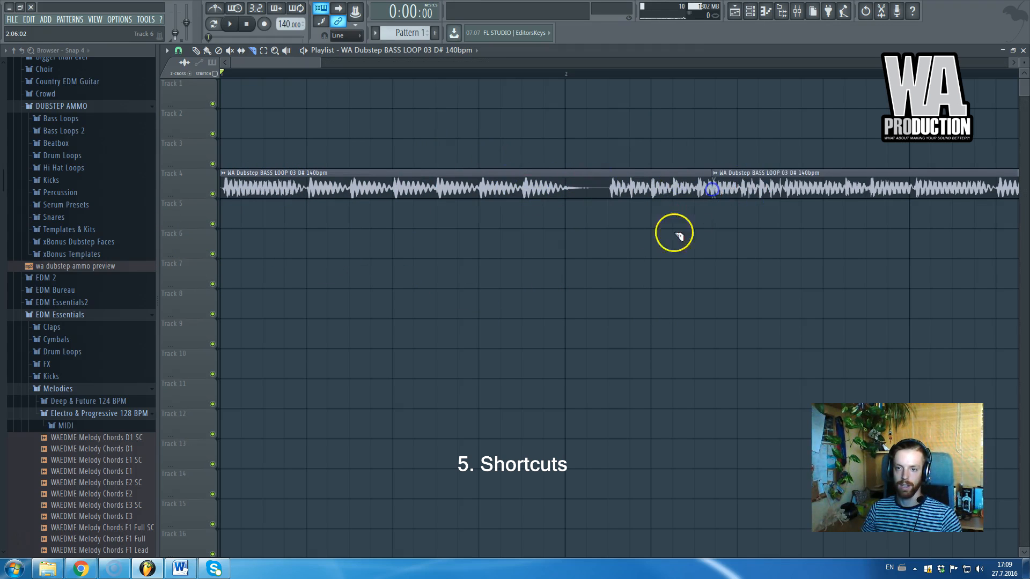
scroll(662, 221, down, 3)
scroll(633, 217, up, 2)
click(507, 191)
click(540, 188)
click(572, 189)
click(613, 189)
scroll(638, 305, down, 3)
scroll(365, 215, up, 3)
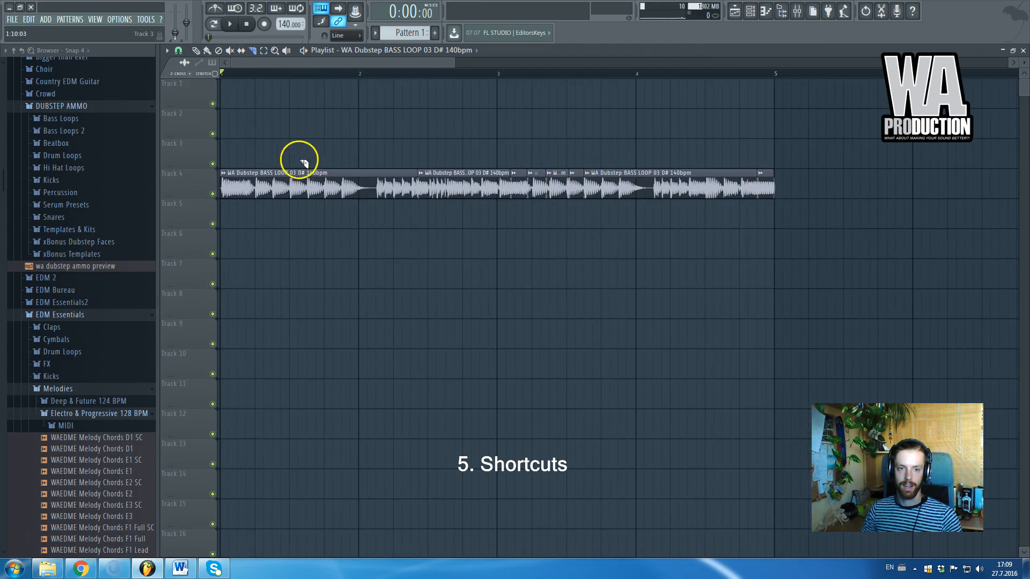
scroll(292, 193, down, 2)
scroll(375, 206, up, 4)
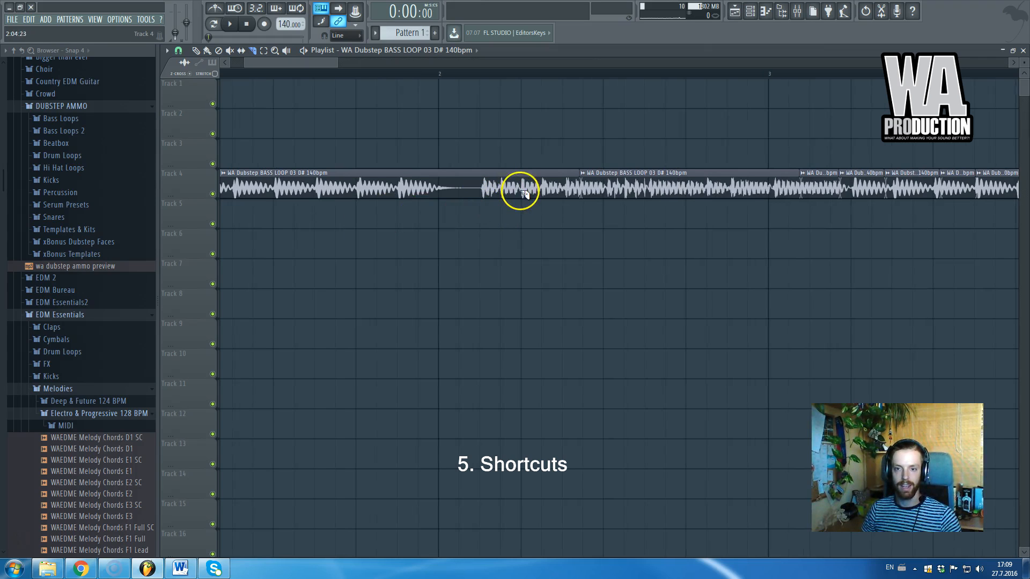
Cut back the first bass loop piece on Track 4 with successive slices that discard the remainder, leaving only its opening part in bar 1
drag(539, 190, 521, 246)
drag(484, 191, 481, 230)
scroll(424, 240, down, 3)
scroll(424, 236, up, 4)
mouse_move(458, 189)
mouse_down()
mouse_move(451, 245)
mouse_move(416, 205)
mouse_move(263, 204)
mouse_up()
scroll(354, 274, down, 4)
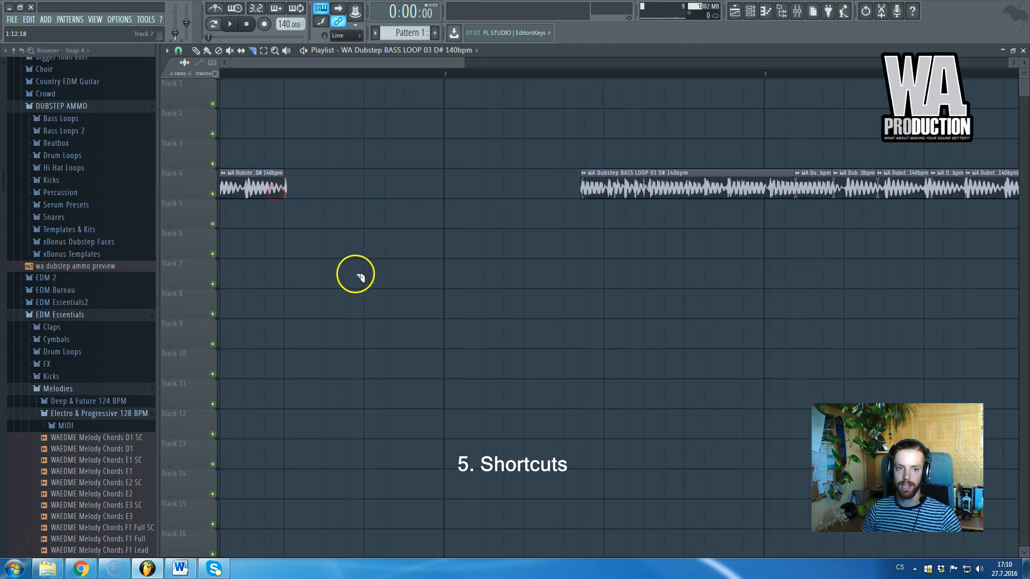
Move the remaining first bass loop piece up to Track 2 and extend it through the end of bar 4
scroll(228, 242, down, 2)
click(196, 50)
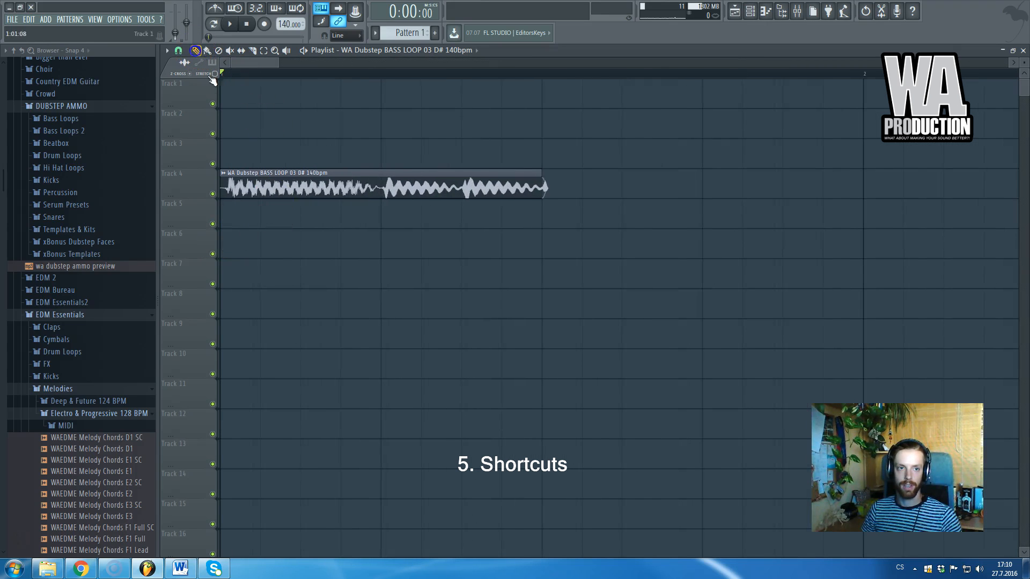
scroll(249, 197, up, 1)
mouse_move(250, 197)
mouse_down()
mouse_move(227, 119)
mouse_move(586, 140)
mouse_up()
Select all the leftover bass loop slices on Track 4 and delete them
click(253, 50)
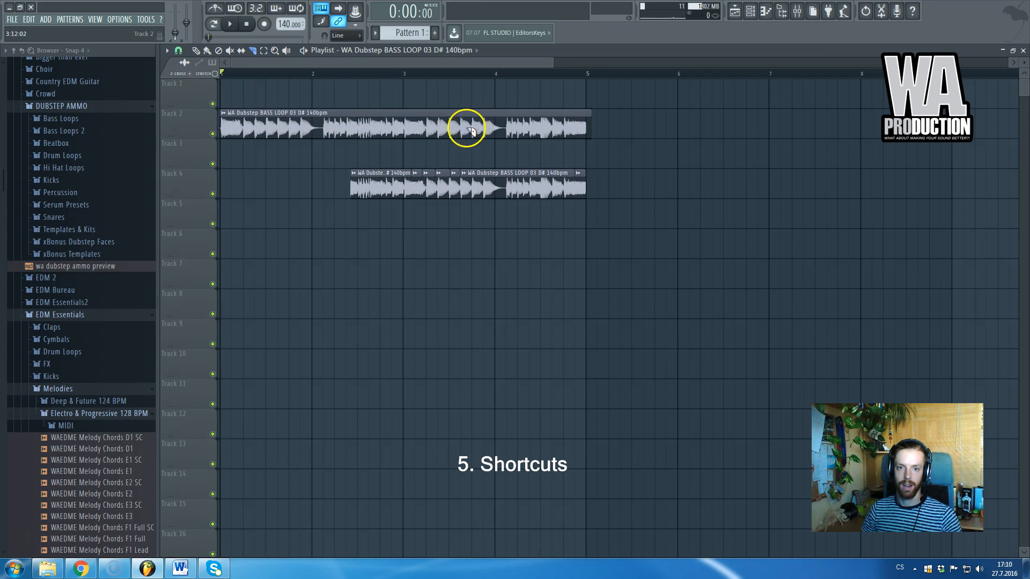
click(209, 51)
drag(284, 187, 687, 167)
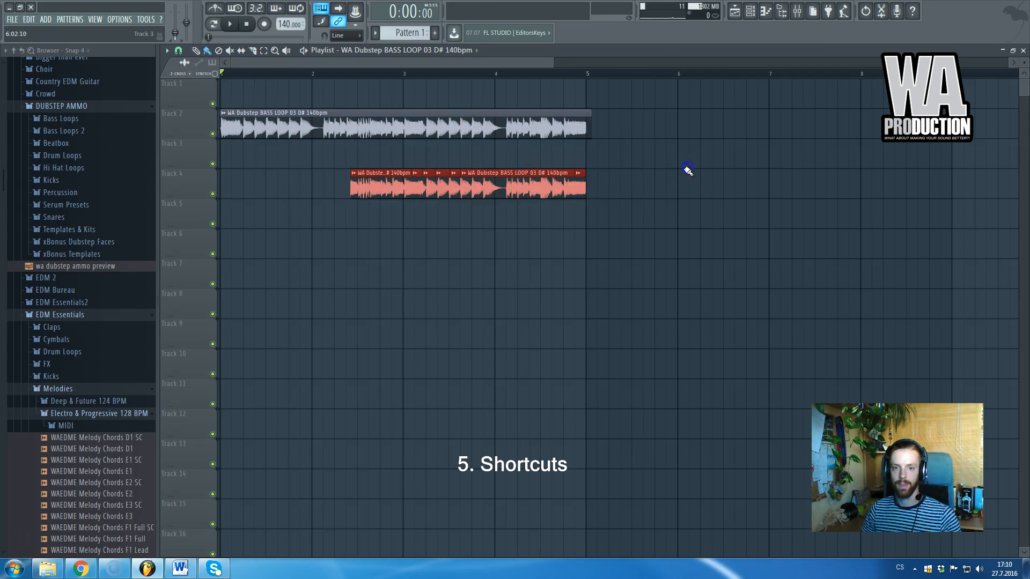
key(Delete)
Slice the Track 2 bass loop at the start of bar 4 and delete the separate piece after the cut
click(253, 49)
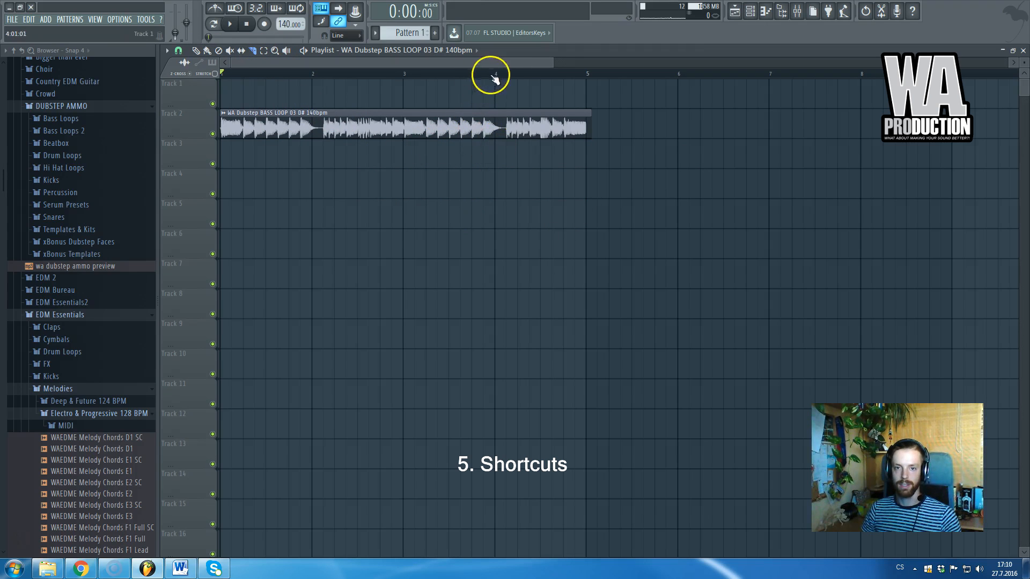
click(497, 138)
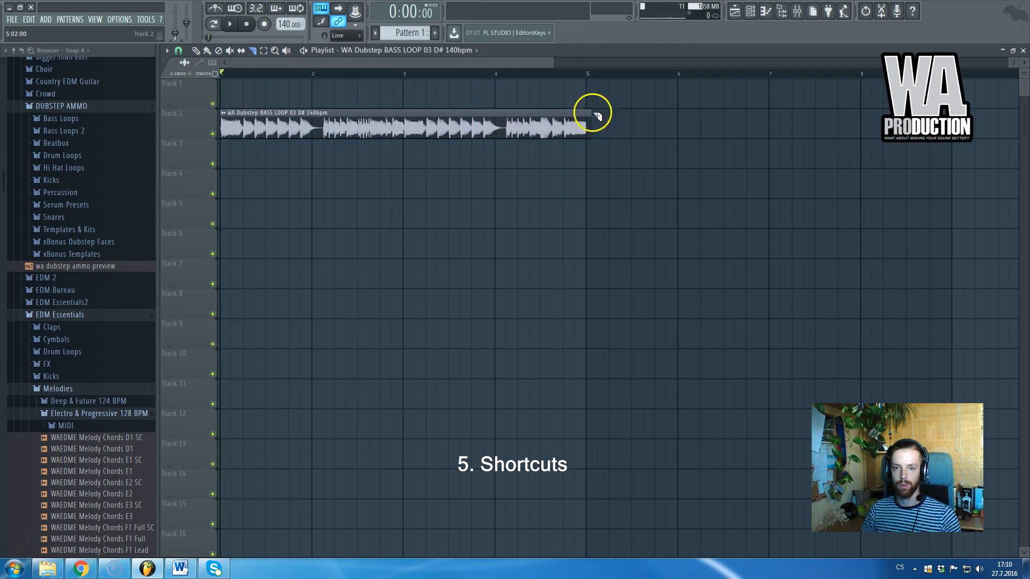
click(494, 137)
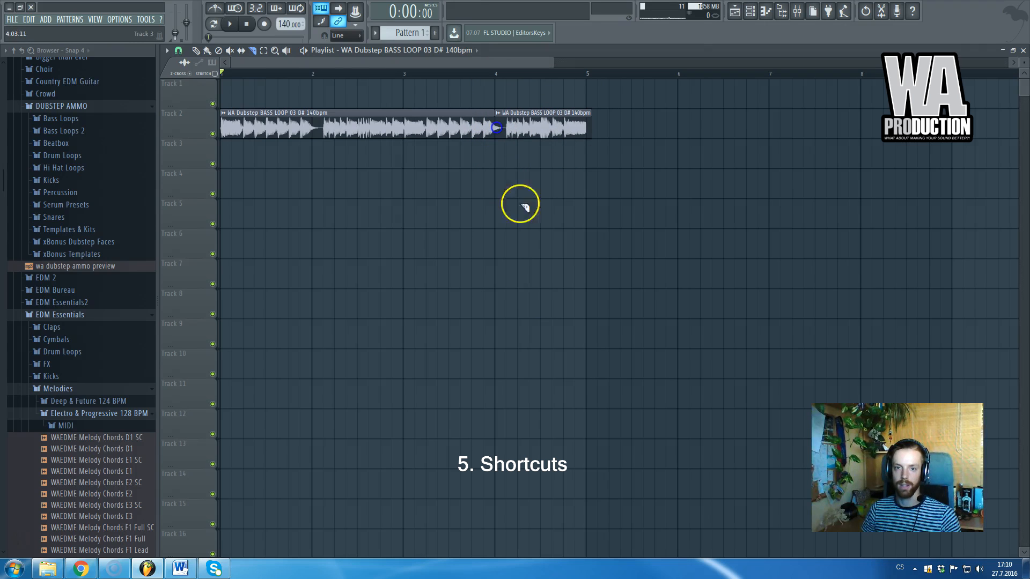
click(196, 52)
click(196, 51)
right_click(554, 127)
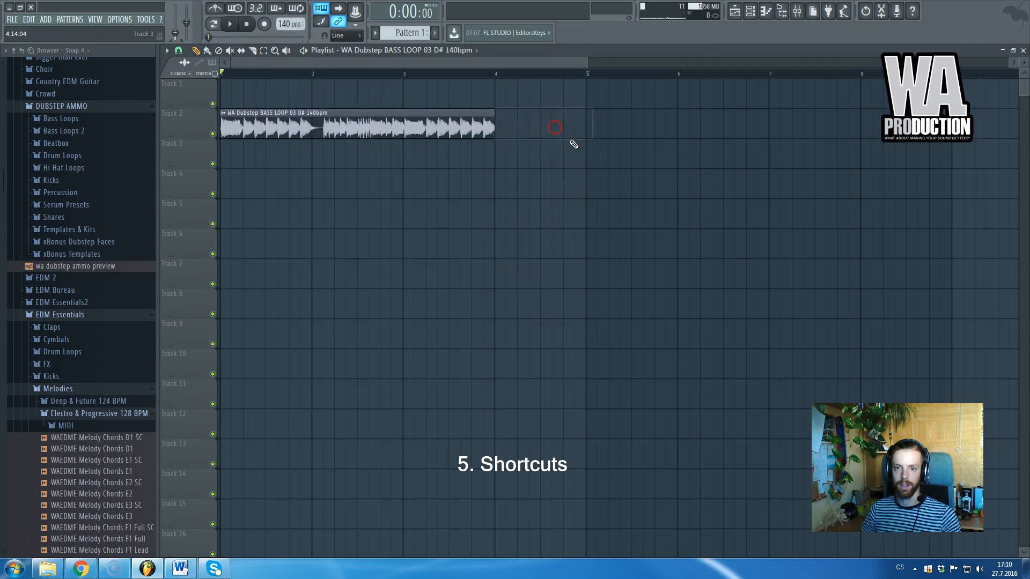
Extend the Track 2 bass loop back to bar 5 and slice it at bar 4, discarding the part after the cut in the same action
drag(492, 116, 586, 118)
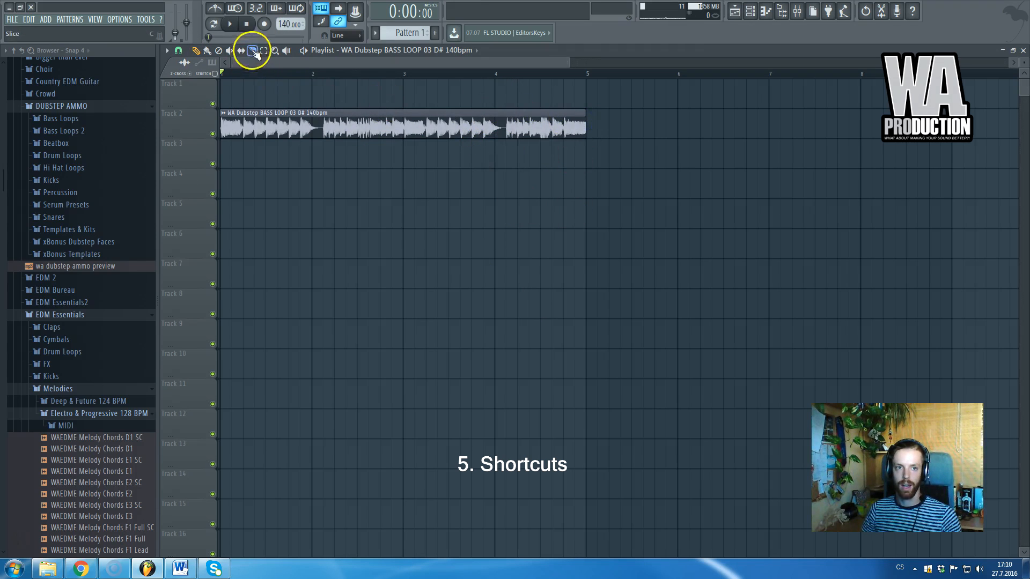
right_click(498, 129)
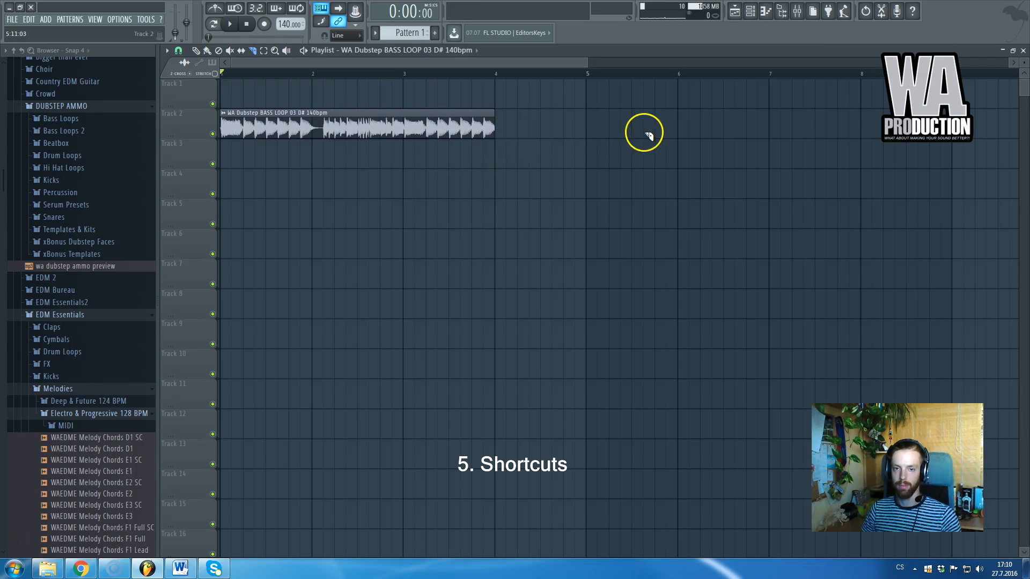
click(209, 51)
scroll(523, 167, up, 6)
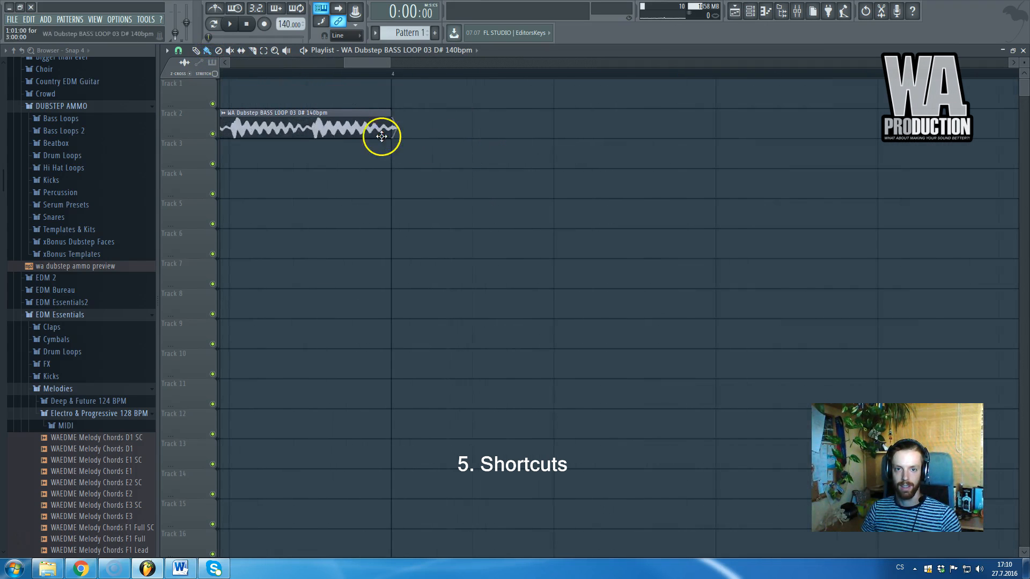
scroll(391, 138, down, 7)
scroll(314, 152, down, 3)
scroll(357, 107, up, 6)
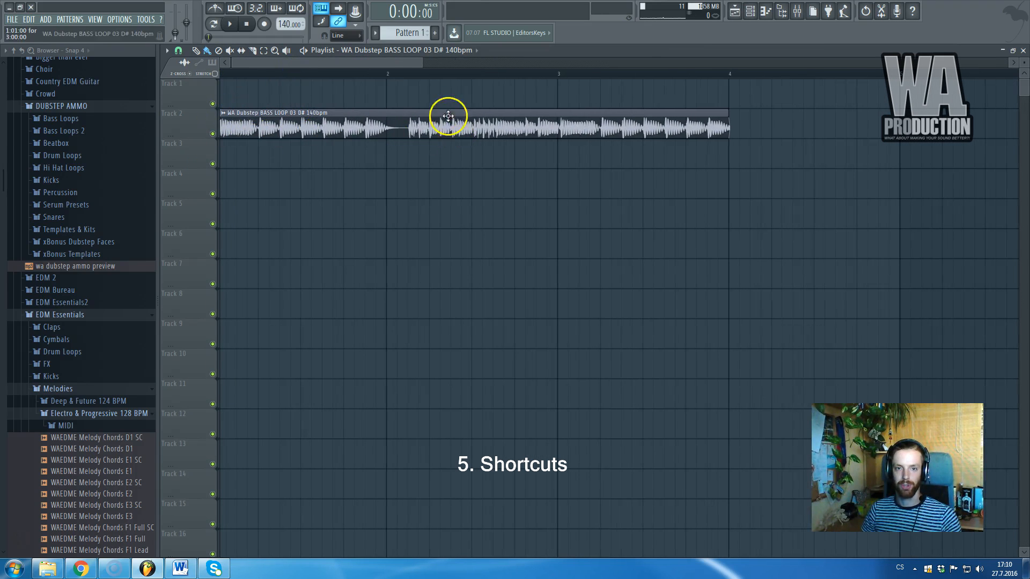
drag(401, 63, 352, 62)
Slice the Track 2 bass loop twice in the last quarter of bar 3 and cut away the section between the first and last quarters
click(253, 51)
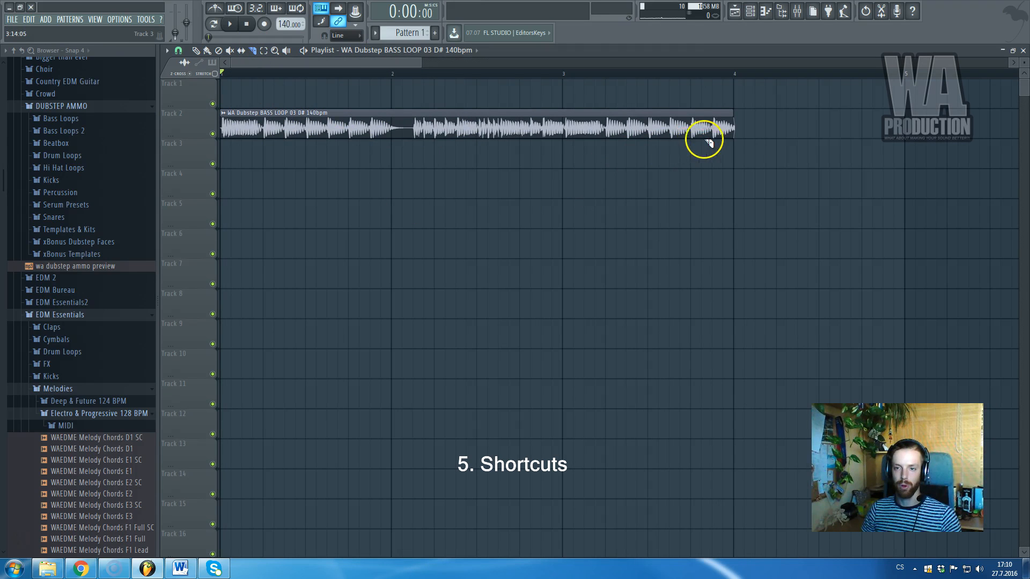
drag(712, 137, 700, 227)
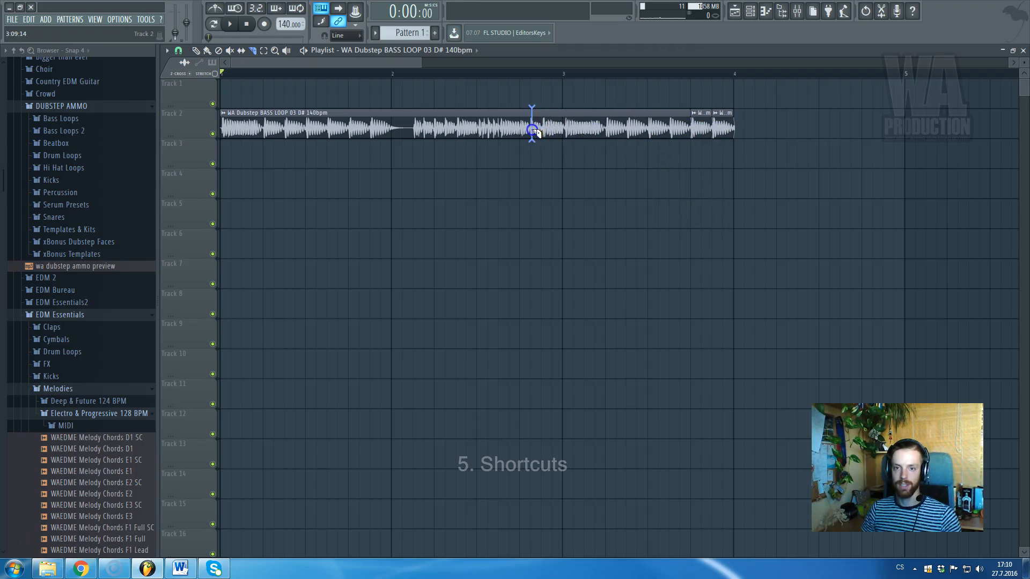
drag(584, 131, 597, 267)
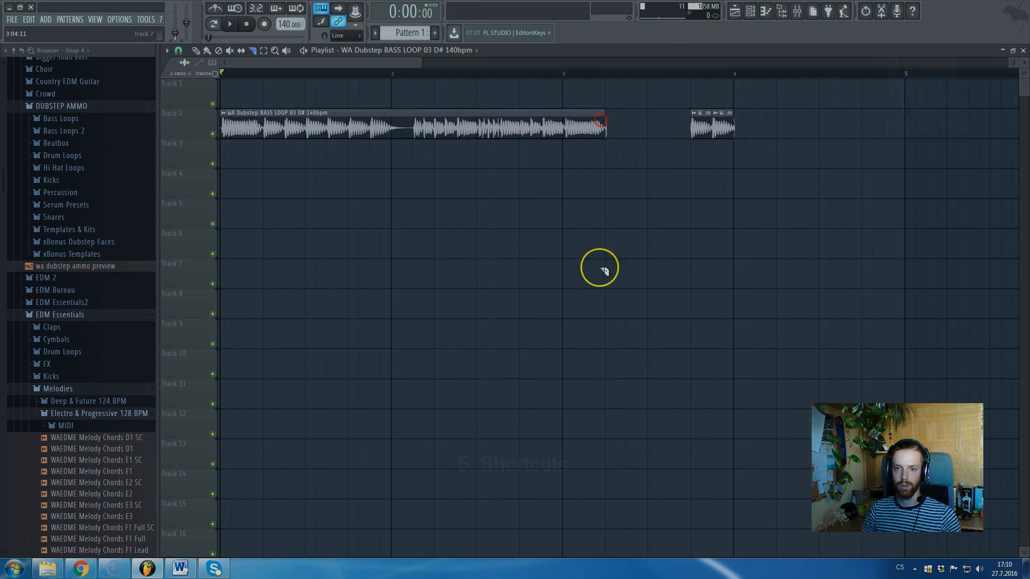